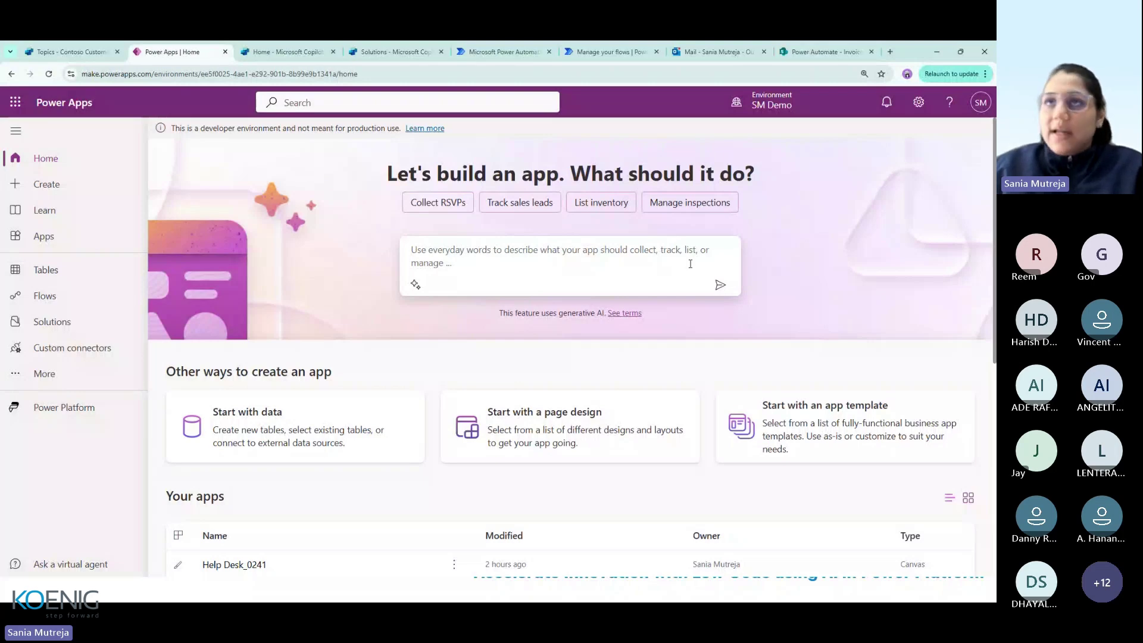
# Generate the tables for a new app from the description "Create a customer service support application"
pyautogui.write('Create a customer service support')
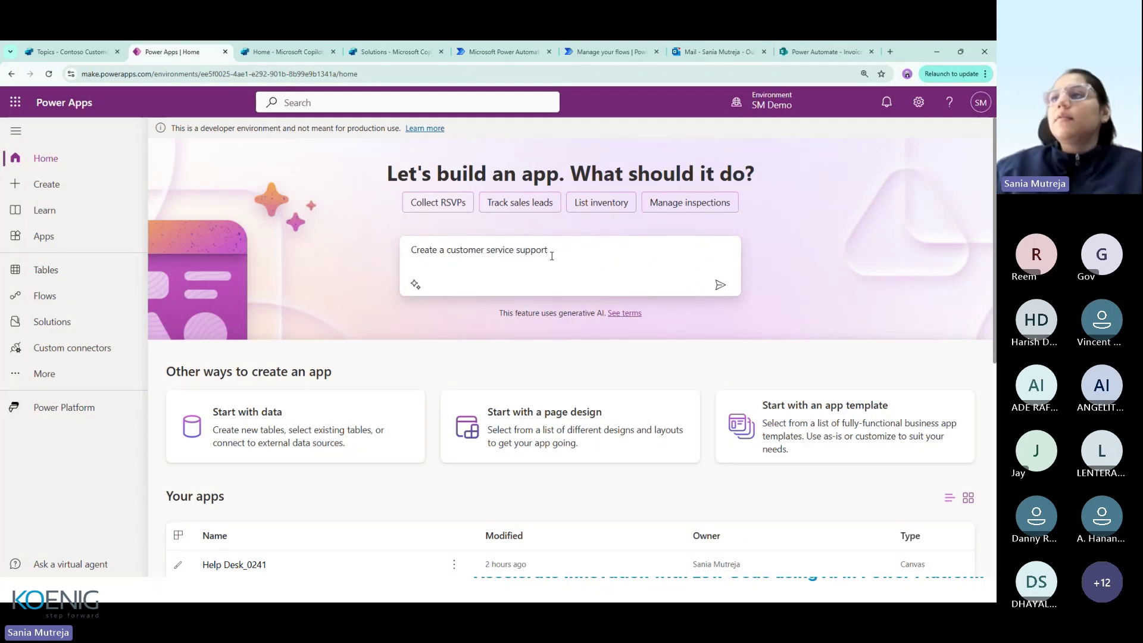
pyautogui.write('application')
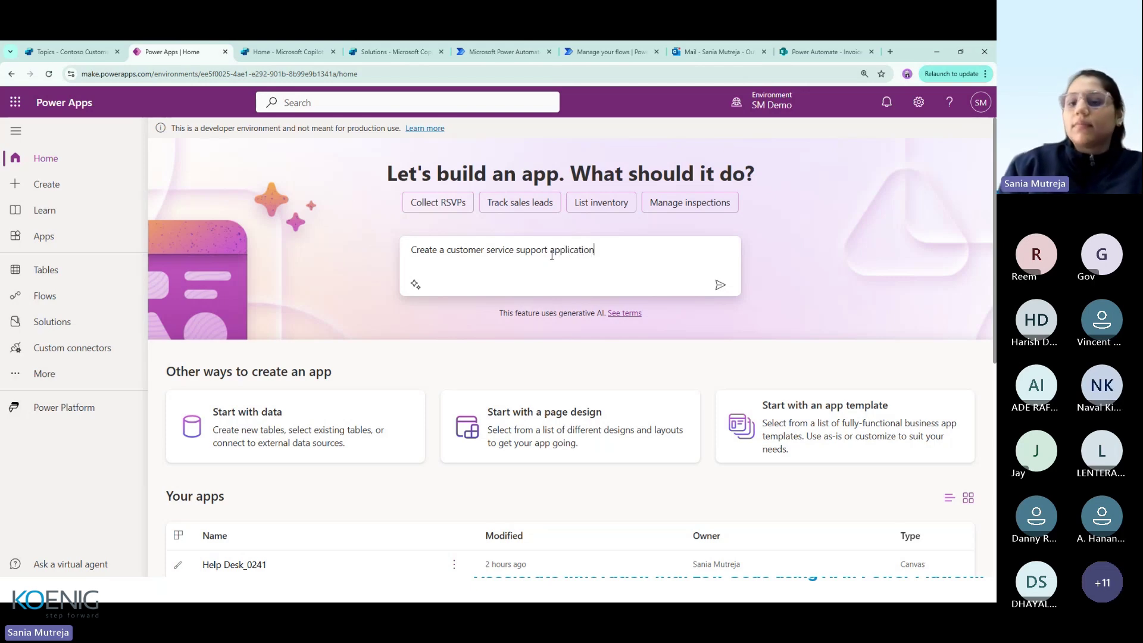
pyautogui.click(721, 285)
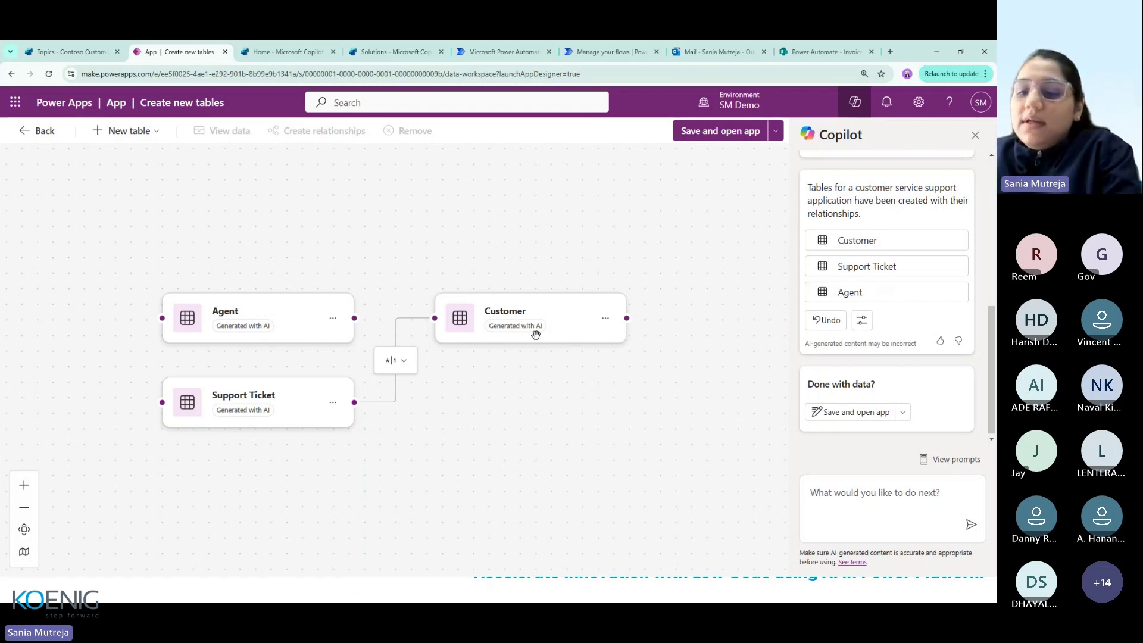
# View the data of the Support Ticket and Customer tables, finishing with Support Ticket selected
pyautogui.click(256, 312)
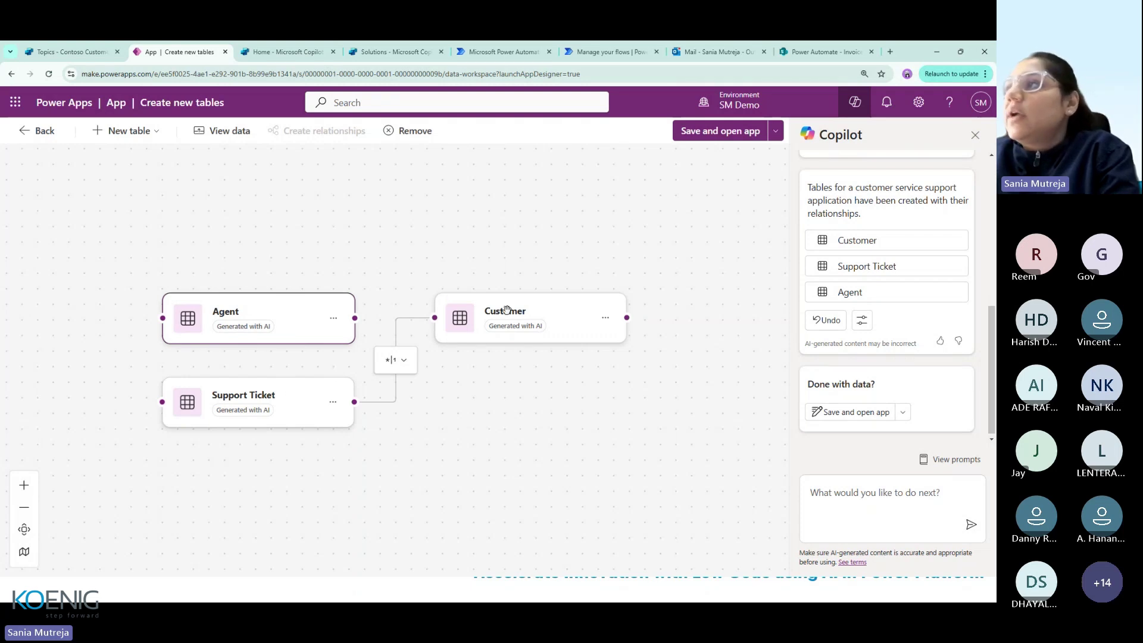
pyautogui.moveTo(294, 398); pyautogui.dragTo(295, 400)
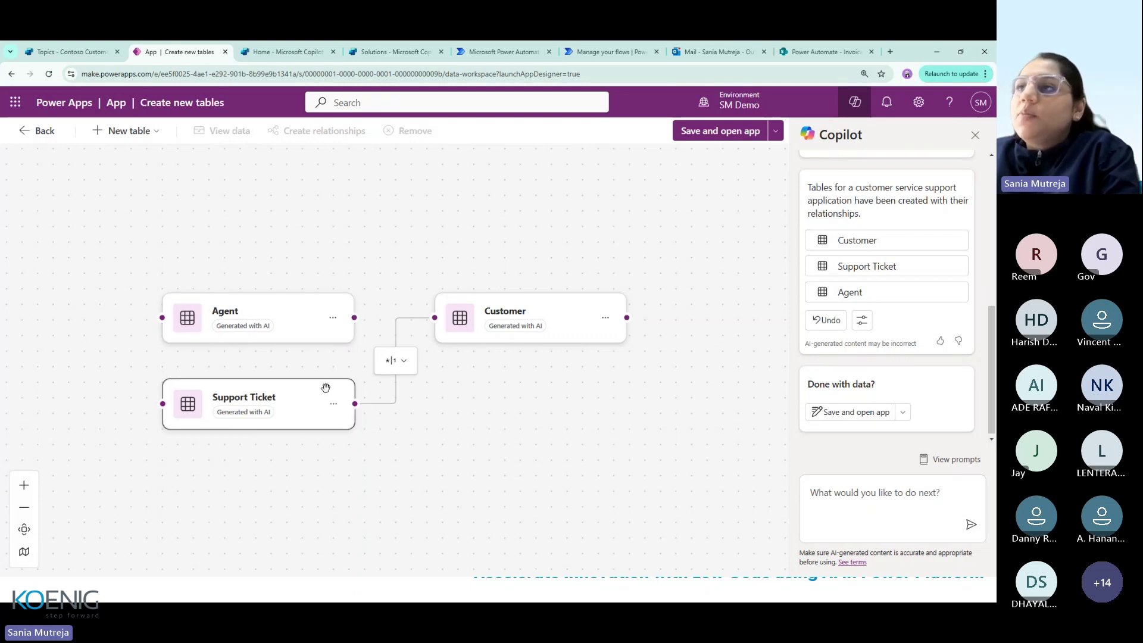
pyautogui.click(309, 391)
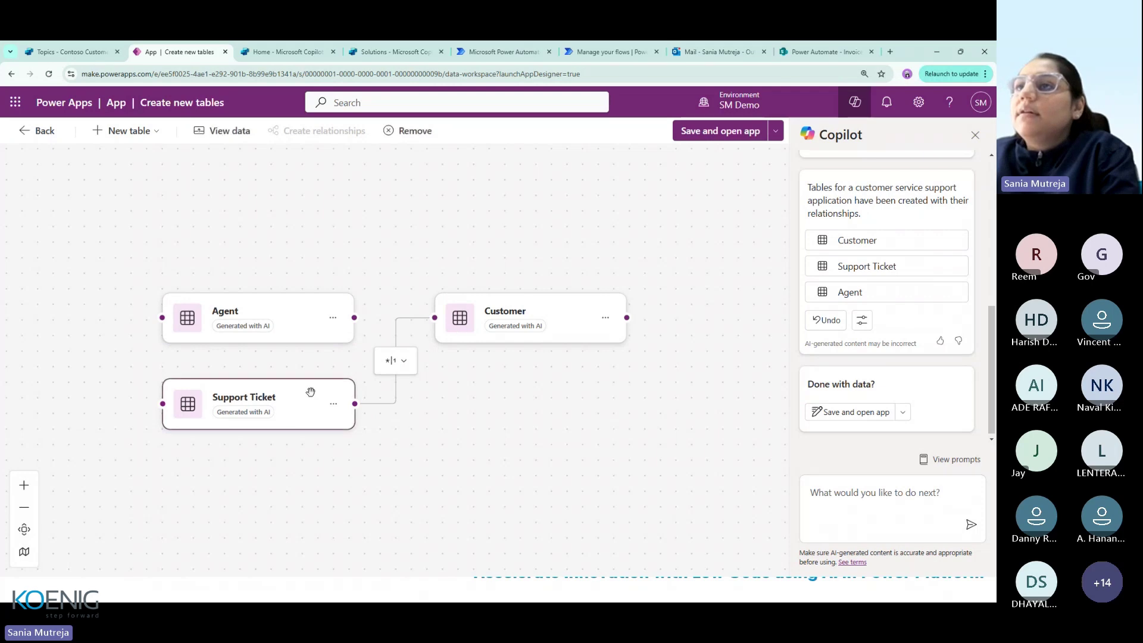
pyautogui.click(333, 404)
pyautogui.click(355, 426)
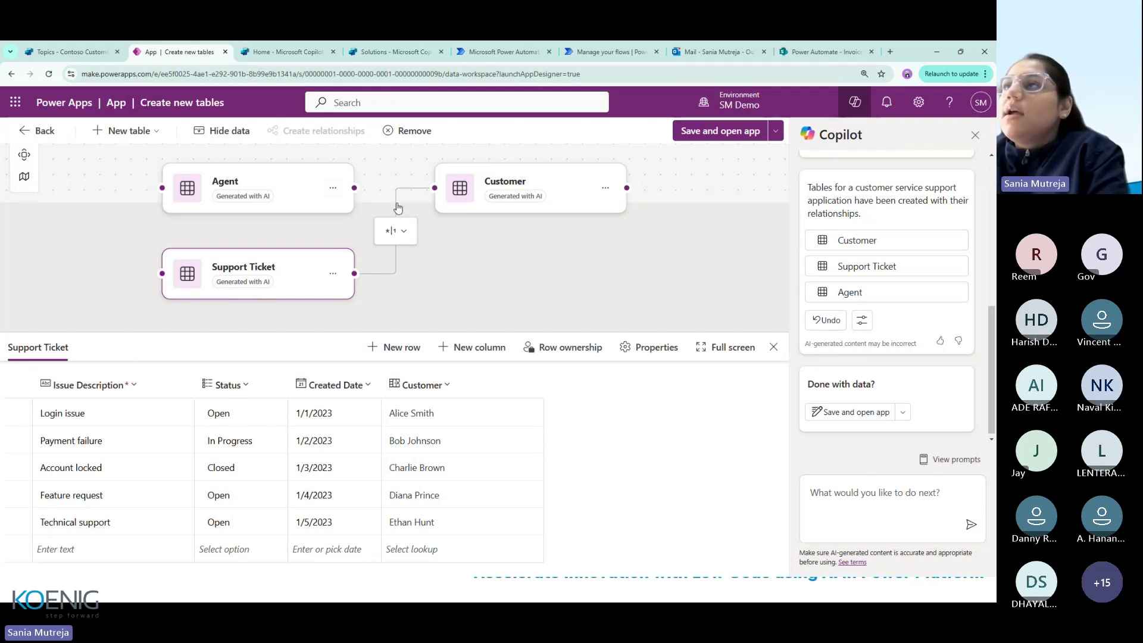
pyautogui.click(475, 189)
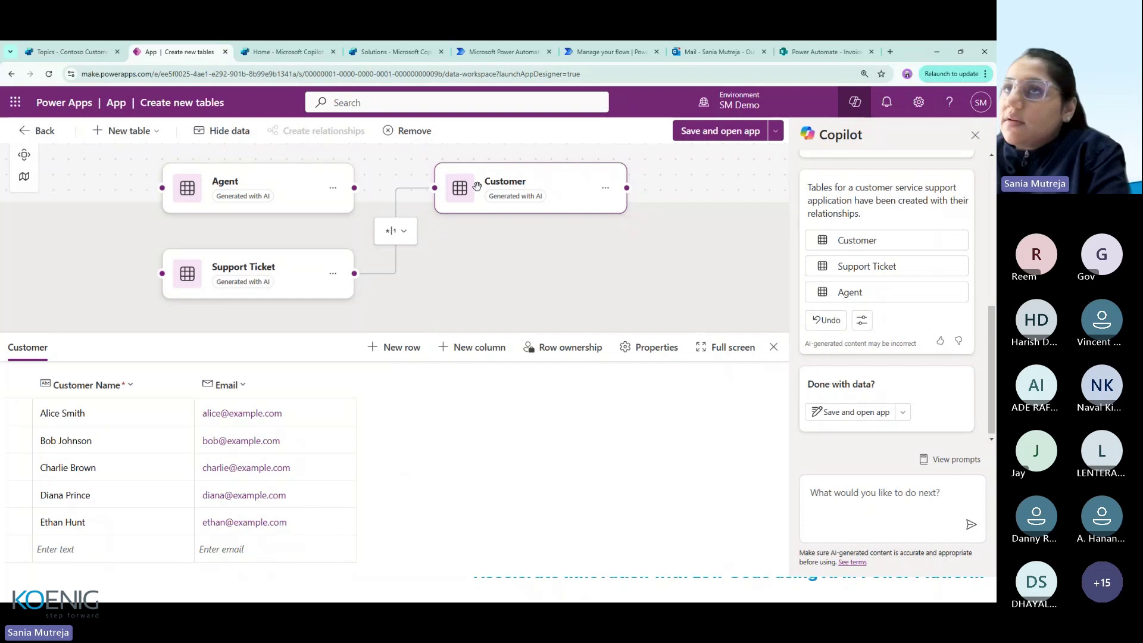
pyautogui.click(268, 275)
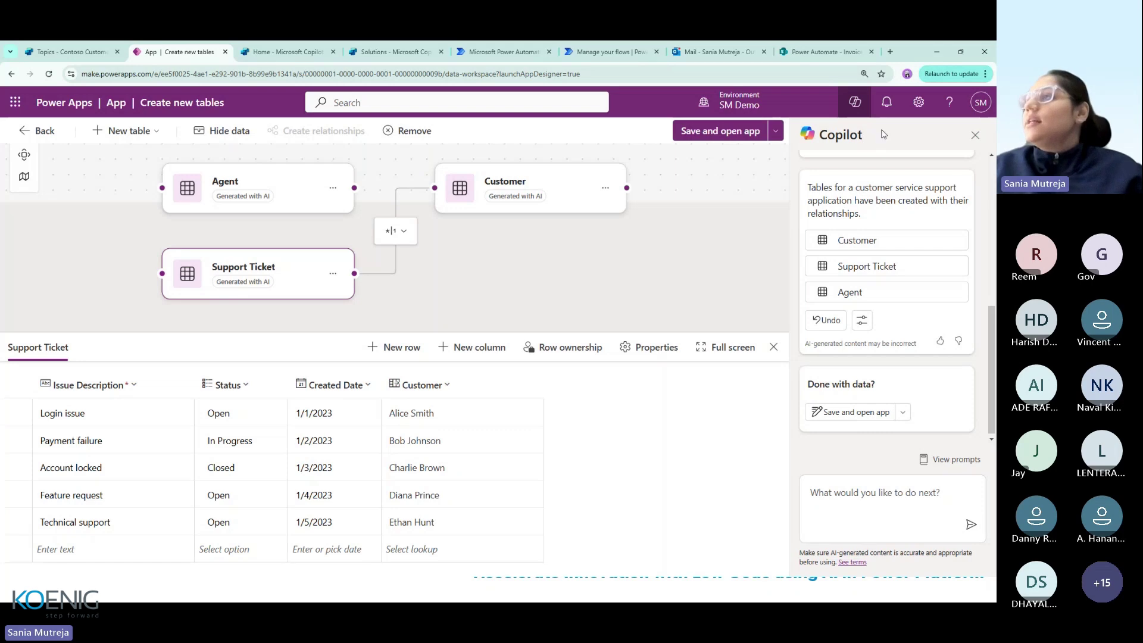
# Examine the Copilot prompt guide, including its Import and Delete suggestions
pyautogui.scroll(1, 846, 256)
pyautogui.scroll(-1, 840, 250)
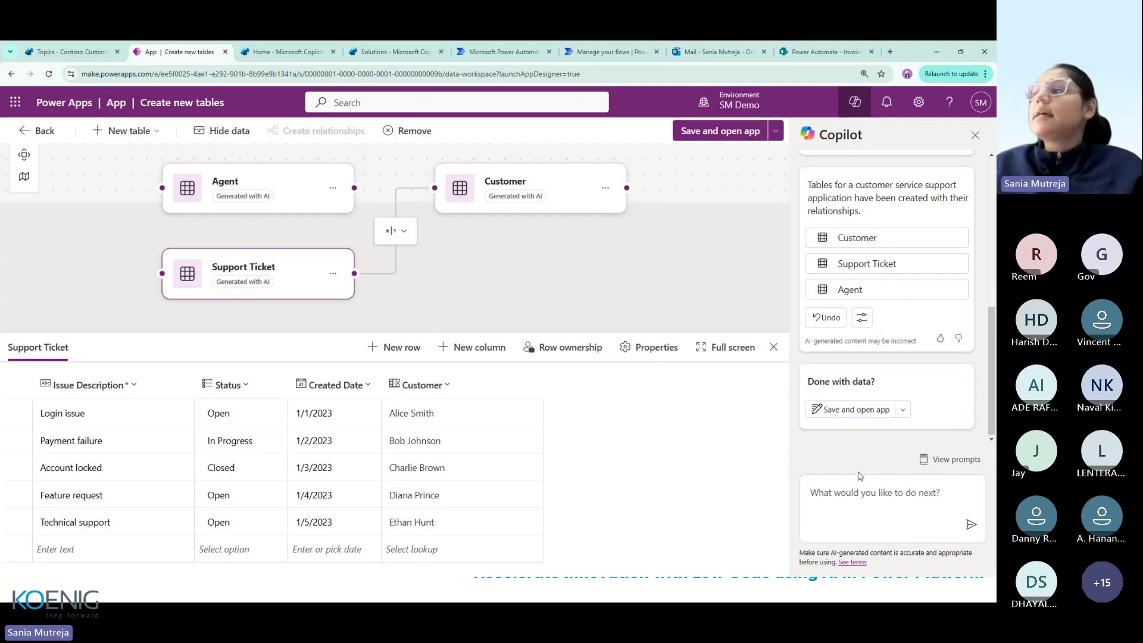
pyautogui.click(844, 502)
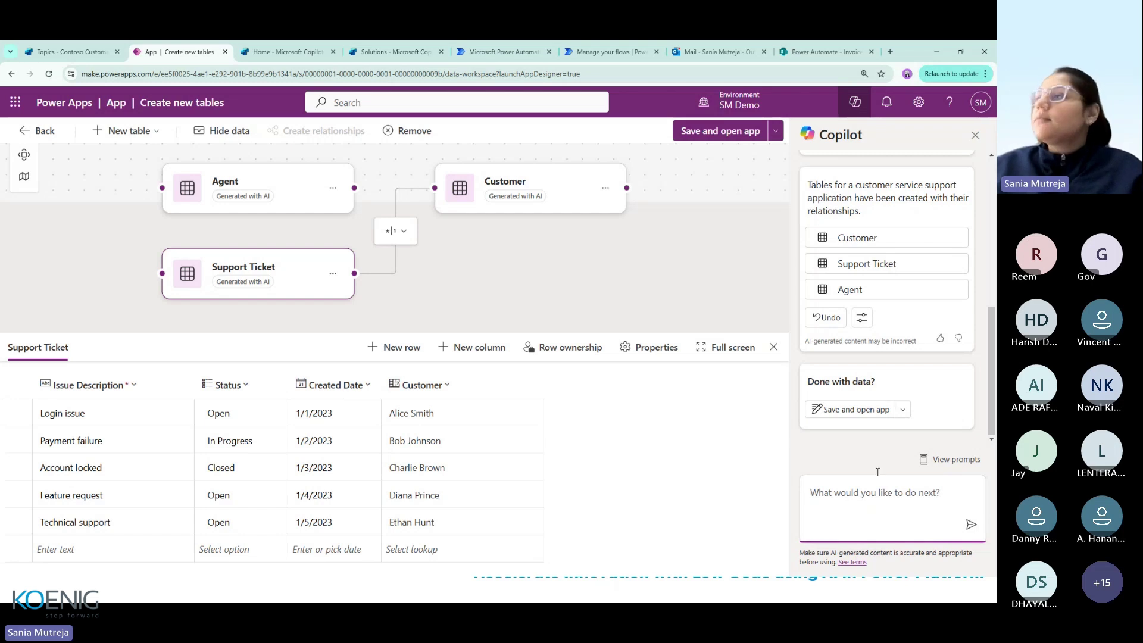
pyautogui.click(953, 464)
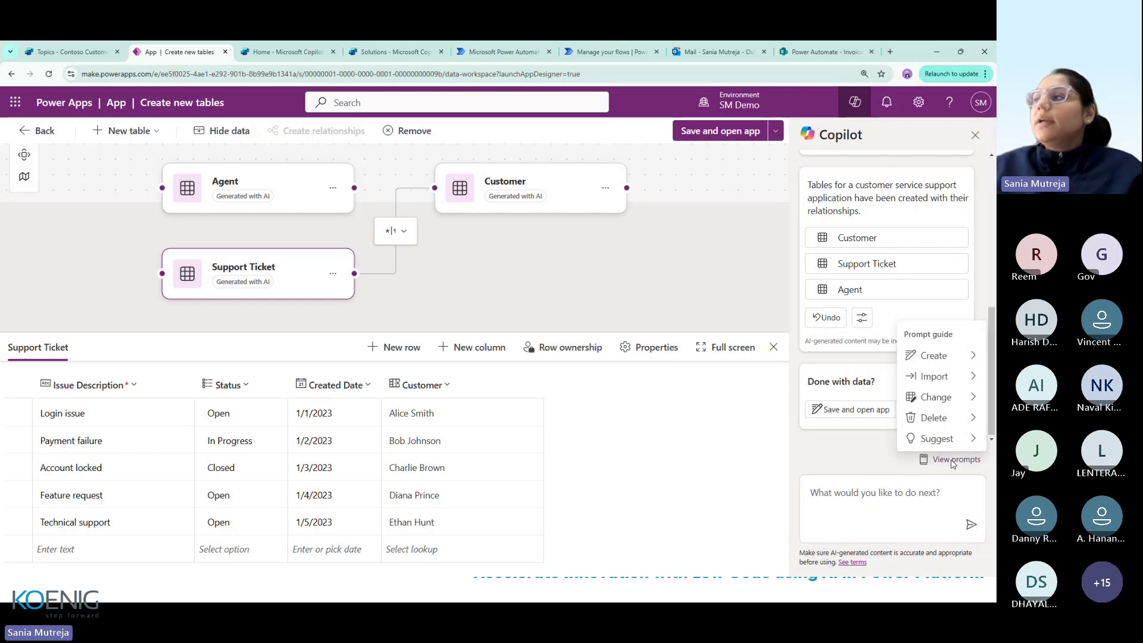
pyautogui.moveTo(933, 358)
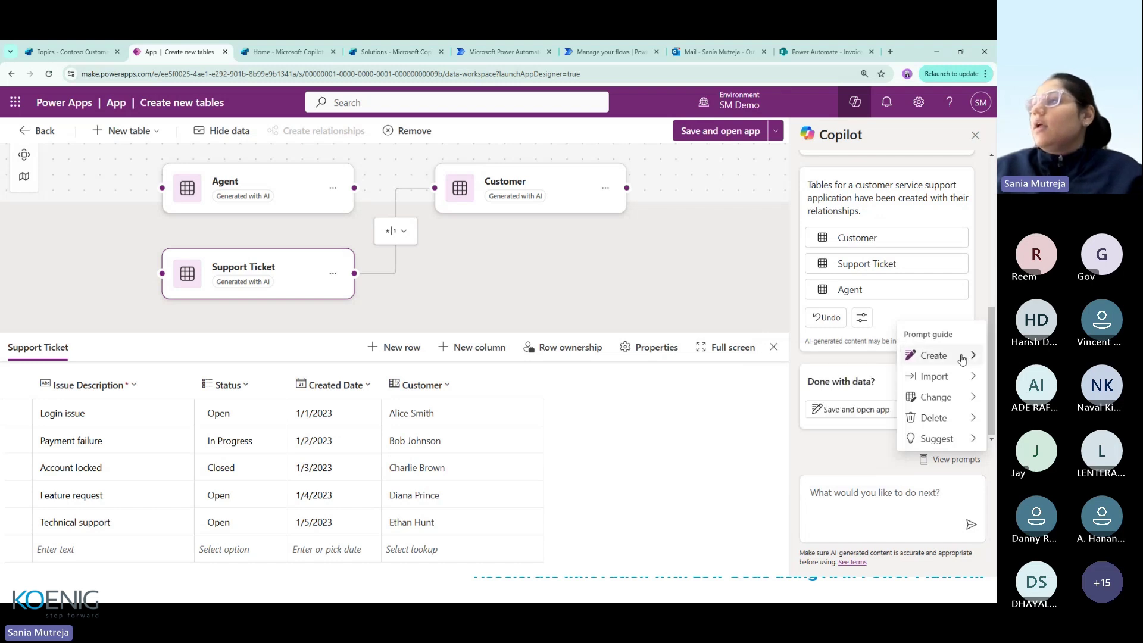
pyautogui.moveTo(964, 375)
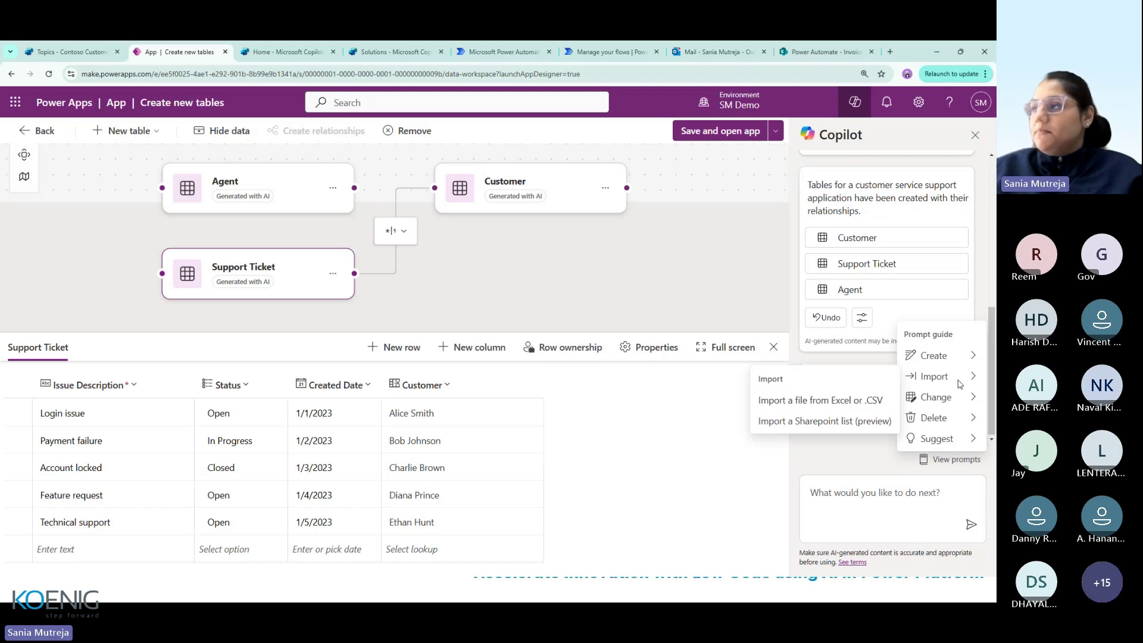
pyautogui.moveTo(960, 421)
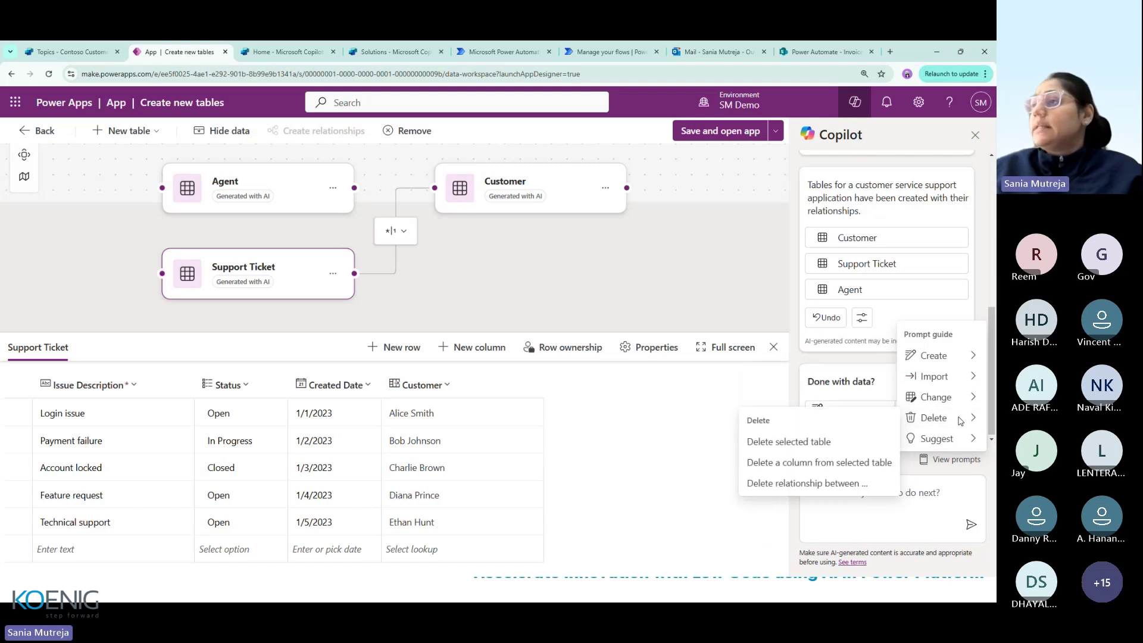
pyautogui.click(979, 419)
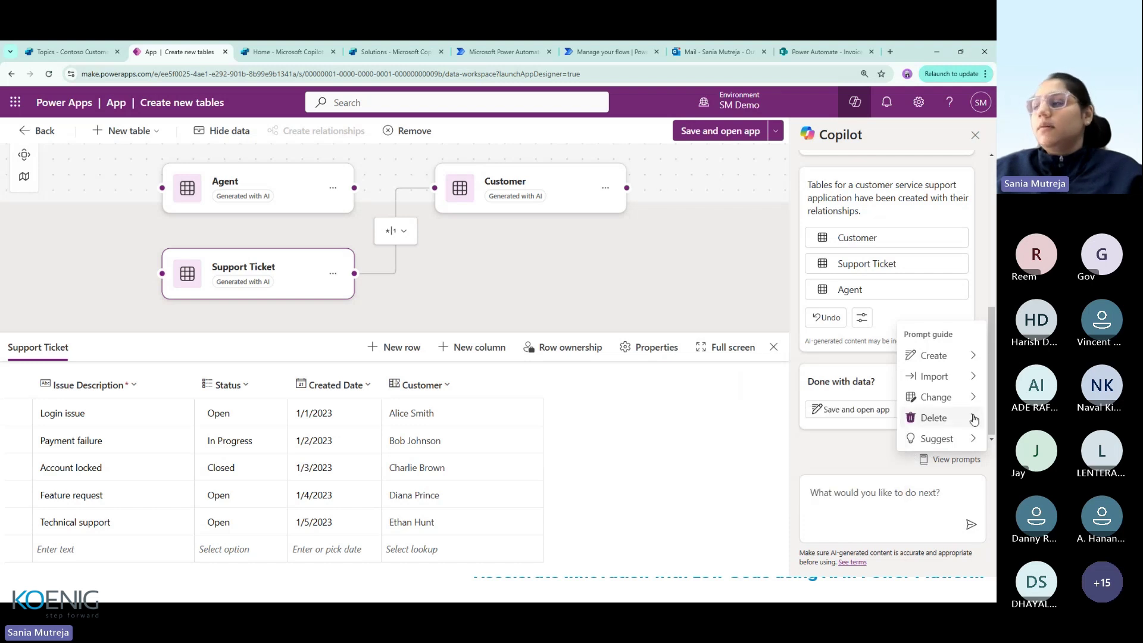
pyautogui.click(867, 490)
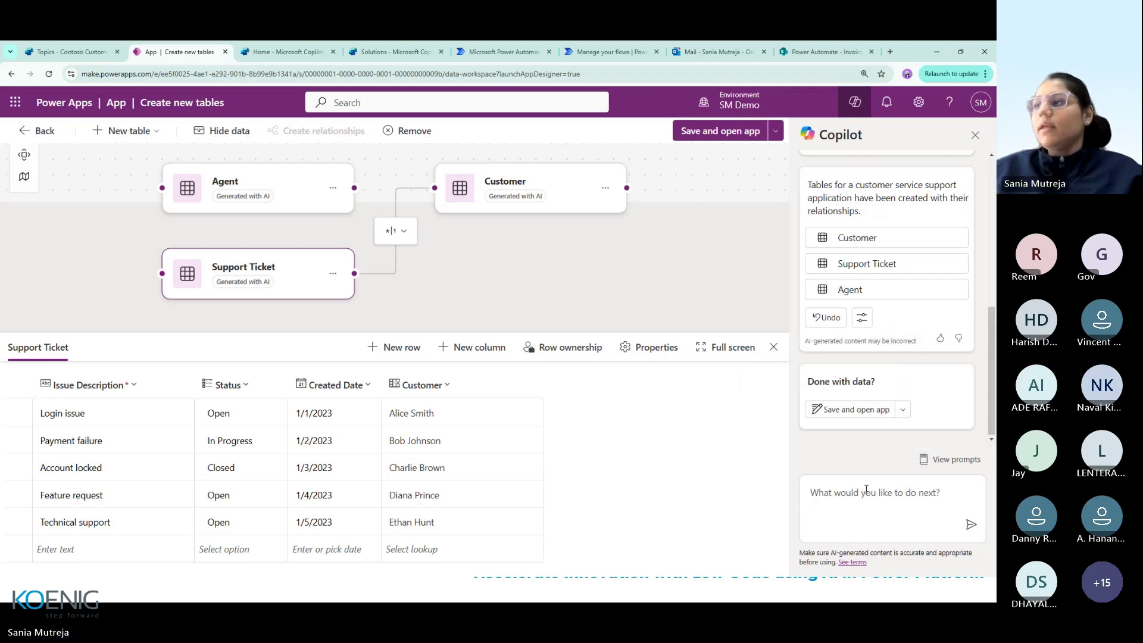
# Ask Copilot to extend the Support Ticket table with the prompt "Create a column with Ticket Closed Date"
pyautogui.click(866, 490)
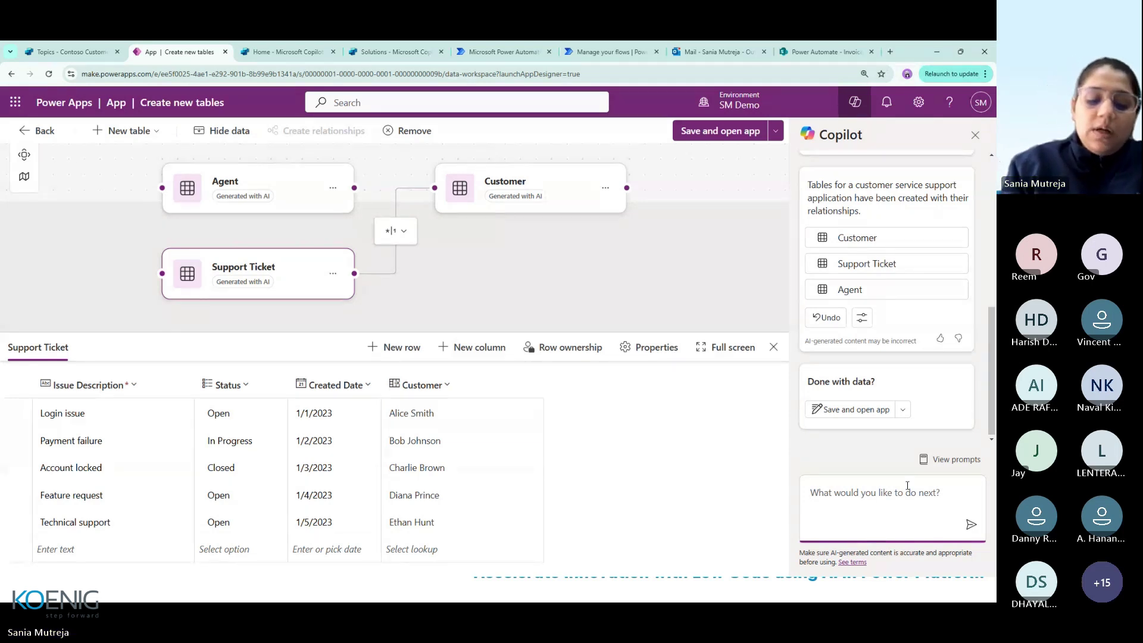
pyautogui.write('Create a ')
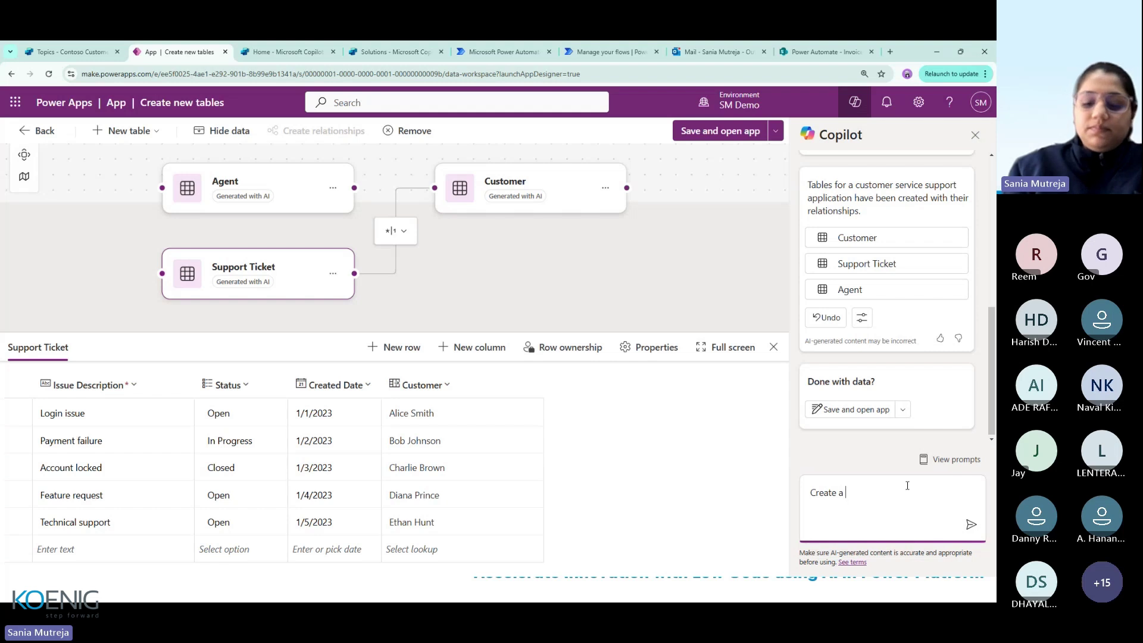
pyautogui.write('column with Date')
pyautogui.press('BackSpace')
pyautogui.press('BackSpace')
pyautogui.press('BackSpace')
pyautogui.press('BackSpace')
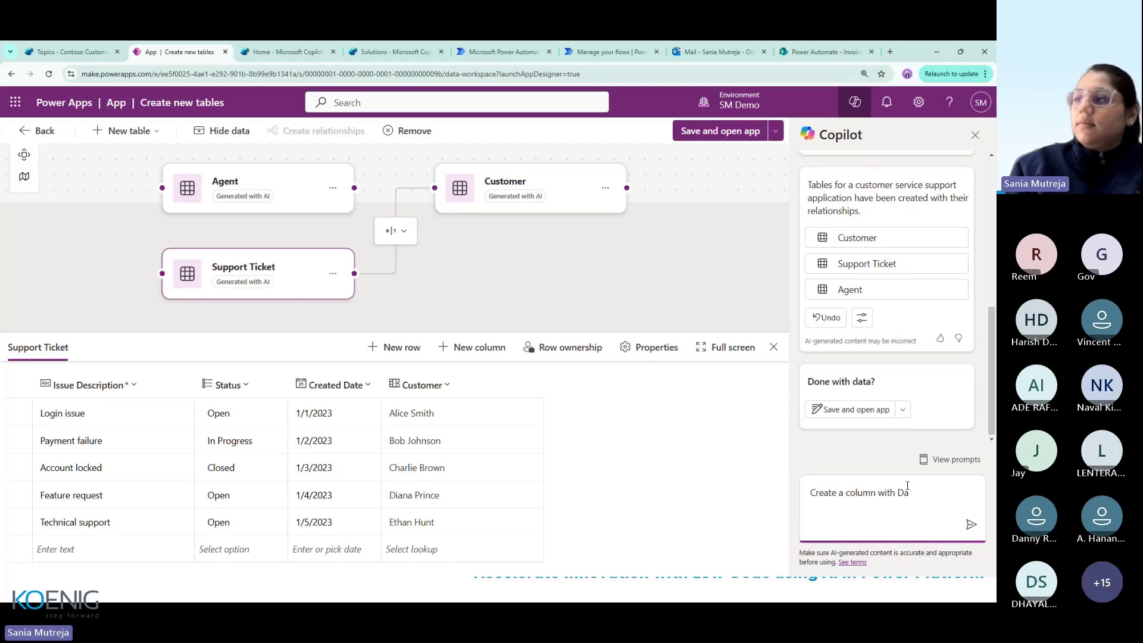
pyautogui.write('Tick')
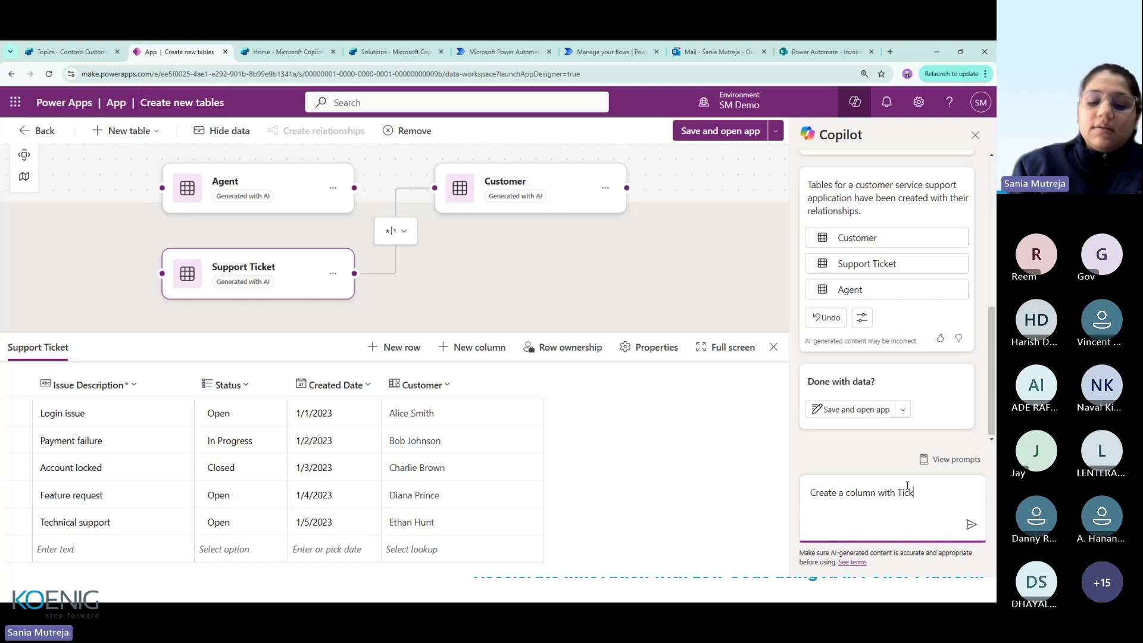
pyautogui.write('et Closed')
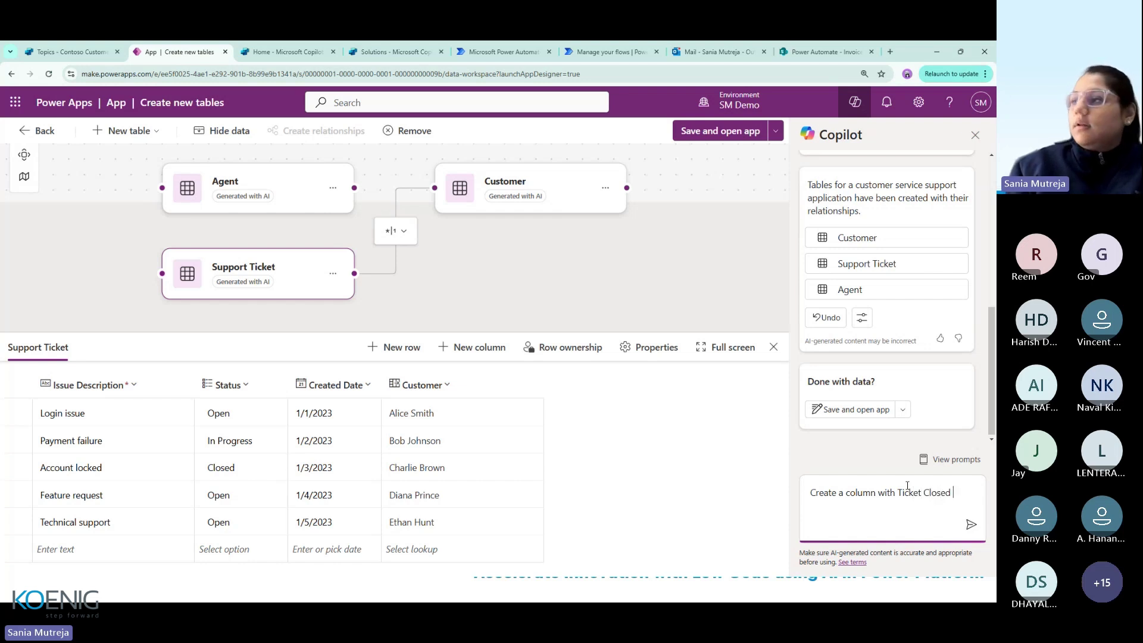
pyautogui.write(' Date')
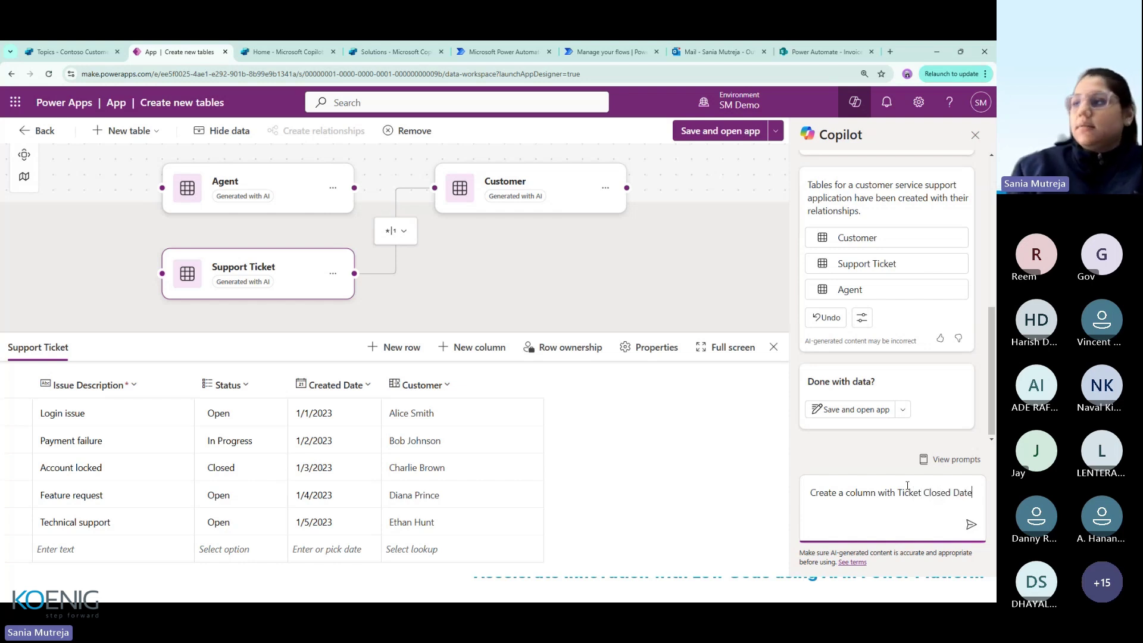
pyautogui.press('Return')
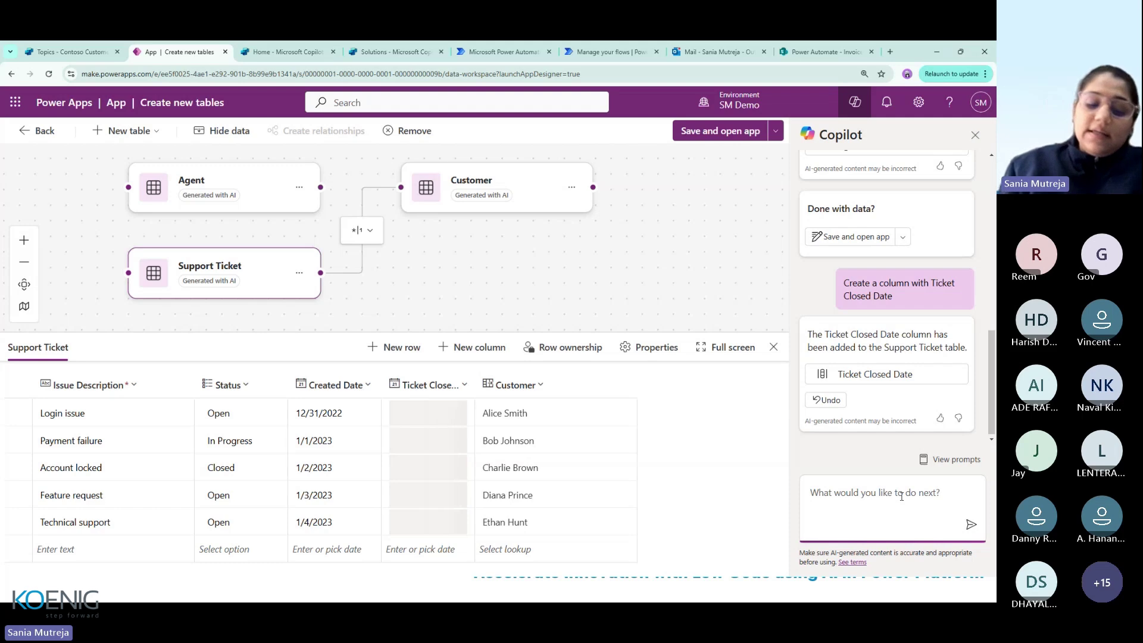
# Ask Copilot to "Add more sample data" to the Support Ticket table and look through its rows
pyautogui.write('c')
pyautogui.press('BackSpace')
pyautogui.write('Add ')
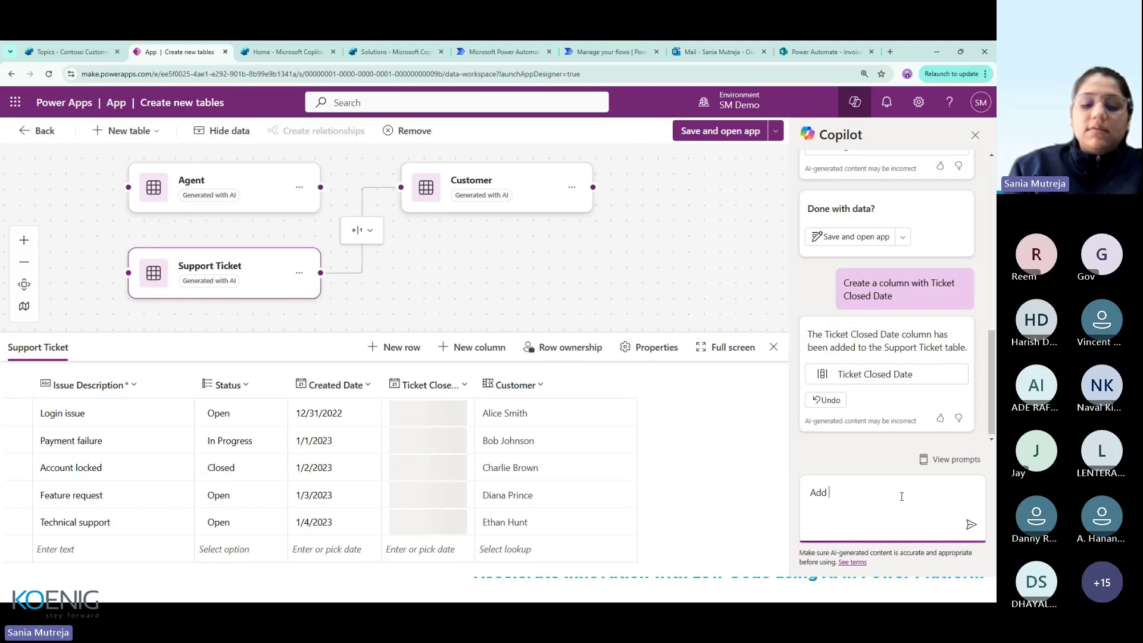
pyautogui.write('more sample data')
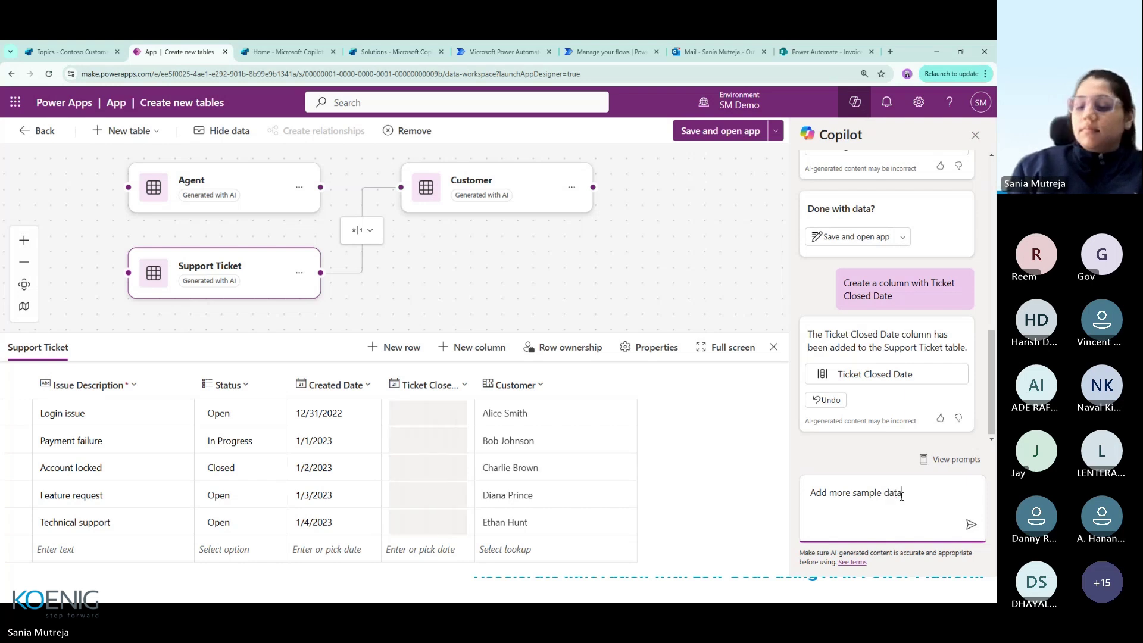
pyautogui.press('Return')
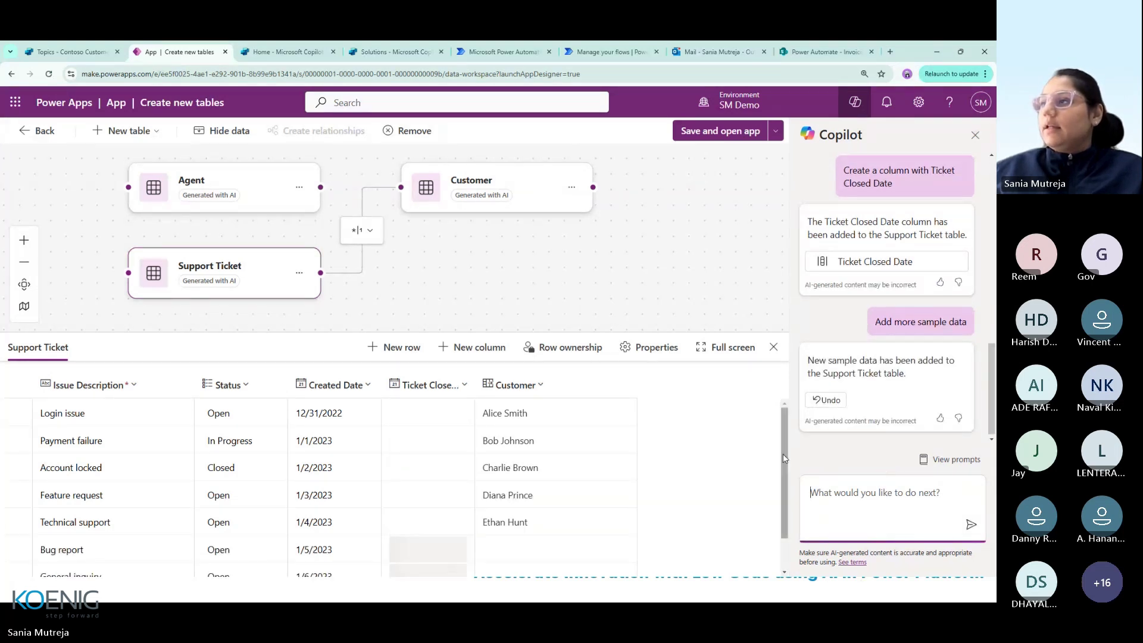
pyautogui.scroll(-2, 784, 512)
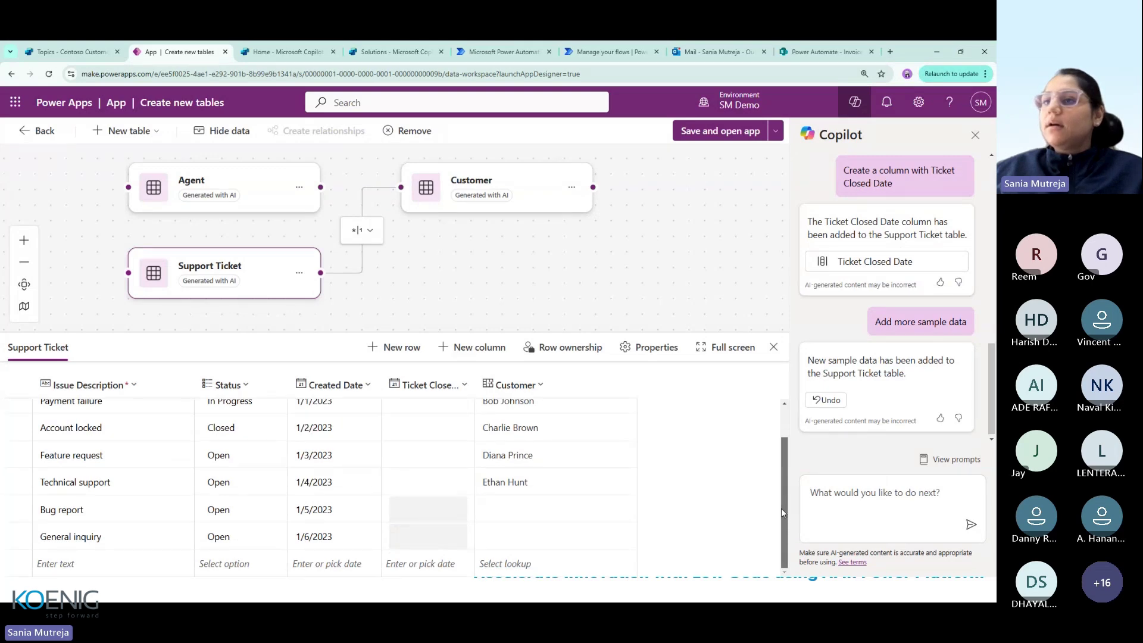
pyautogui.scroll(2, 780, 502)
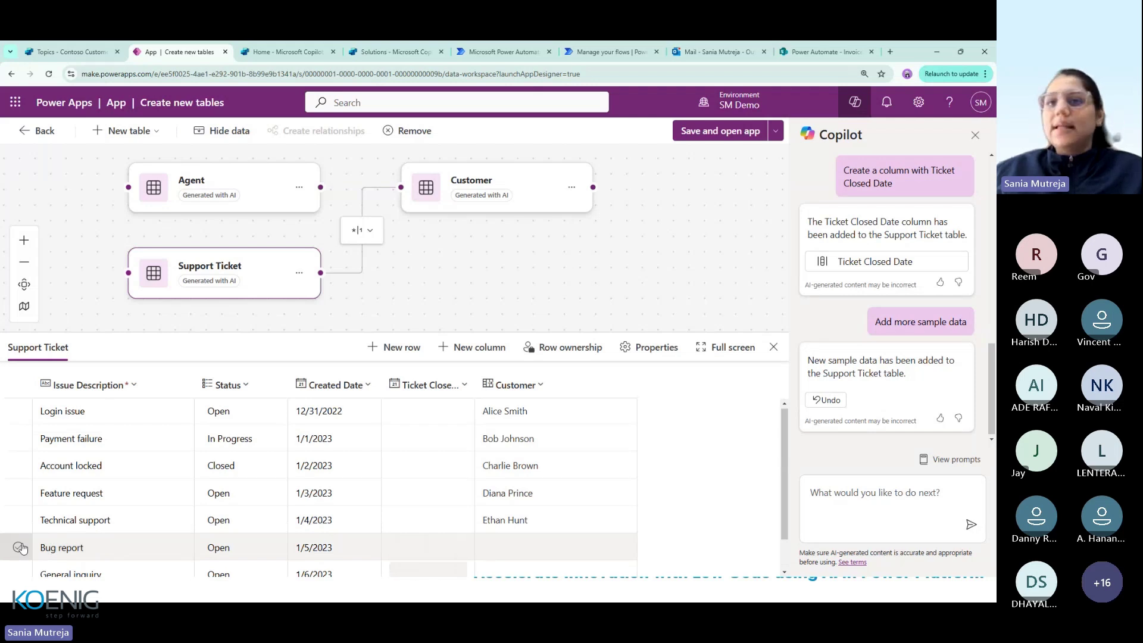
pyautogui.scroll(-2, 59, 546)
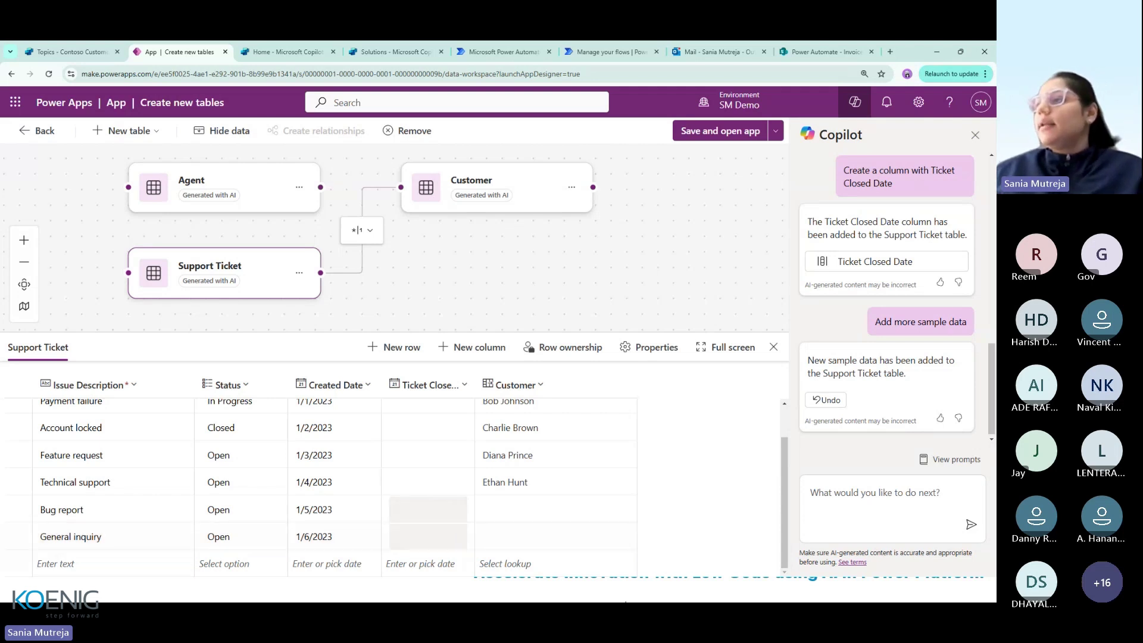
# Close Copilot, then save the tables and open the app in Power Apps Studio
pyautogui.click(899, 490)
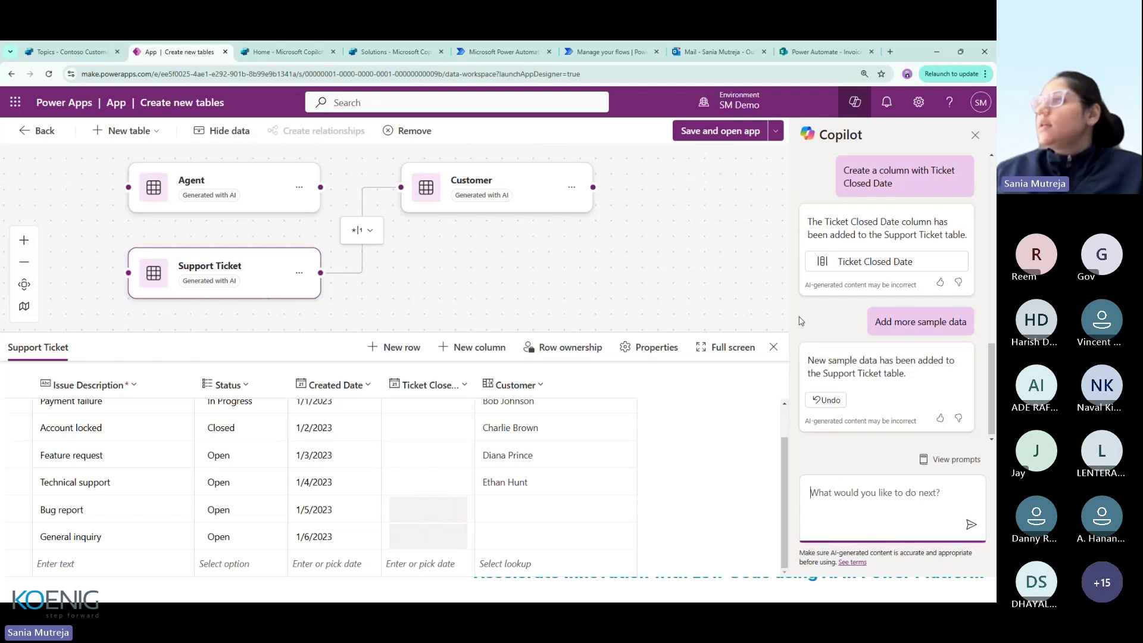
pyautogui.click(975, 136)
pyautogui.click(918, 132)
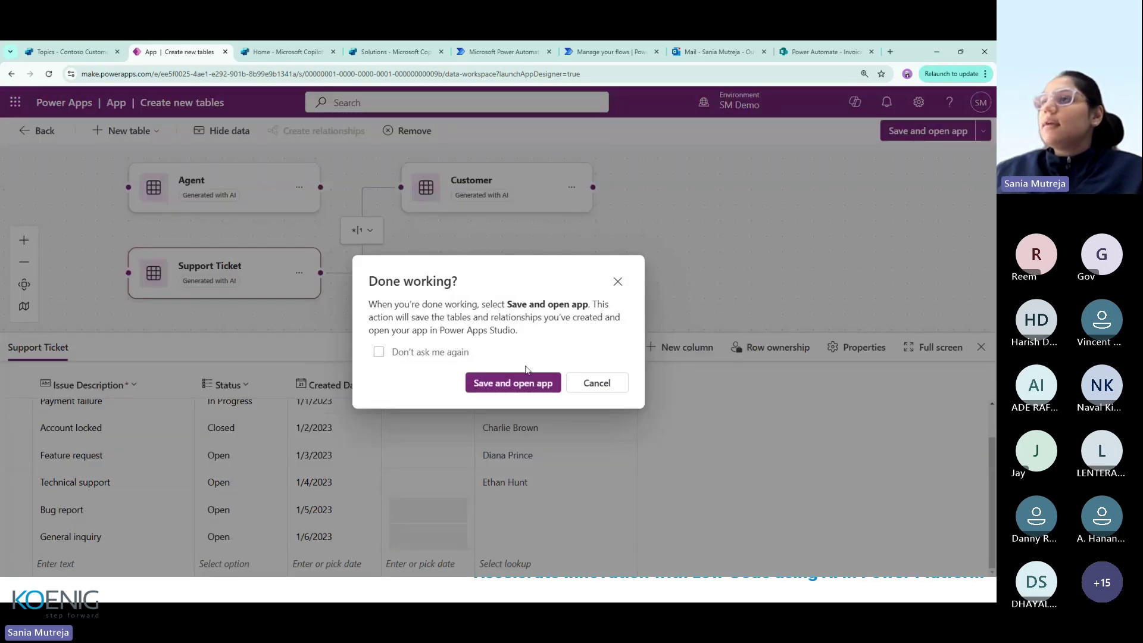
pyautogui.click(511, 383)
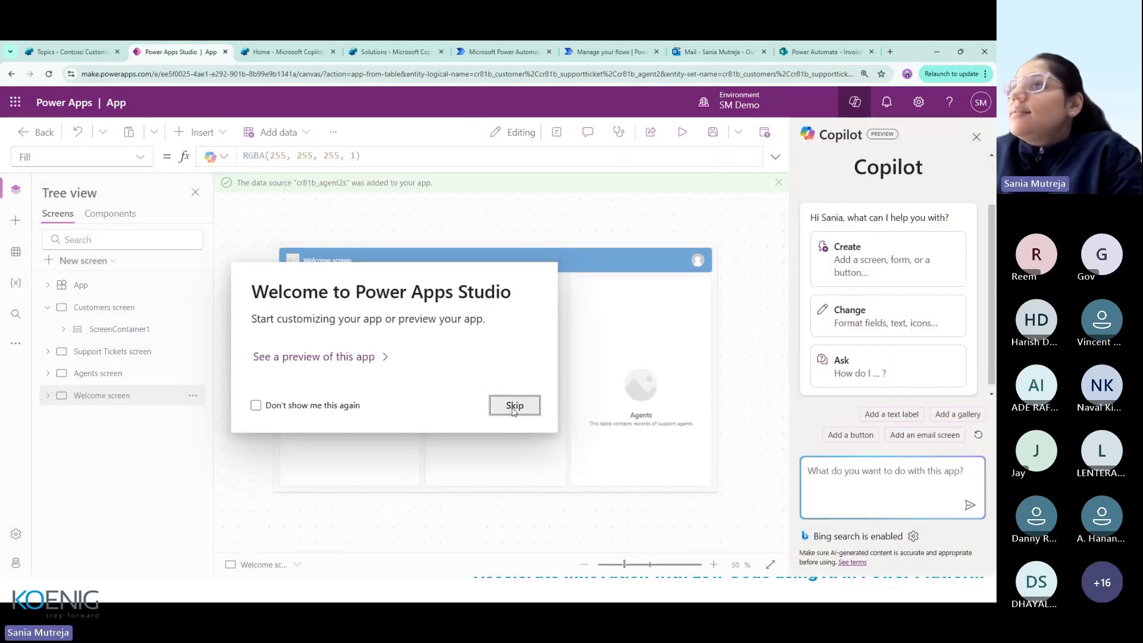
# Skip the Power Apps Studio welcome message and open the Customers screen of the app
pyautogui.click(512, 409)
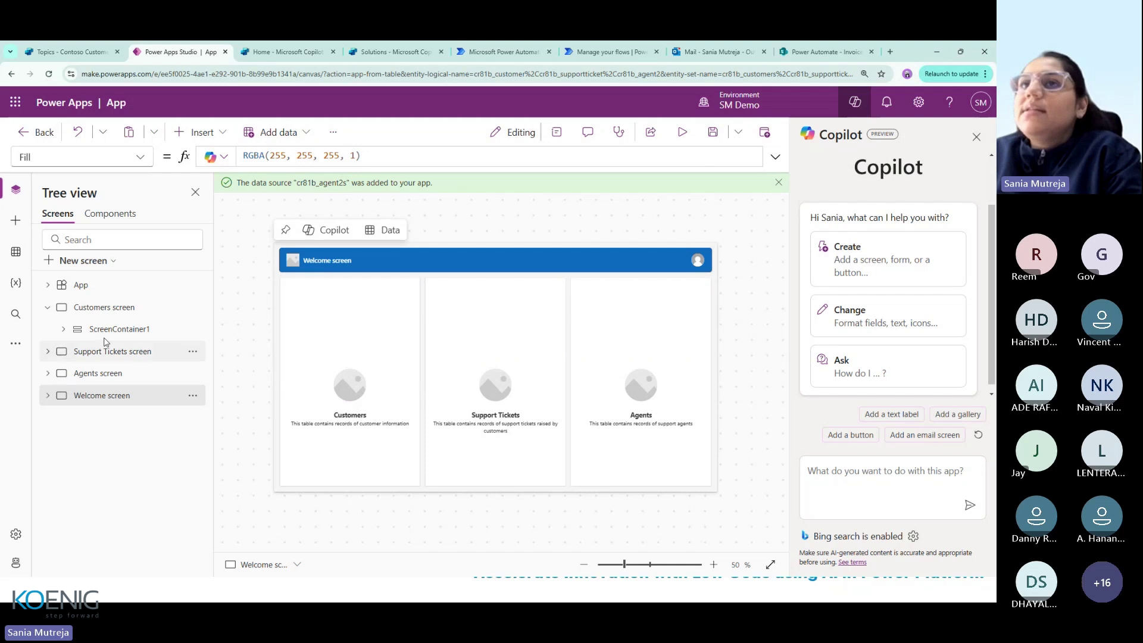
pyautogui.click(98, 308)
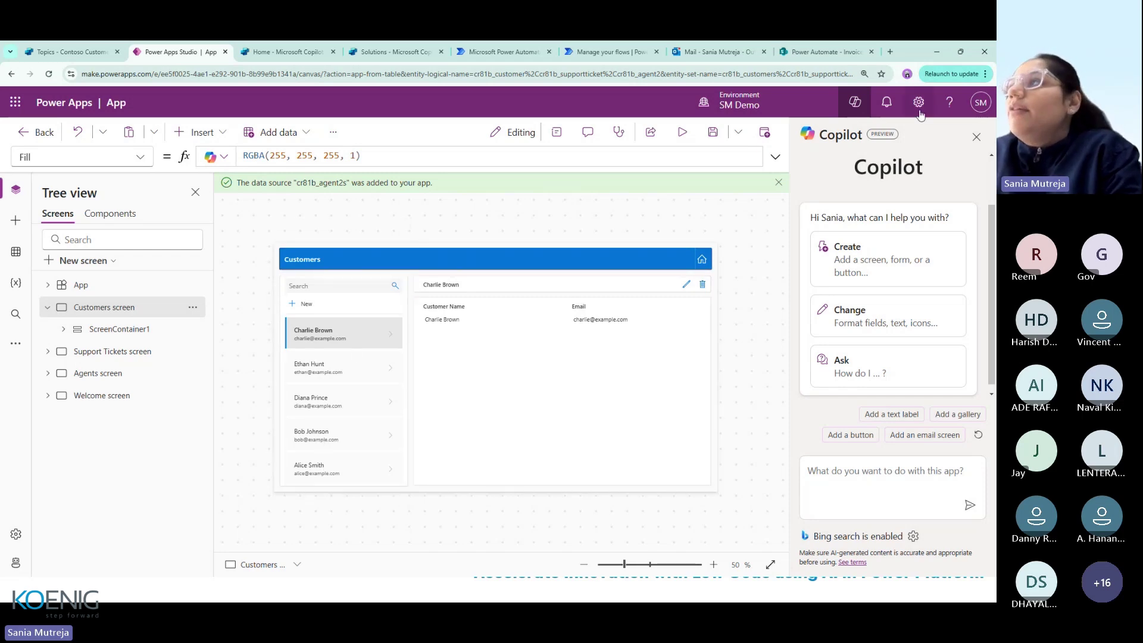
# Preview the app and open several customer records in turn on the Customers screen to check their details
pyautogui.click(677, 137)
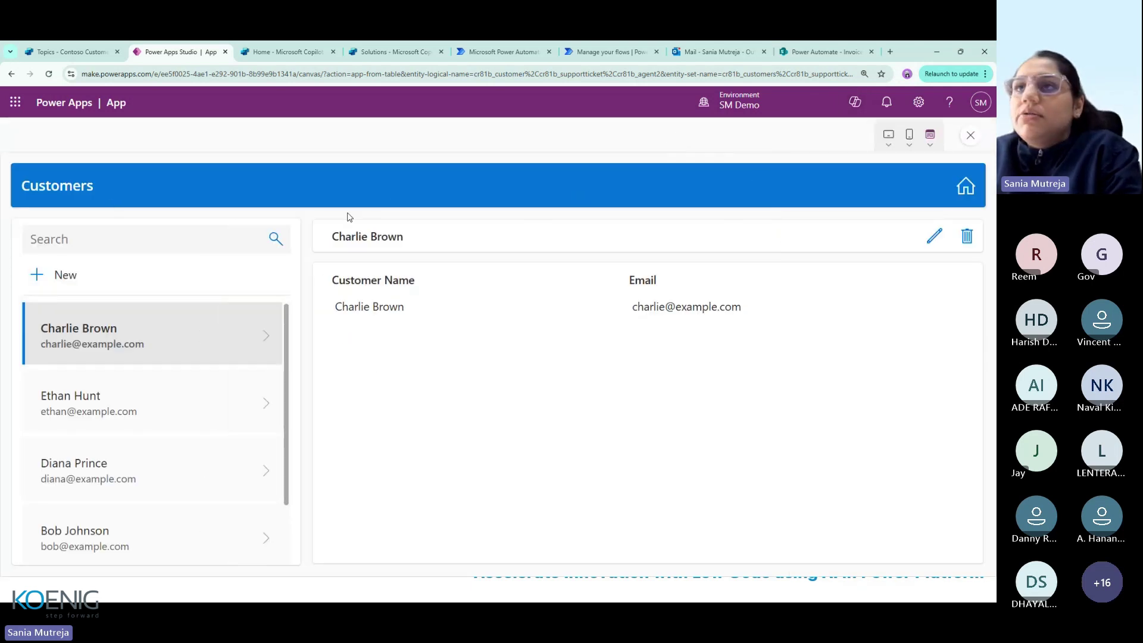
pyautogui.click(165, 410)
pyautogui.click(164, 410)
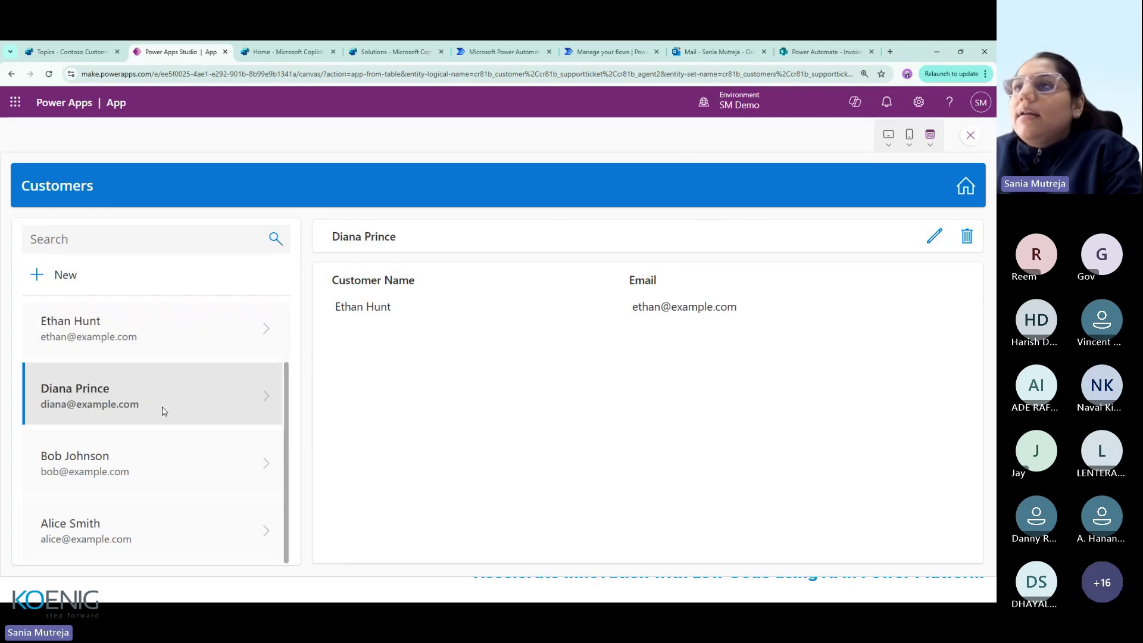
pyautogui.click(187, 455)
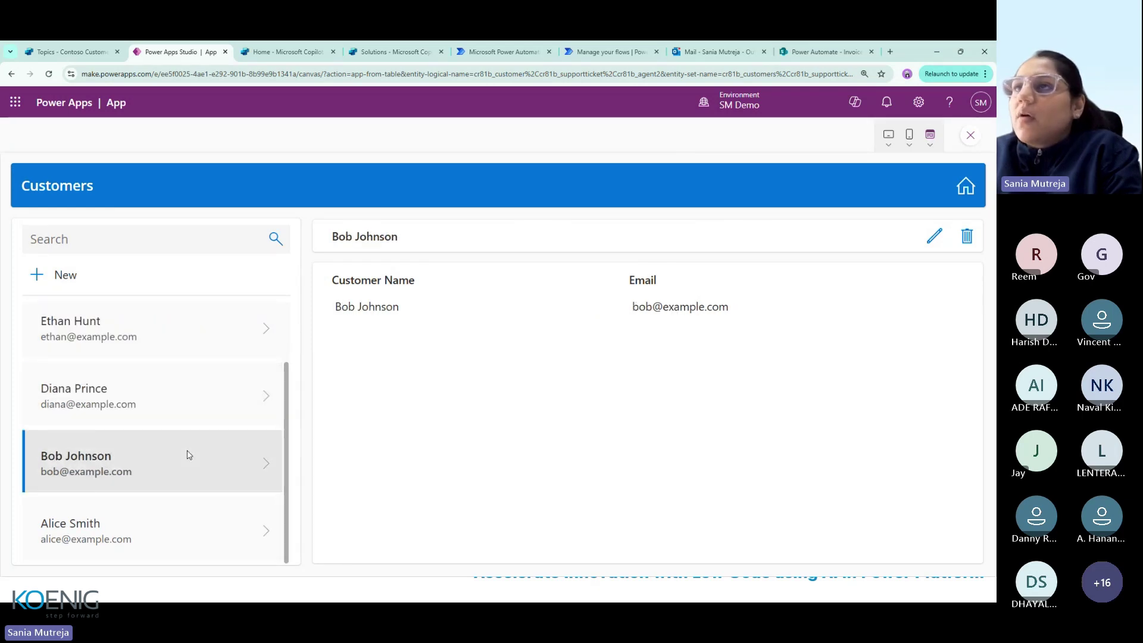
pyautogui.click(219, 527)
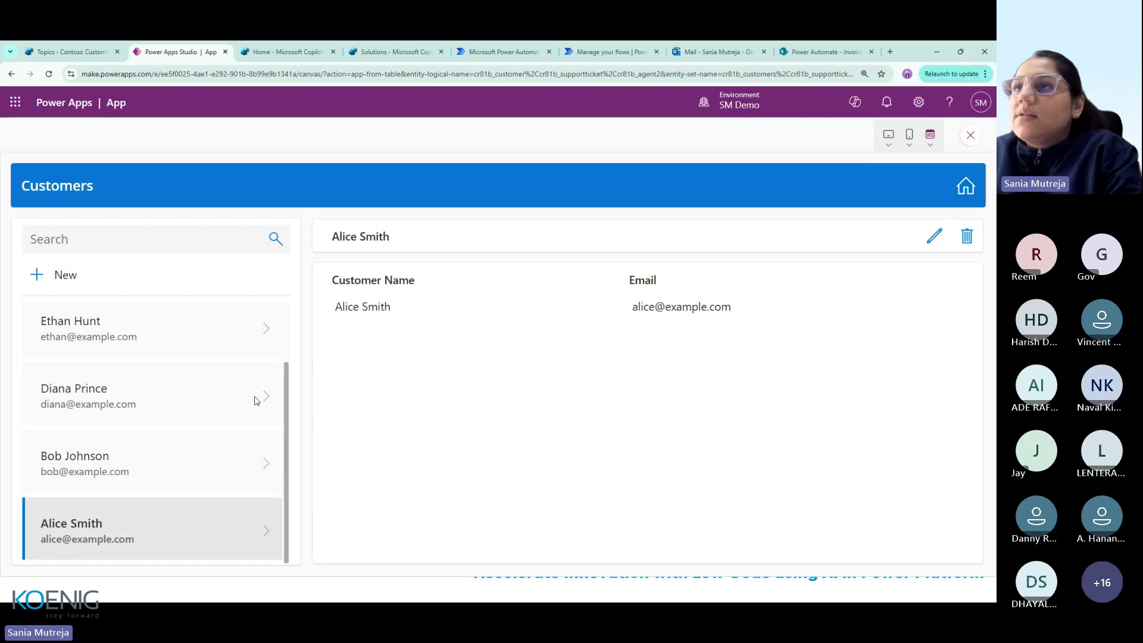
pyautogui.click(265, 327)
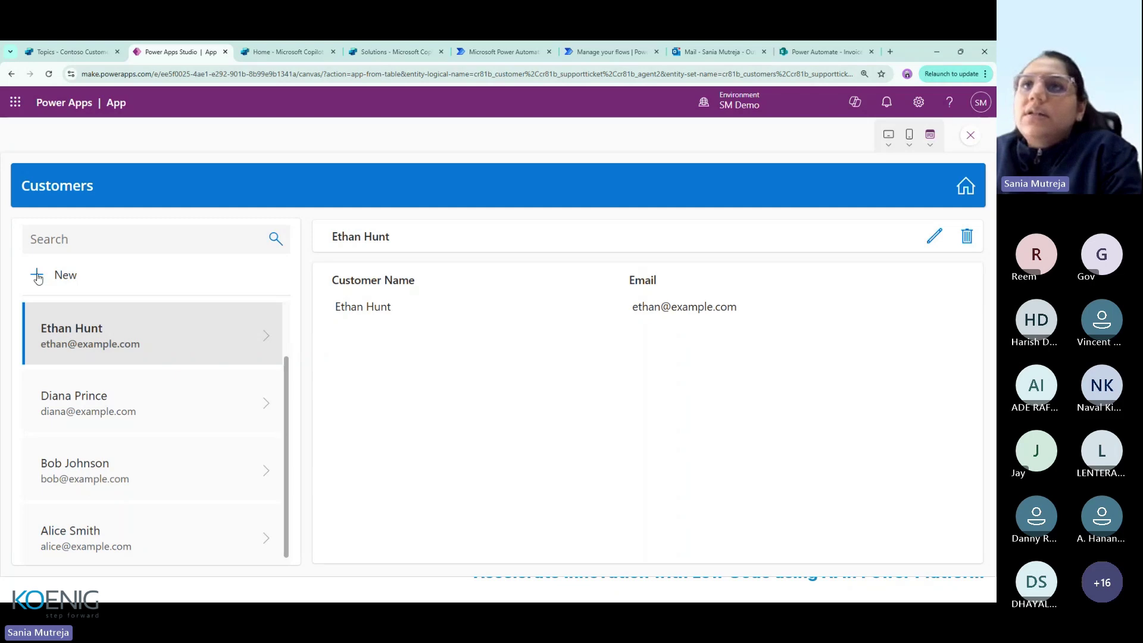
# Search the previewed customer list by a customer's first name, and close the preview
pyautogui.click(58, 246)
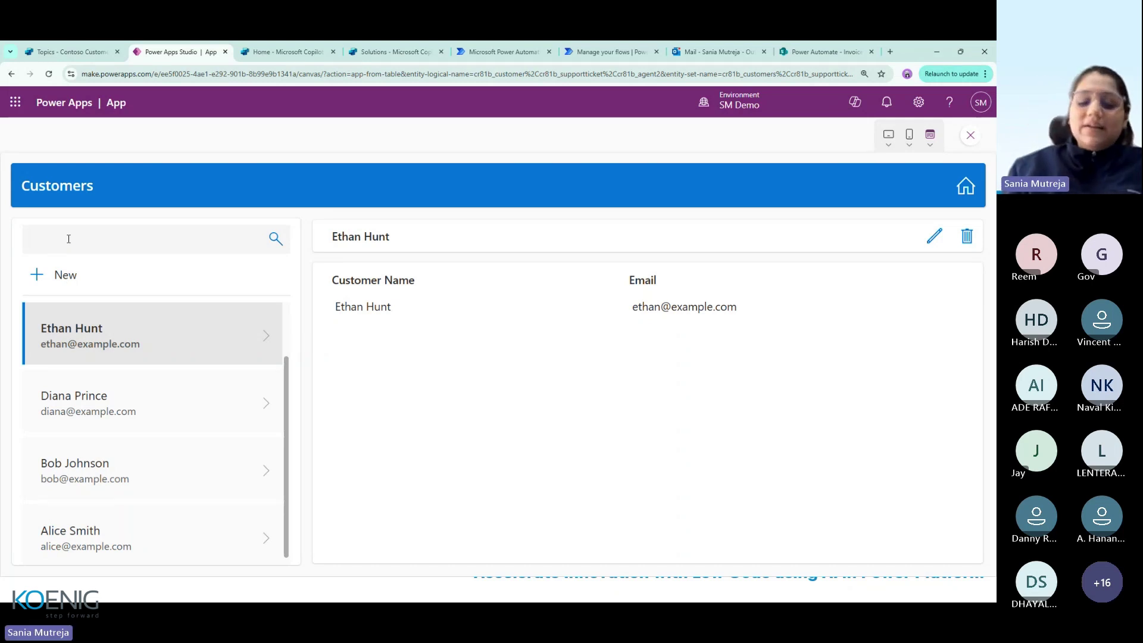
pyautogui.write('Alice')
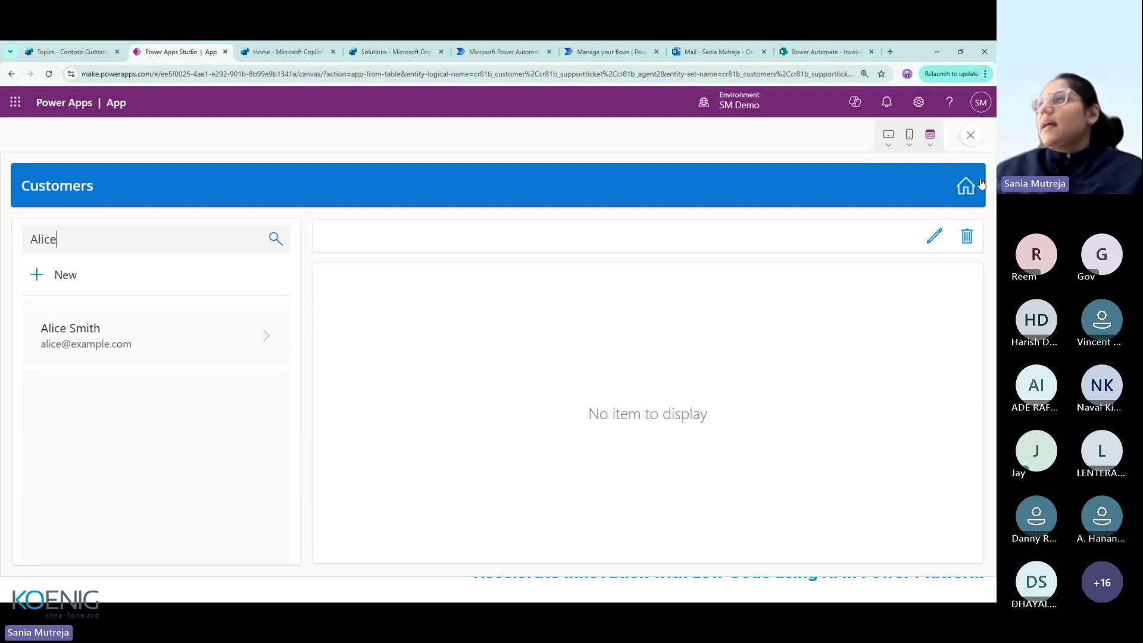
pyautogui.click(971, 136)
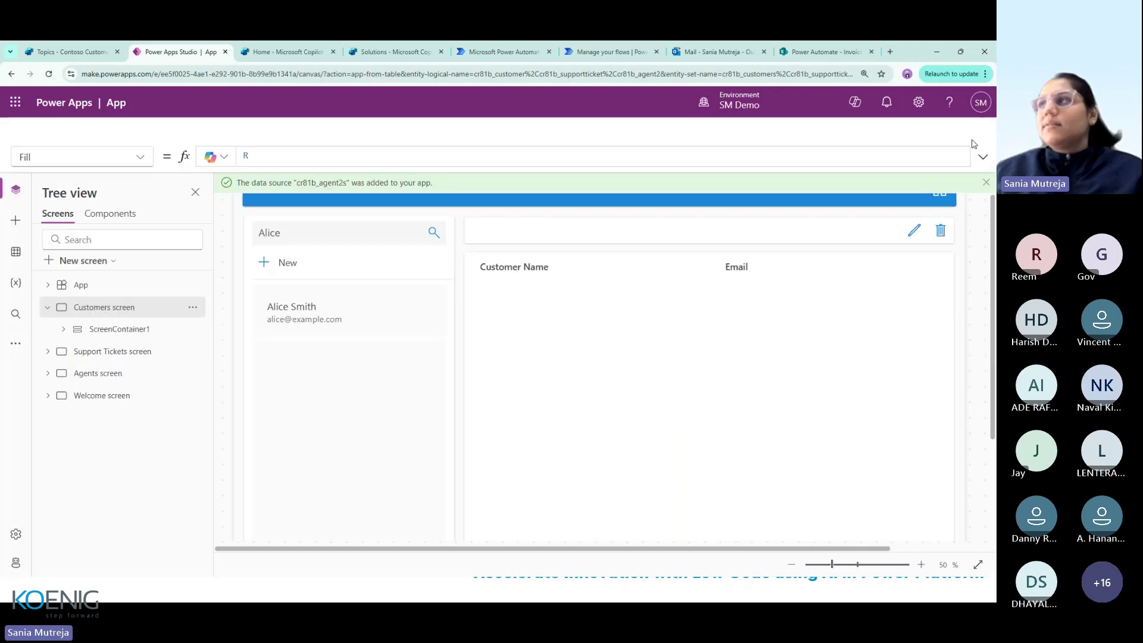
pyautogui.click(540, 388)
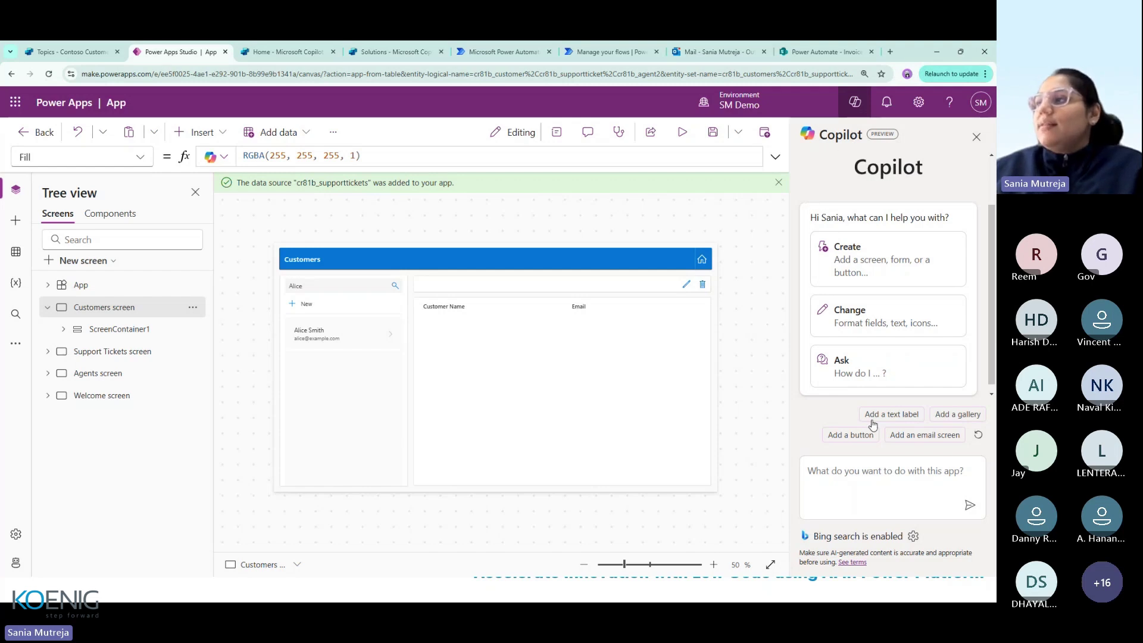
# Ask Copilot to "Add a button" to the app and read through its answer
pyautogui.click(838, 473)
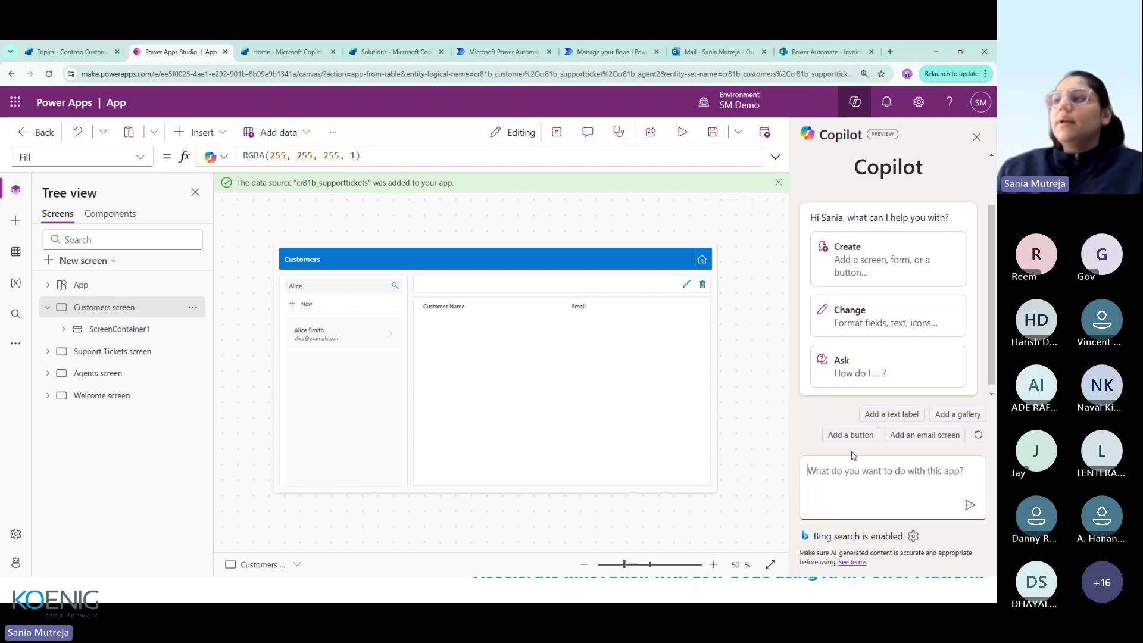
pyautogui.write('Add')
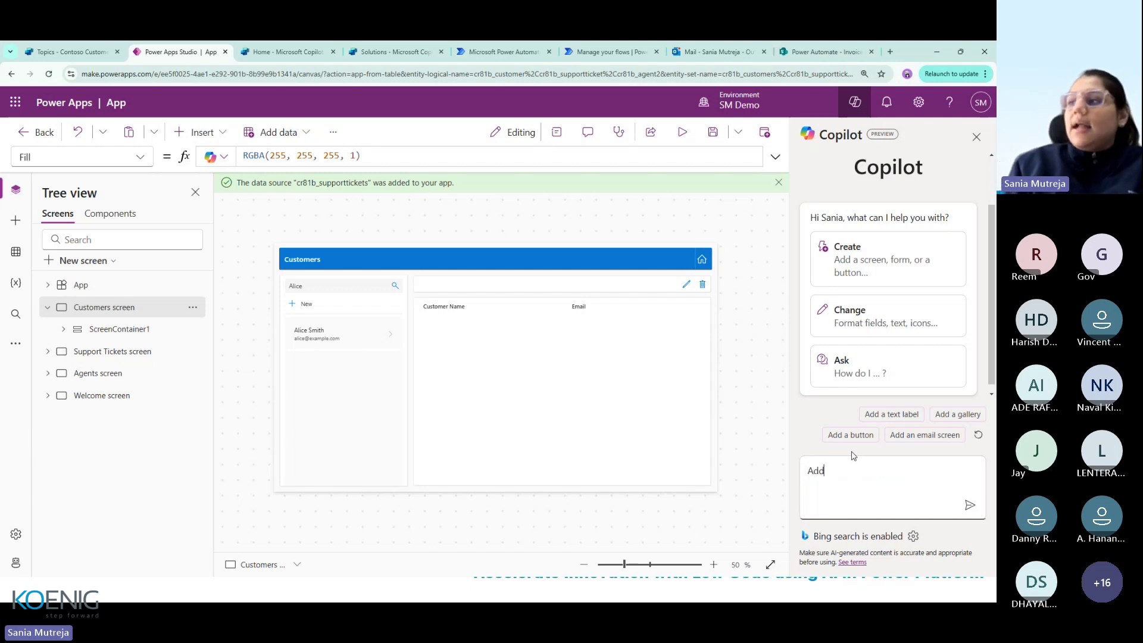
pyautogui.write(' abutton')
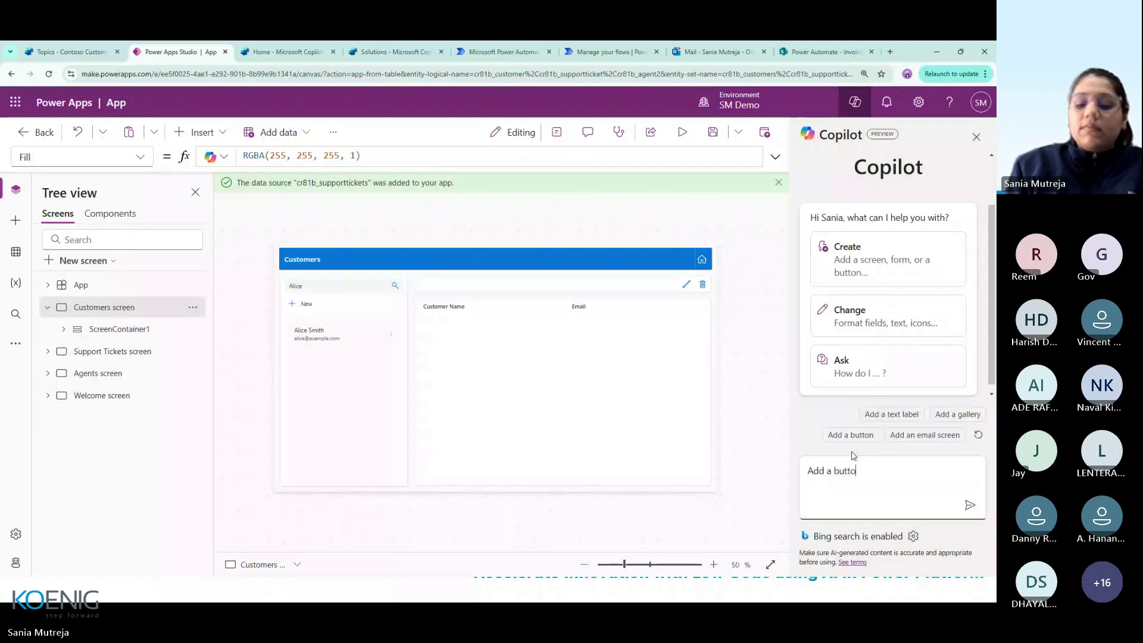
pyautogui.press('Return')
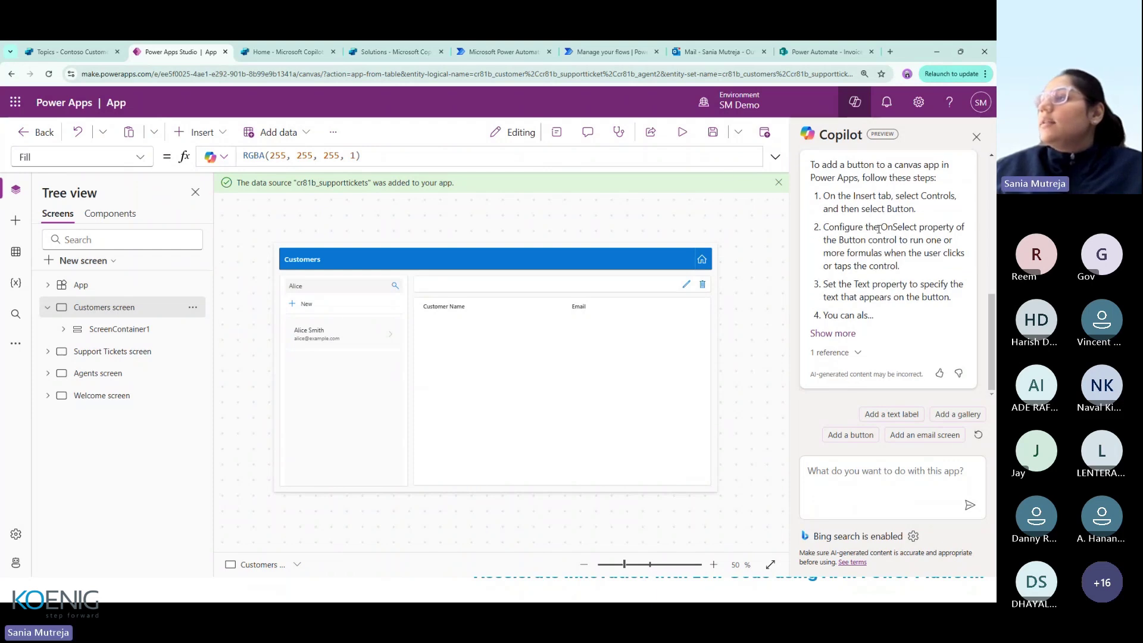
pyautogui.scroll(3, 875, 232)
pyautogui.scroll(-2, 870, 237)
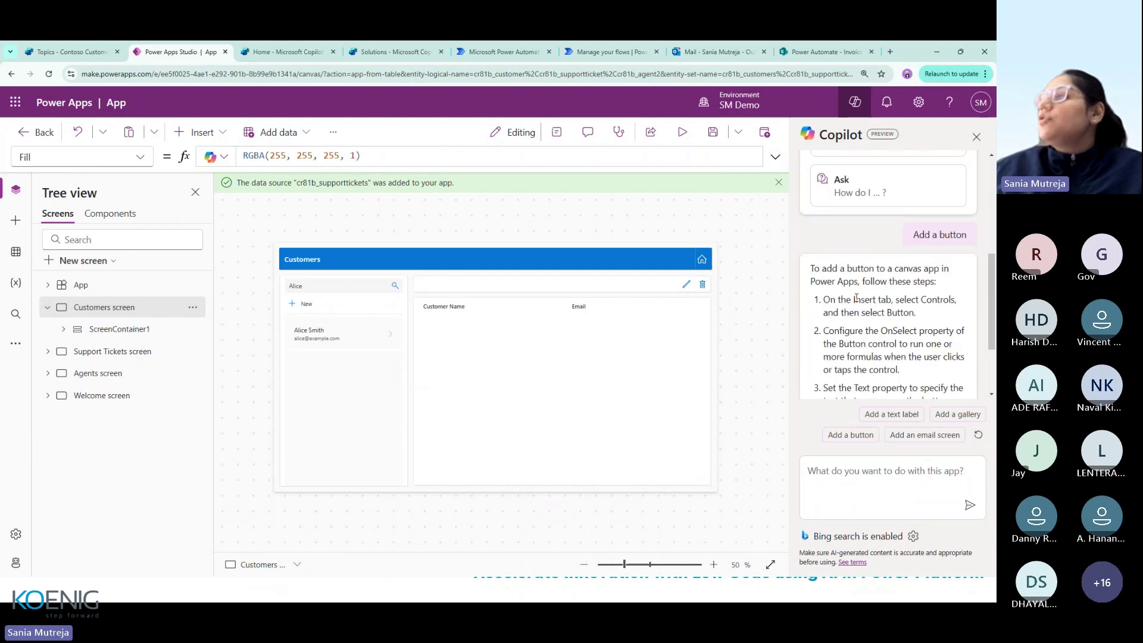
pyautogui.scroll(2, 855, 294)
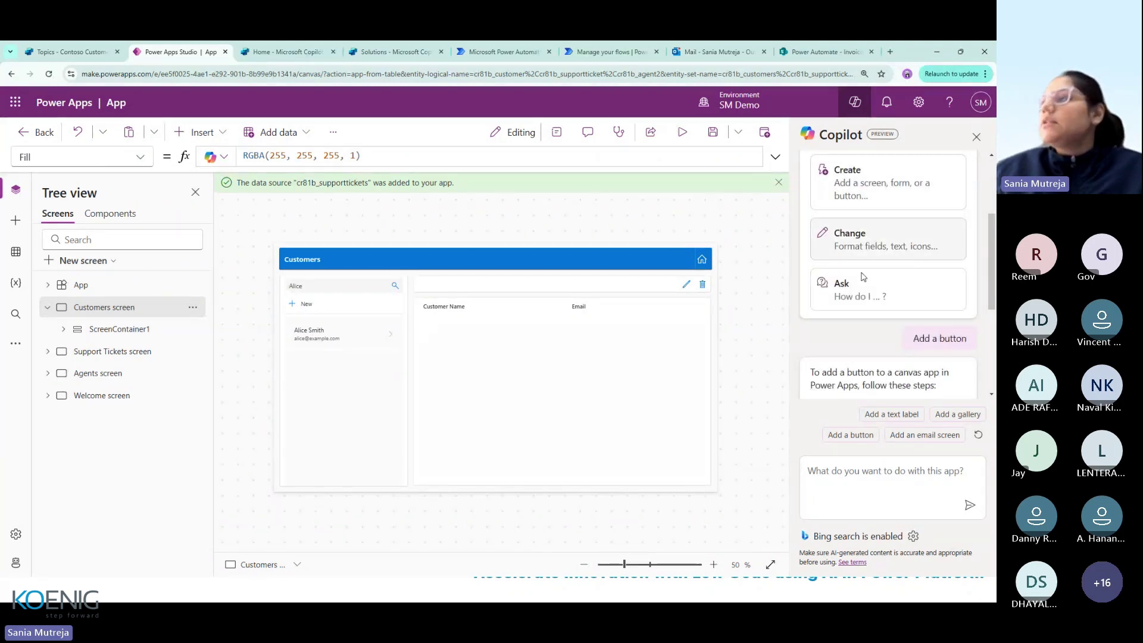
# Ask Copilot to "Add a new blank screen" to the app
pyautogui.click(834, 500)
pyautogui.write('Add a n')
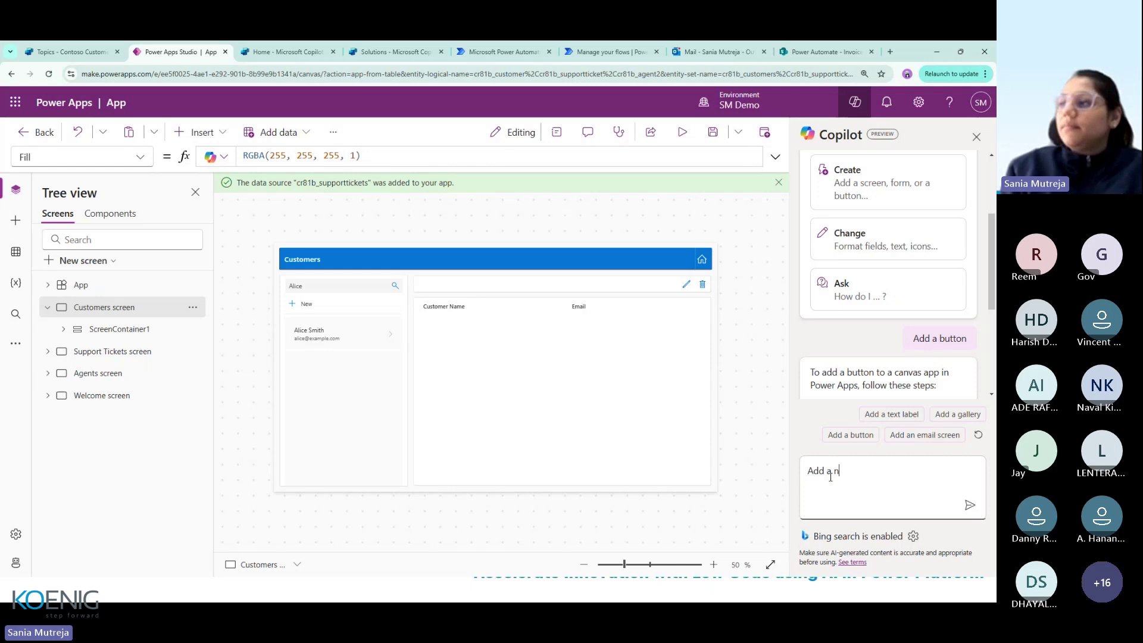
pyautogui.write('ew blank screen')
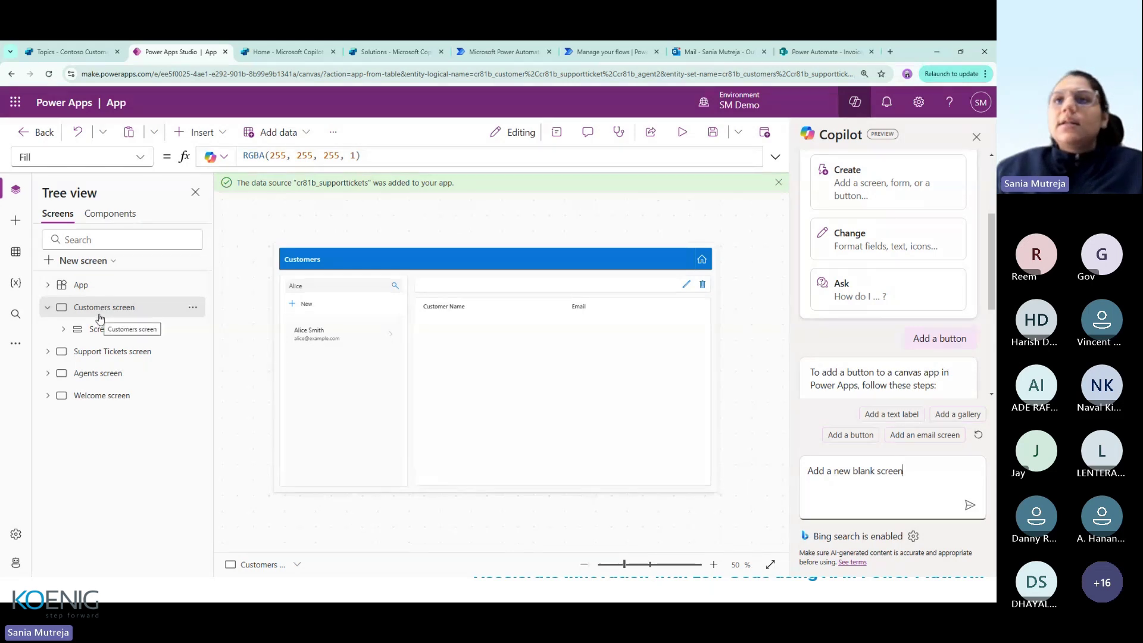
pyautogui.moveTo(33, 298)
pyautogui.mouseDown()
pyautogui.moveTo(69, 303)
pyautogui.moveTo(164, 404)
pyautogui.moveTo(188, 411)
pyautogui.mouseUp()
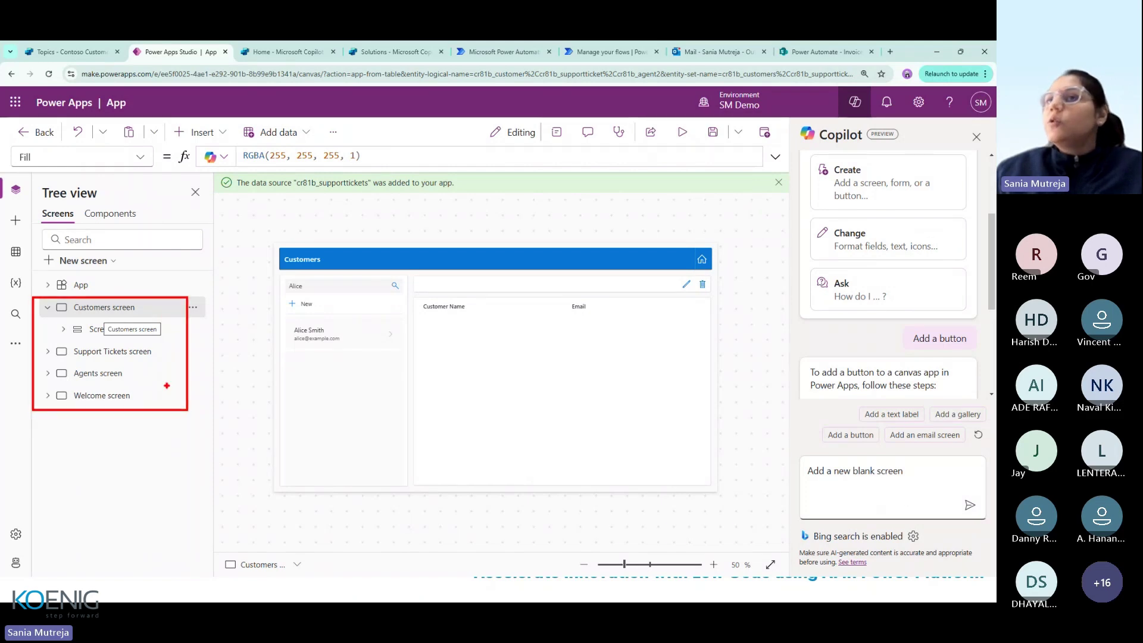
pyautogui.moveTo(135, 309); pyautogui.dragTo(162, 291)
pyautogui.moveTo(145, 356); pyautogui.dragTo(185, 342)
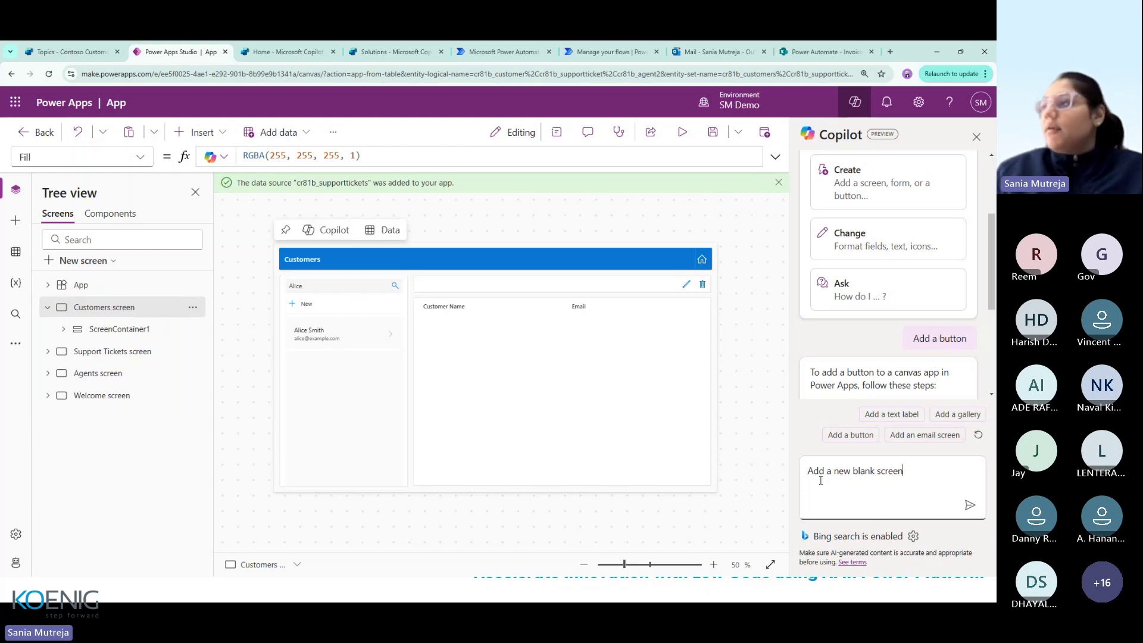
pyautogui.click(936, 471)
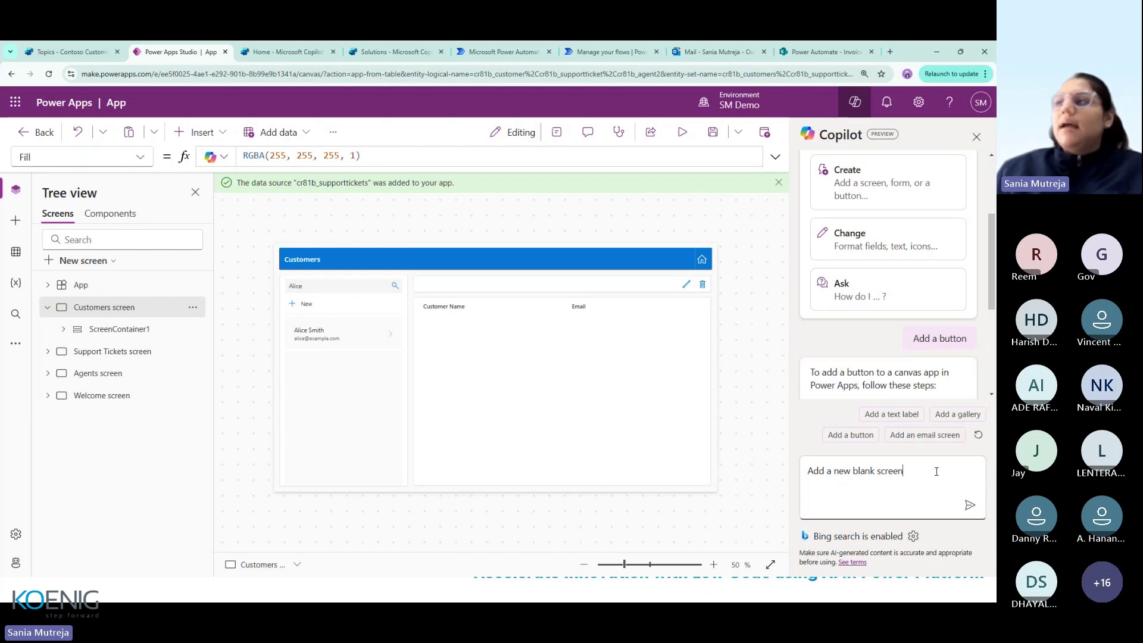
pyautogui.press('Return')
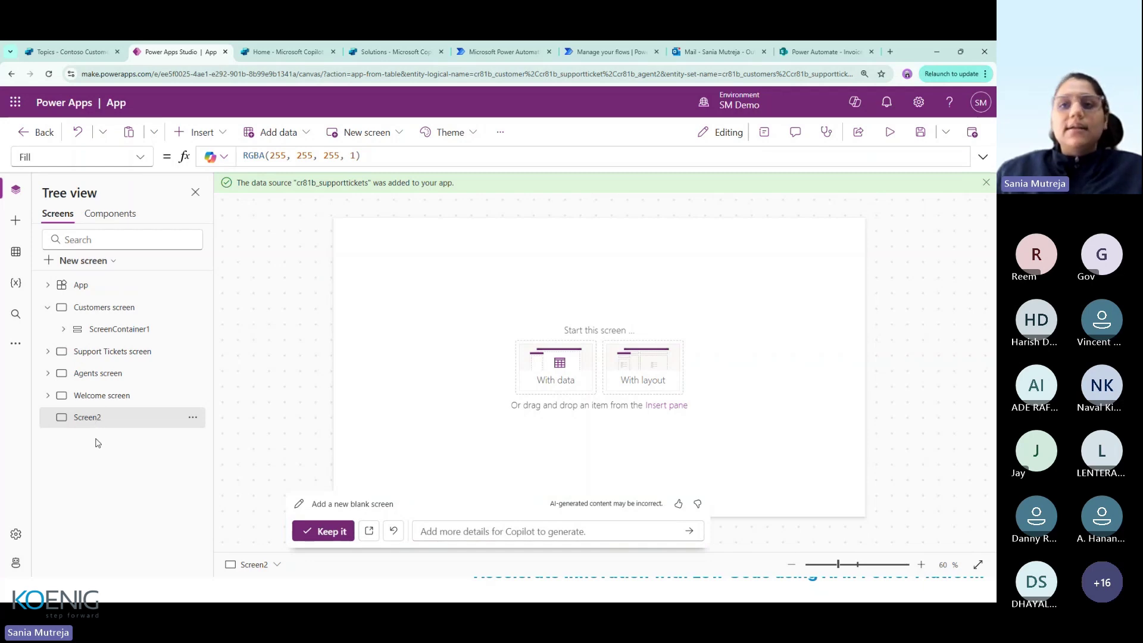
pyautogui.moveTo(48, 408); pyautogui.dragTo(141, 434)
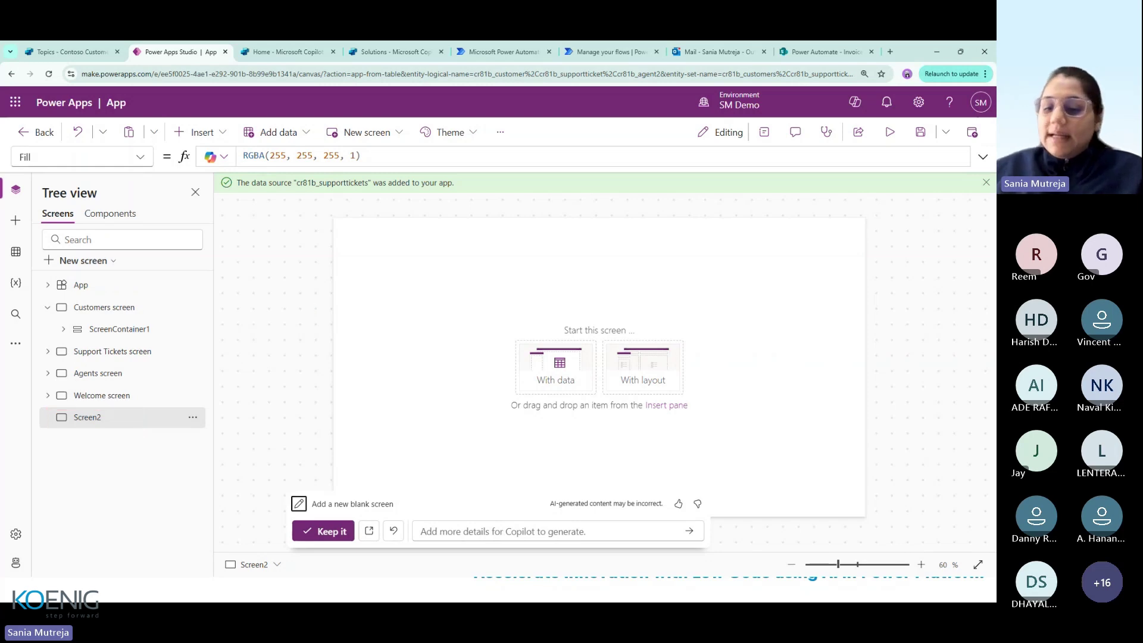
pyautogui.hotkey('alt', 'Tab')
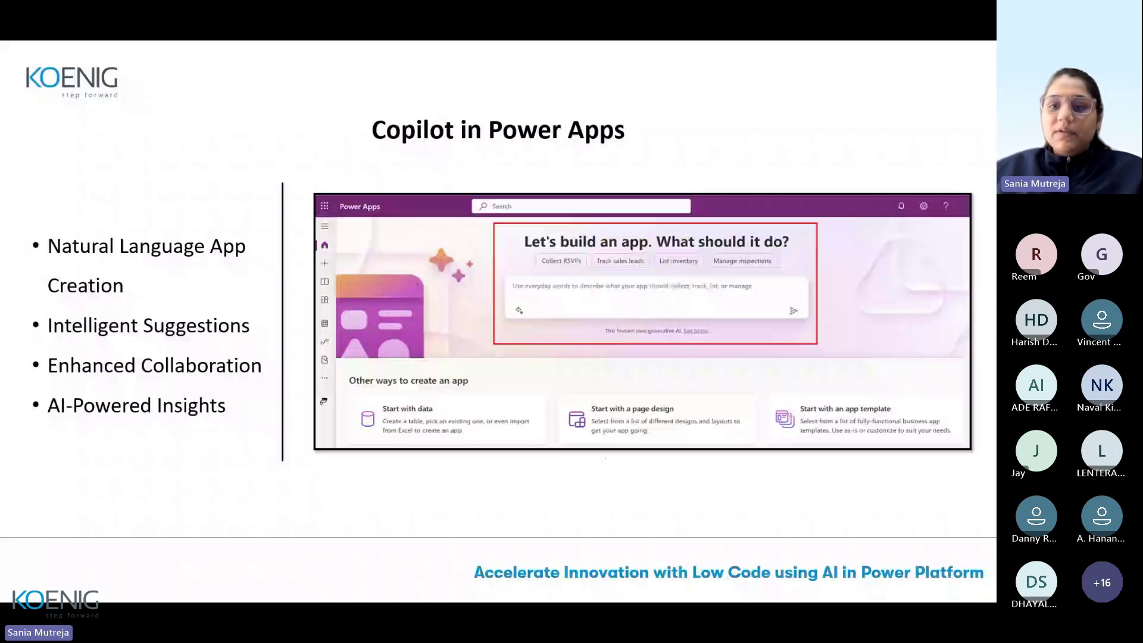
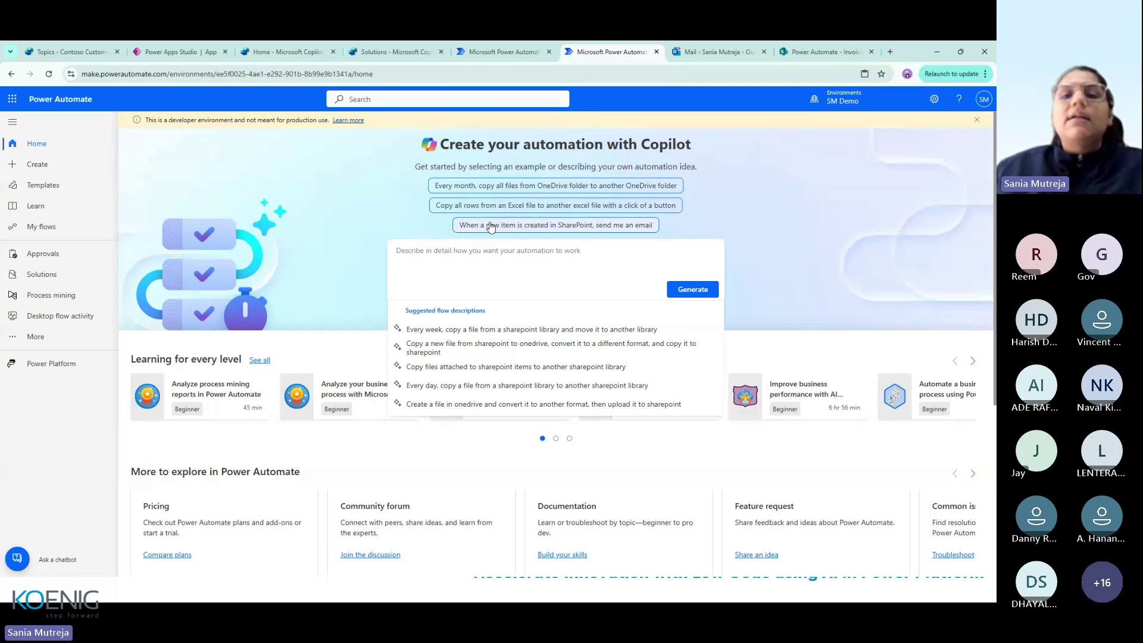
# In Power Automate, create a flow from the Copilot suggestion "When a new item is created in SharePoint, send me an email"
pyautogui.click(491, 226)
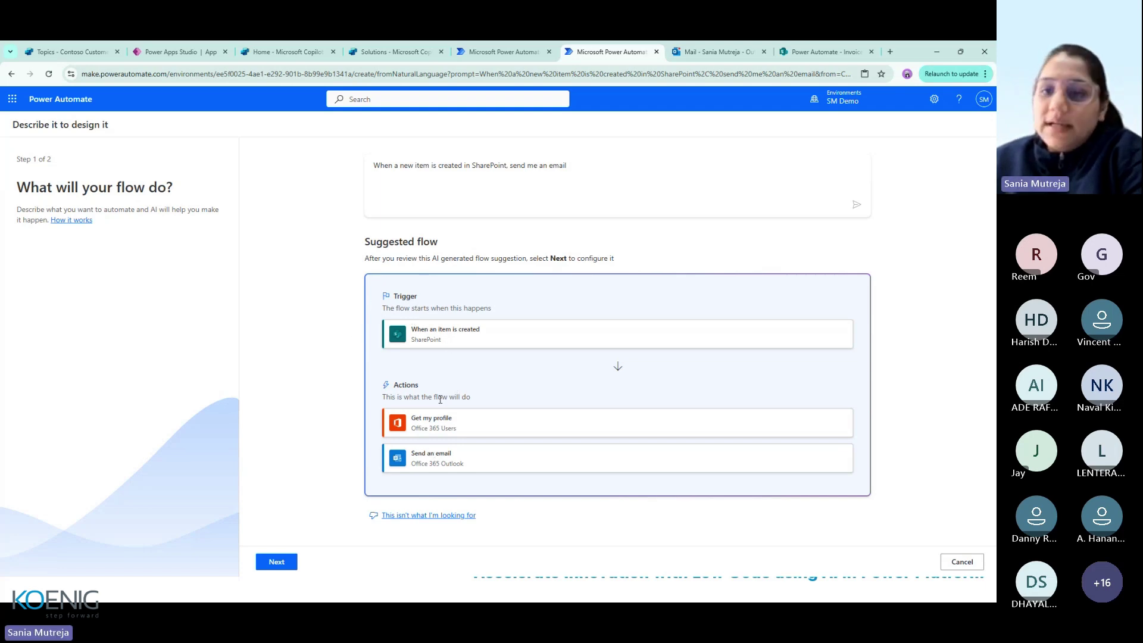
pyautogui.click(289, 567)
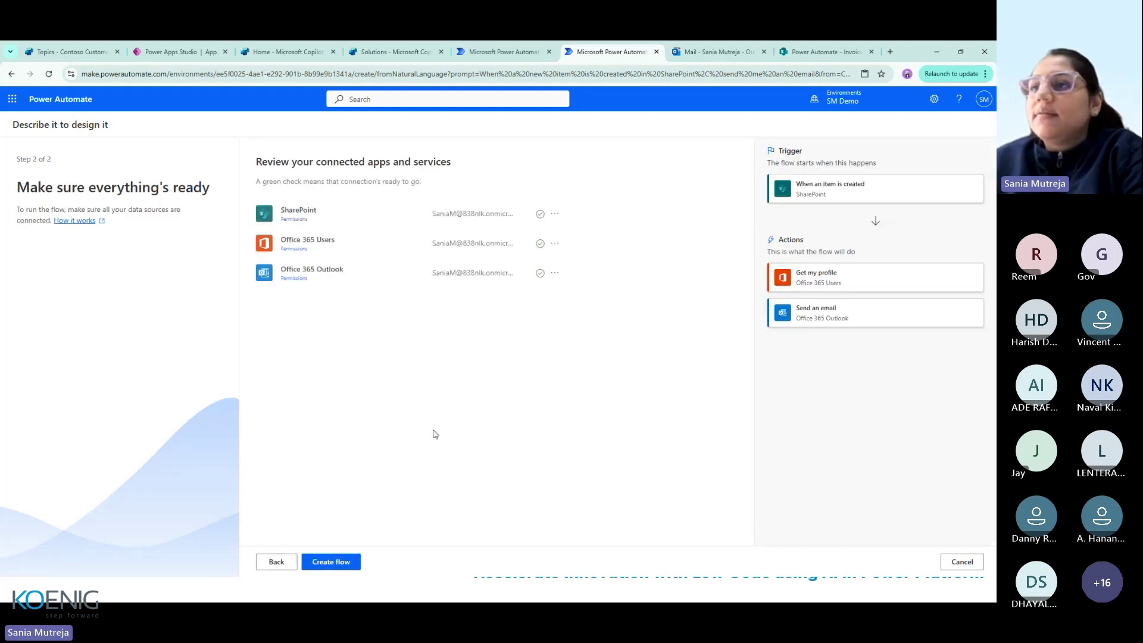
pyautogui.press('Return')
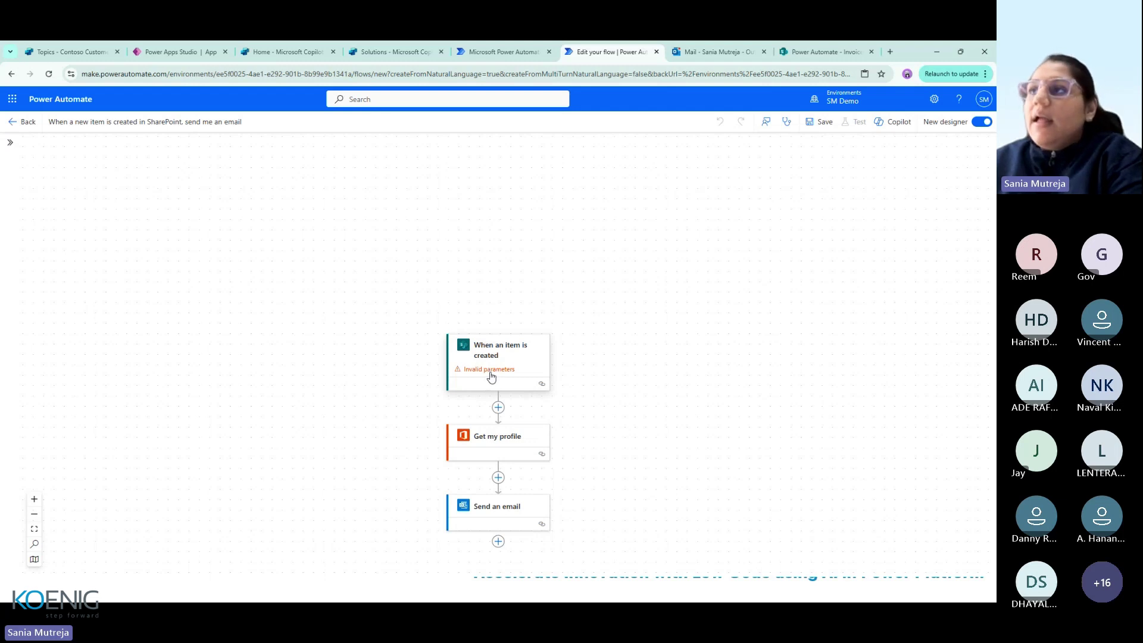
# Show Copilot beside the flow, and set the "When an item is created" trigger to the Communication site and the Weather list
pyautogui.scroll(-1, 488, 363)
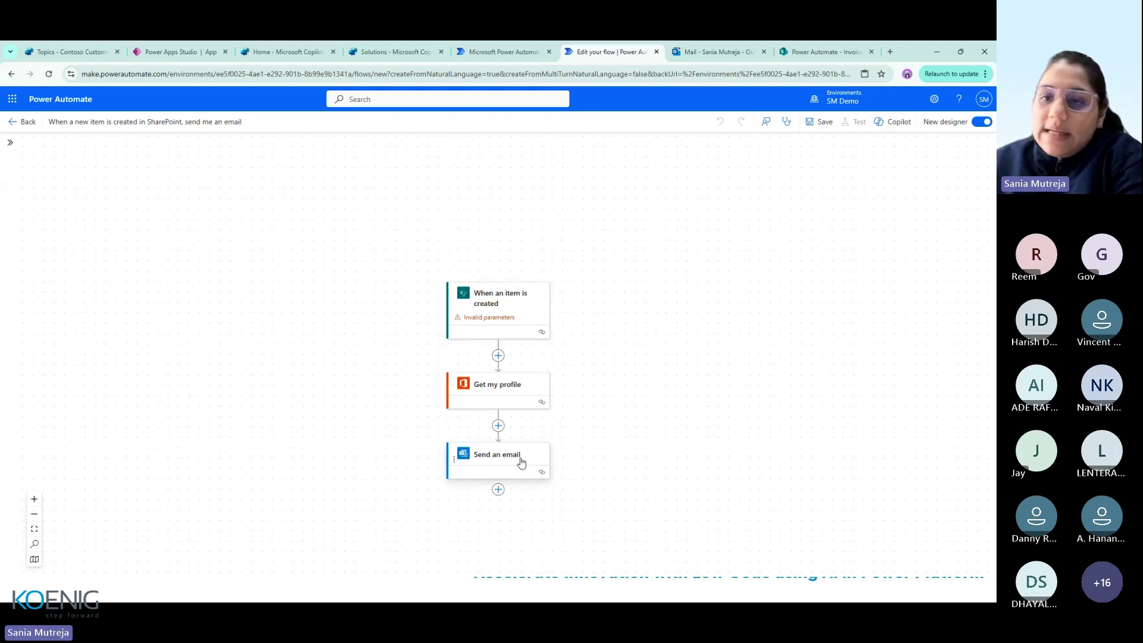
pyautogui.click(483, 309)
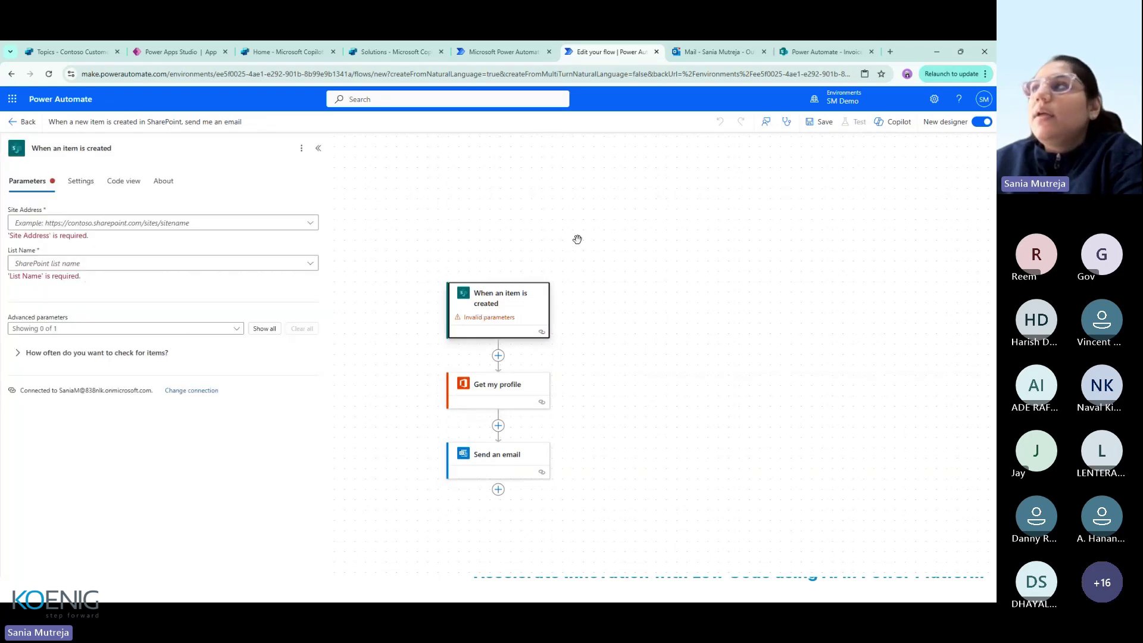
pyautogui.click(891, 124)
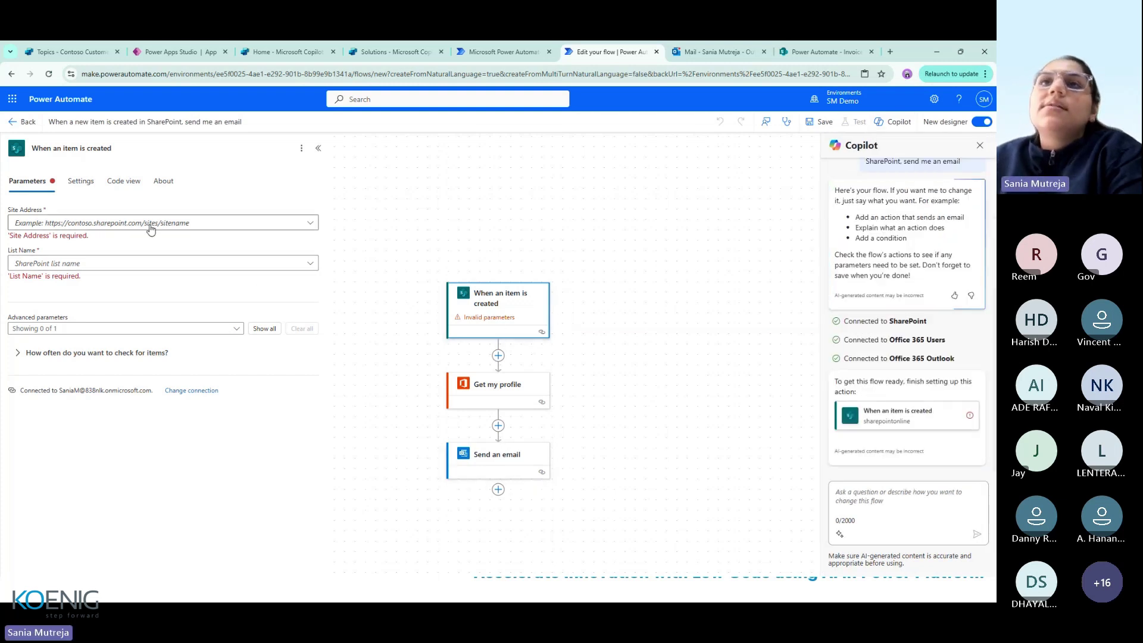
pyautogui.click(269, 224)
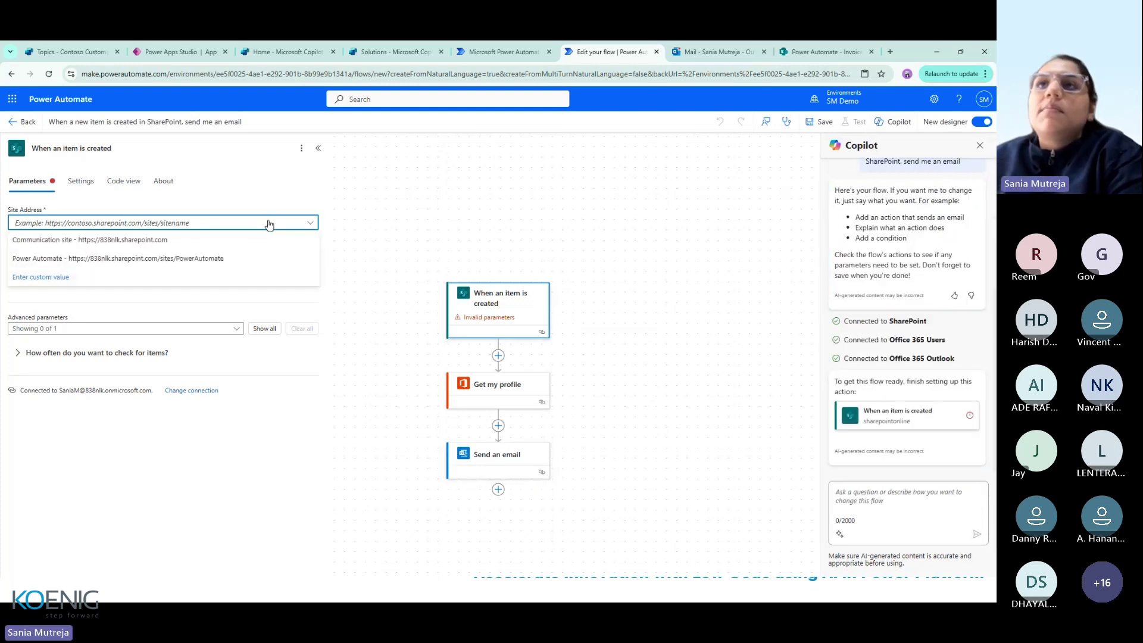
pyautogui.click(173, 240)
pyautogui.click(184, 255)
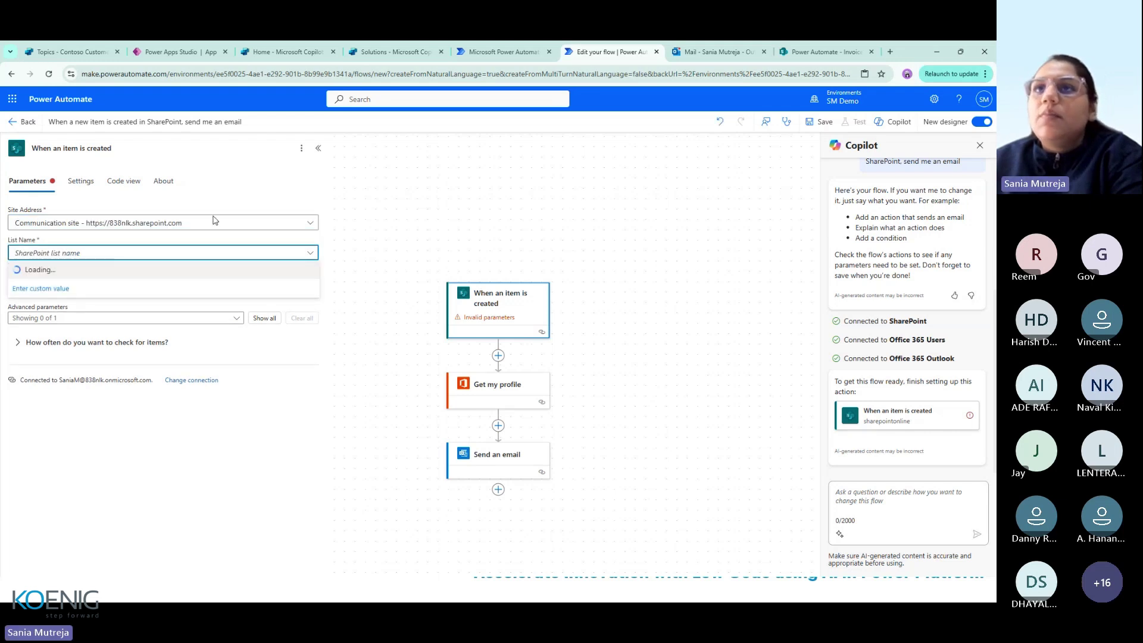
pyautogui.write('Weather')
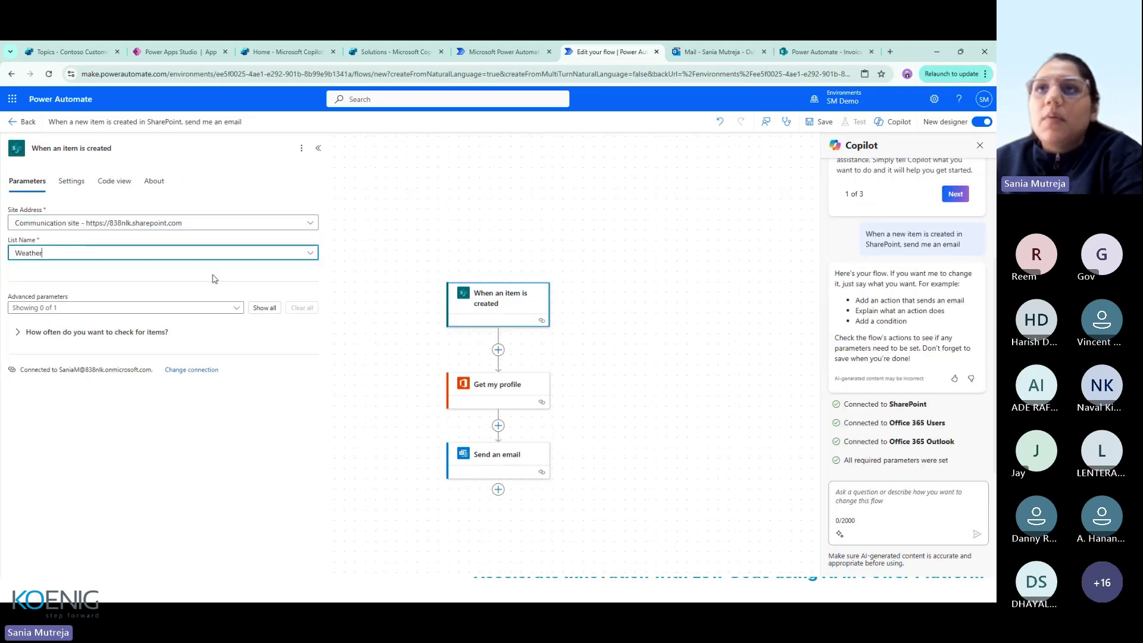
# Review the parameters of the "Get my profile" and "Send an email" actions in the flow
pyautogui.click(541, 377)
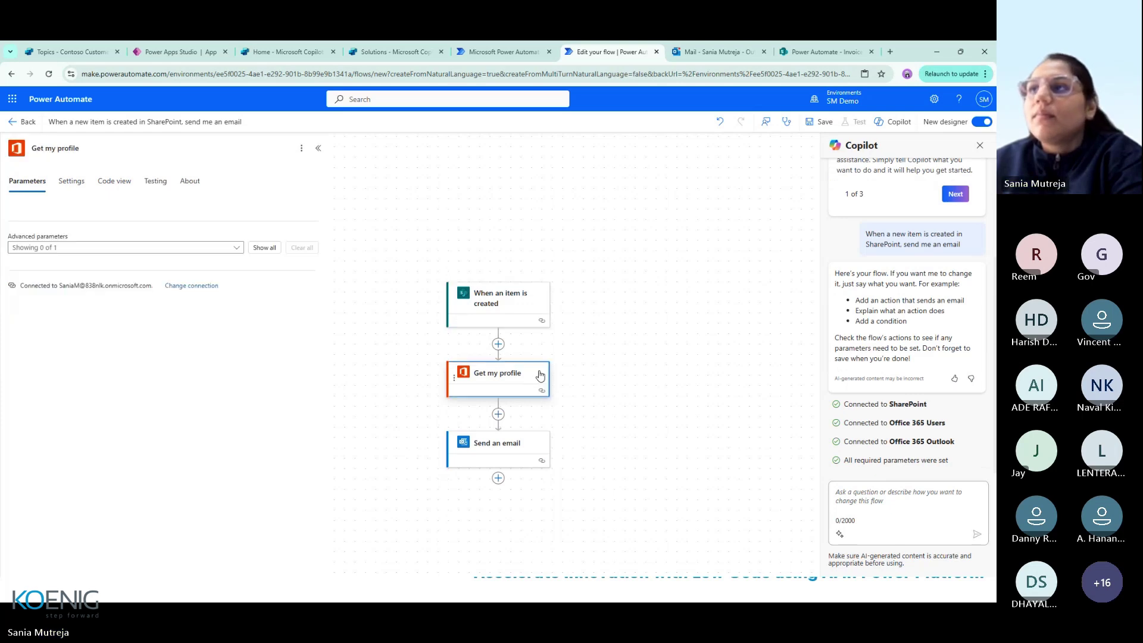
pyautogui.click(520, 465)
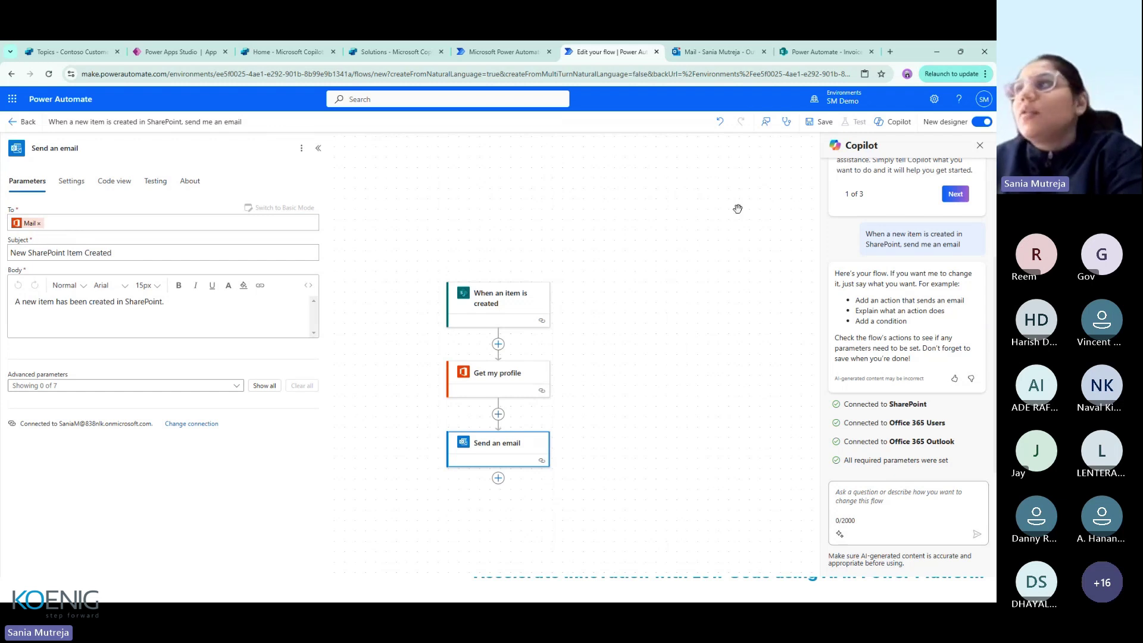
# Save the SharePoint email flow and dismiss the notification above the designer
pyautogui.hotkey('ctrl', 's')
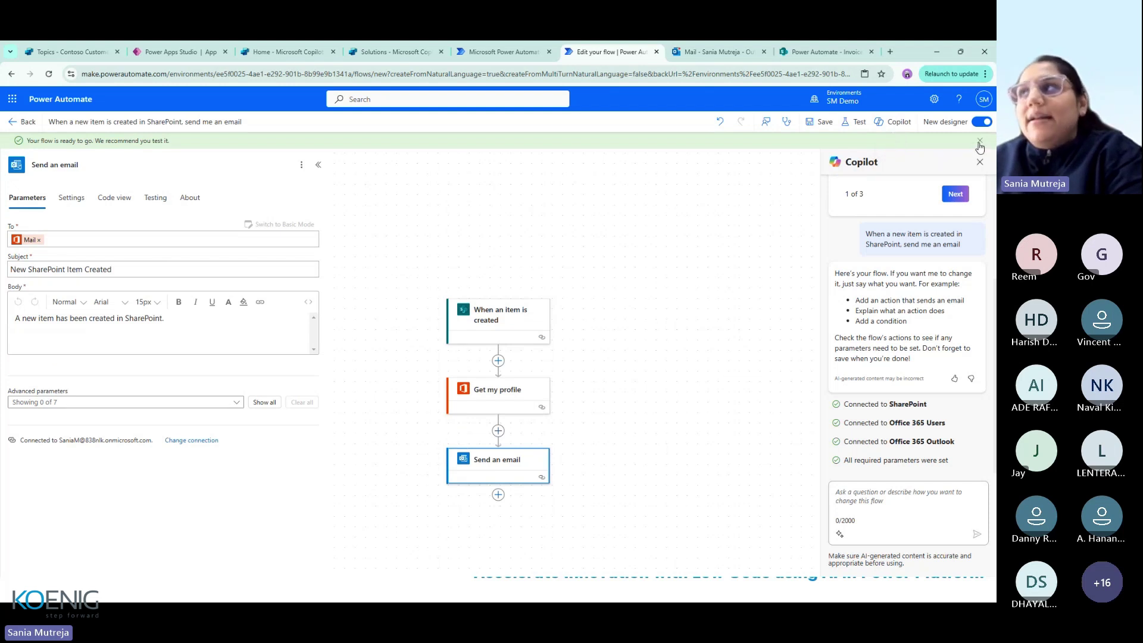
pyautogui.click(979, 143)
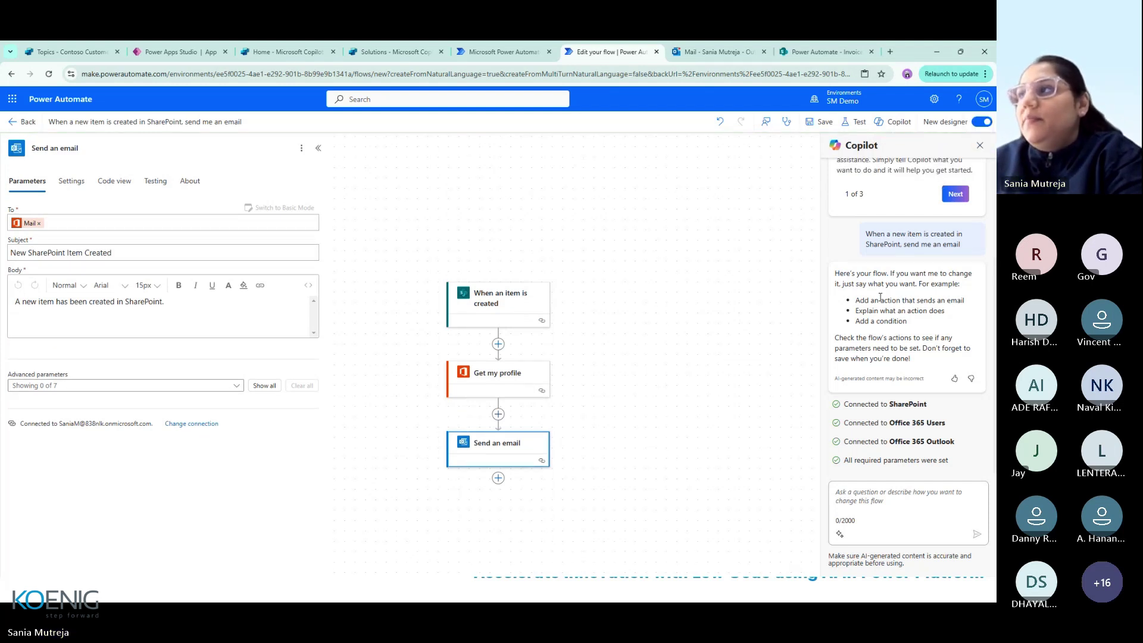
# Review Copilot's example requests for changing the flow: adding an email action, explaining an action, and adding a condition
pyautogui.scroll(3, 880, 298)
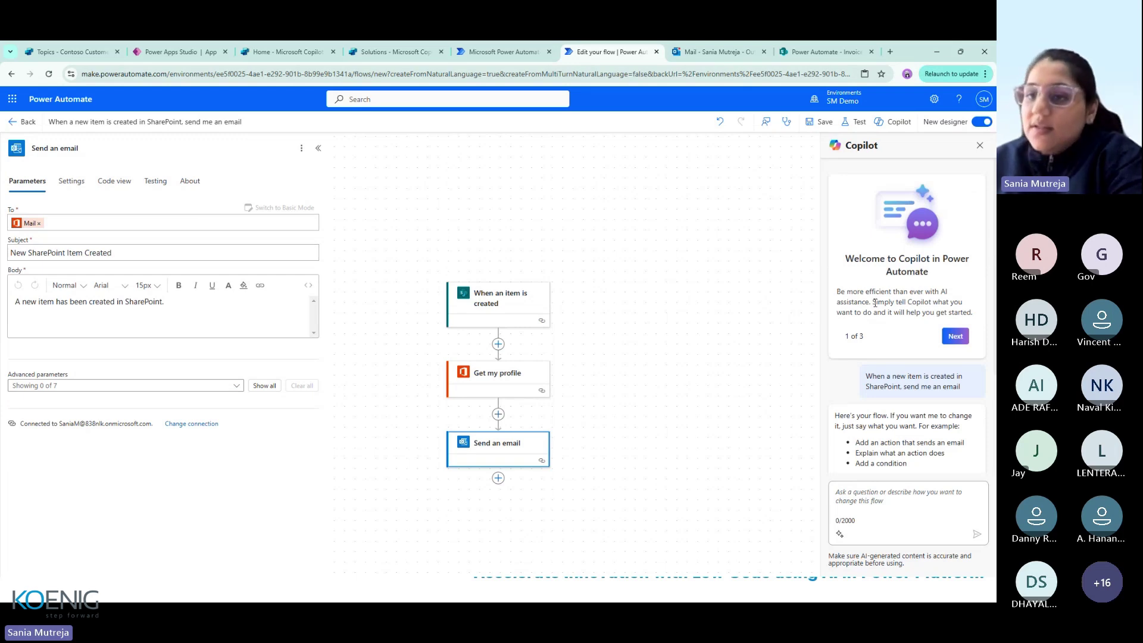
pyautogui.moveTo(848, 145); pyautogui.dragTo(893, 145)
pyautogui.scroll(-3, 926, 304)
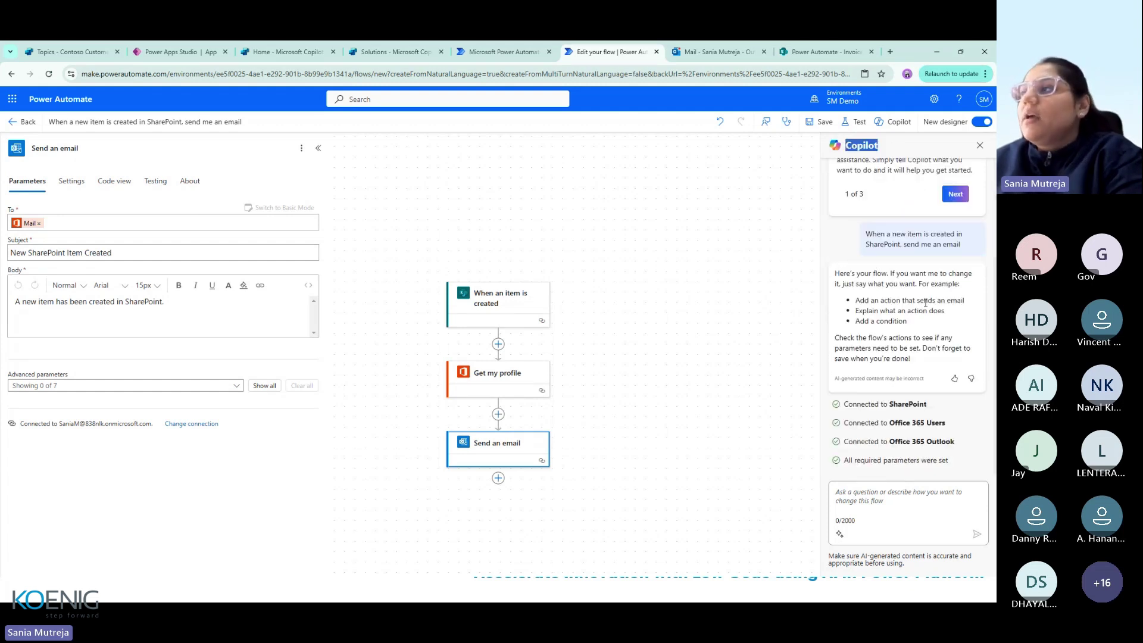
pyautogui.click(903, 498)
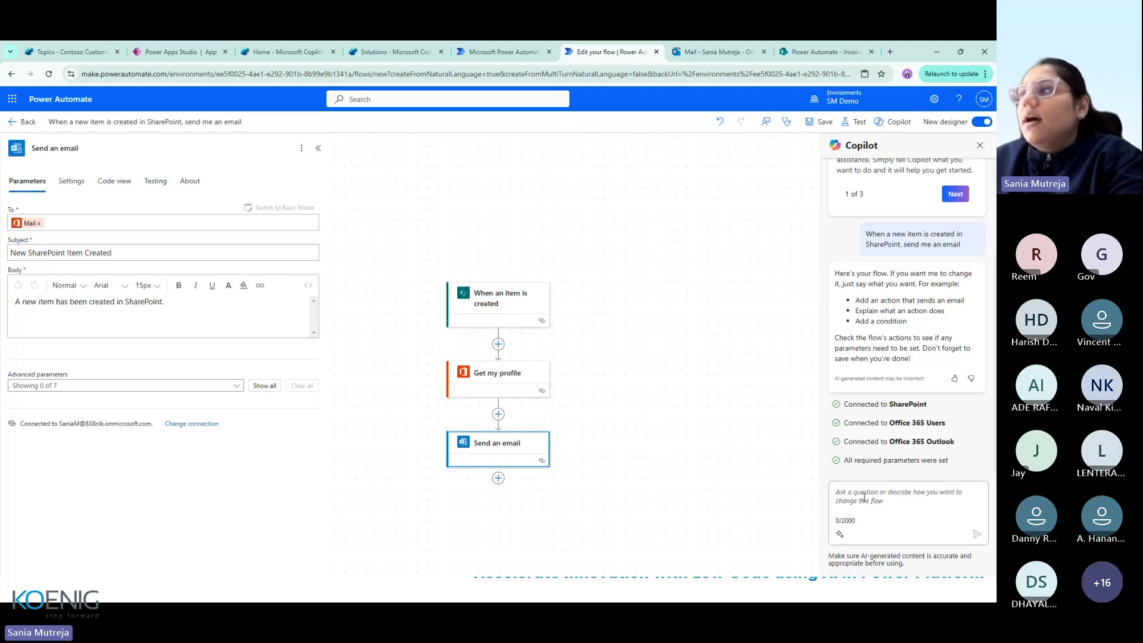
pyautogui.moveTo(856, 300); pyautogui.dragTo(957, 297)
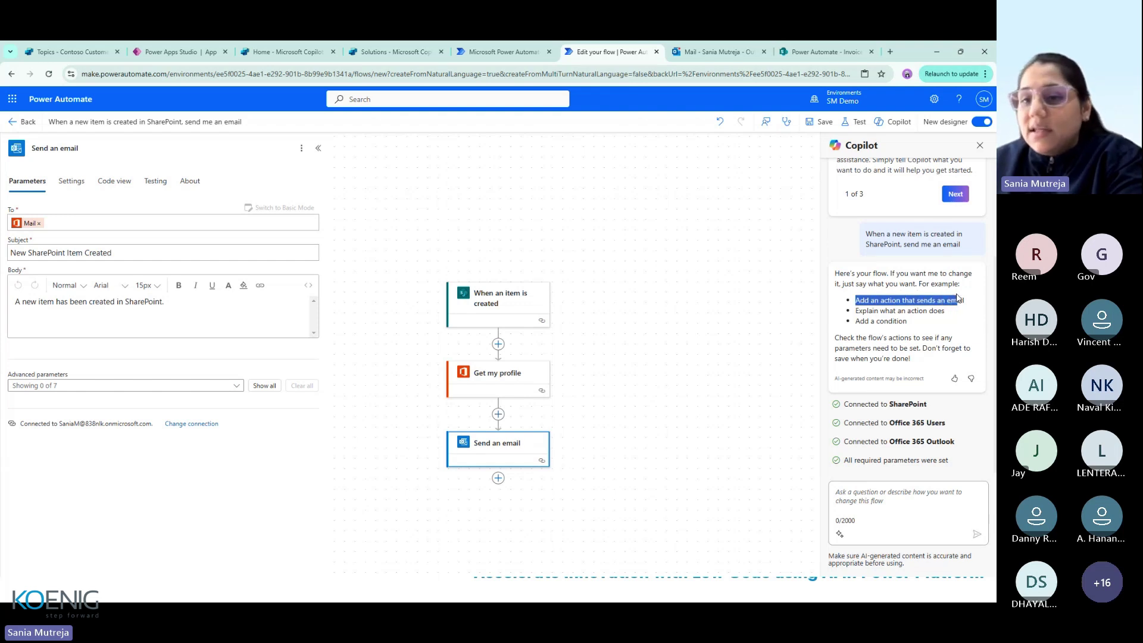
pyautogui.moveTo(855, 311); pyautogui.dragTo(943, 310)
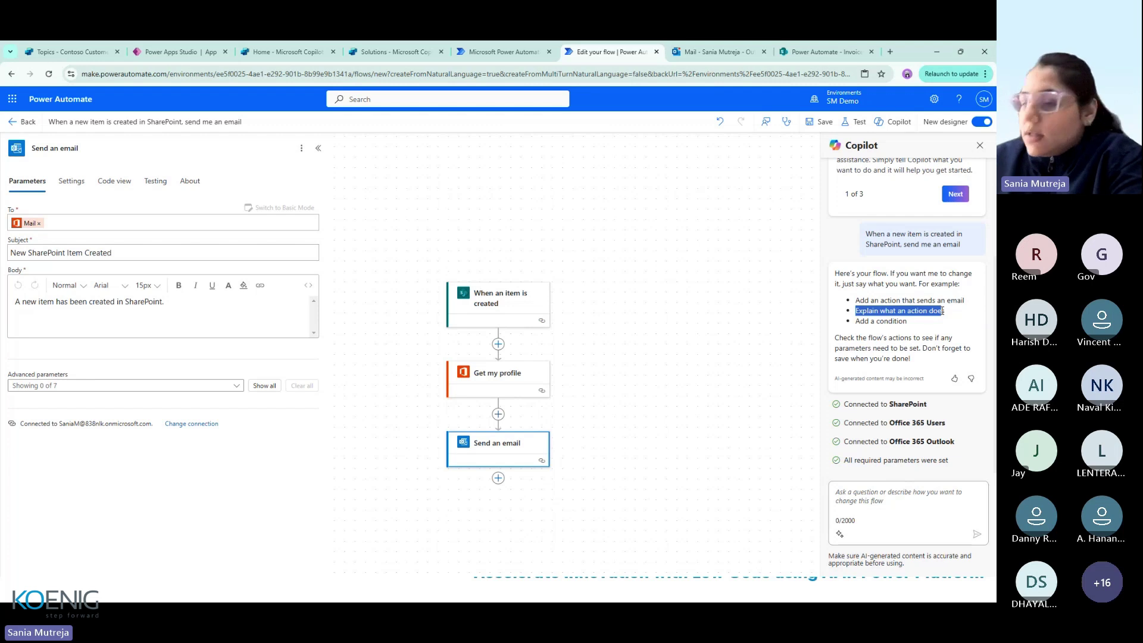
pyautogui.moveTo(907, 322); pyautogui.dragTo(855, 322)
# Ask Copilot "Explain what Send an email does" and read through its explanation
pyautogui.click(854, 498)
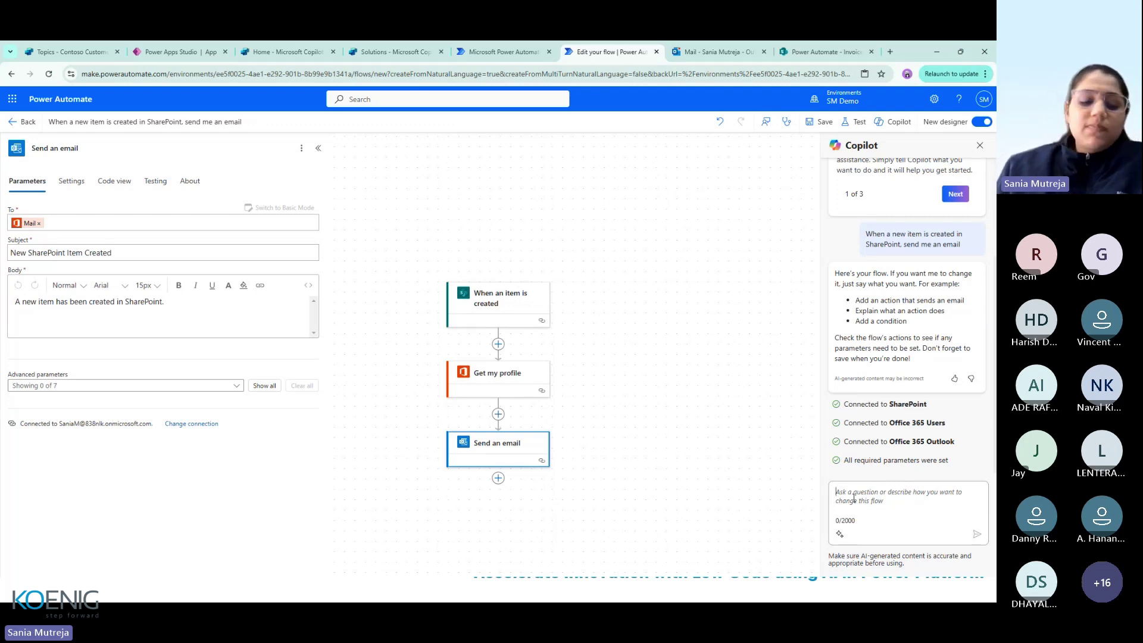
pyautogui.write('A')
pyautogui.press('BackSpace')
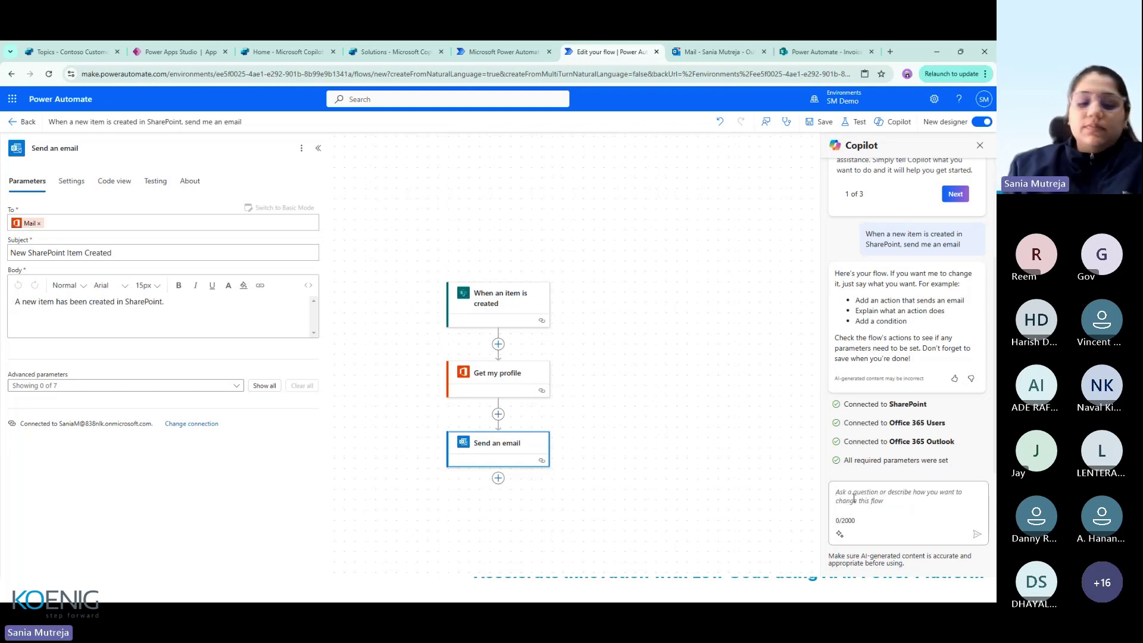
pyautogui.write('ex')
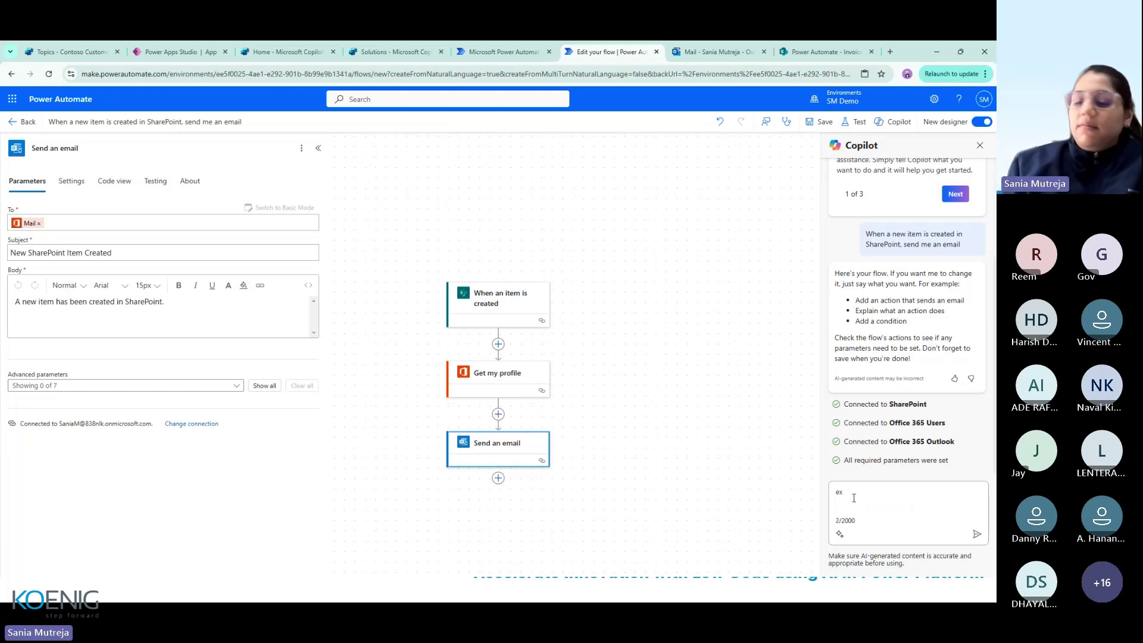
pyautogui.press('BackSpace')
pyautogui.write('Explain ')
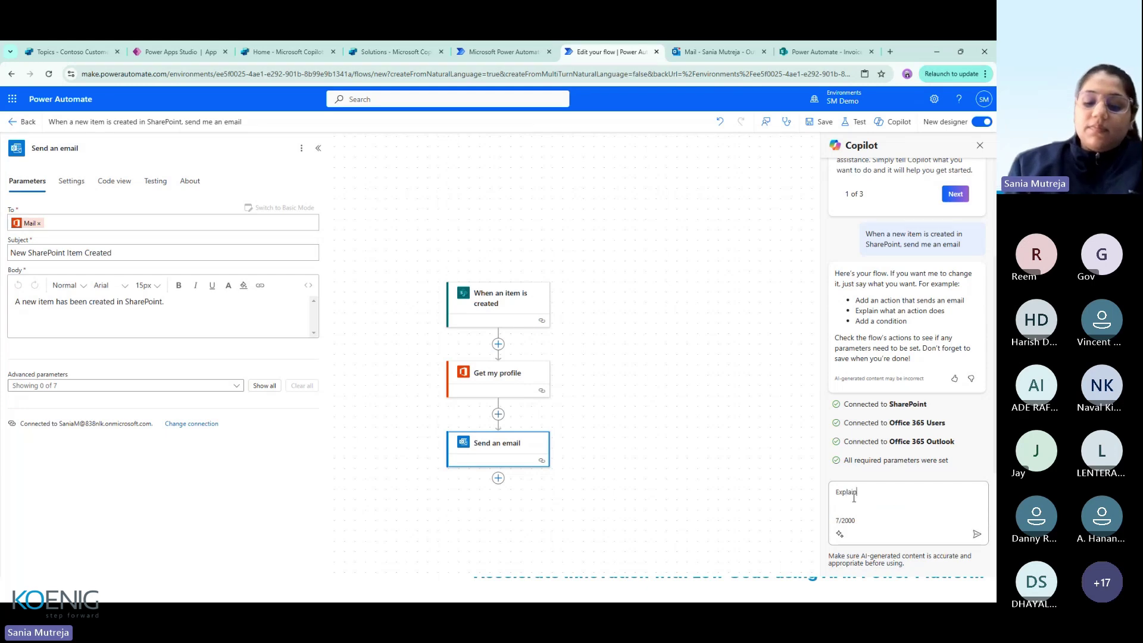
pyautogui.write('what')
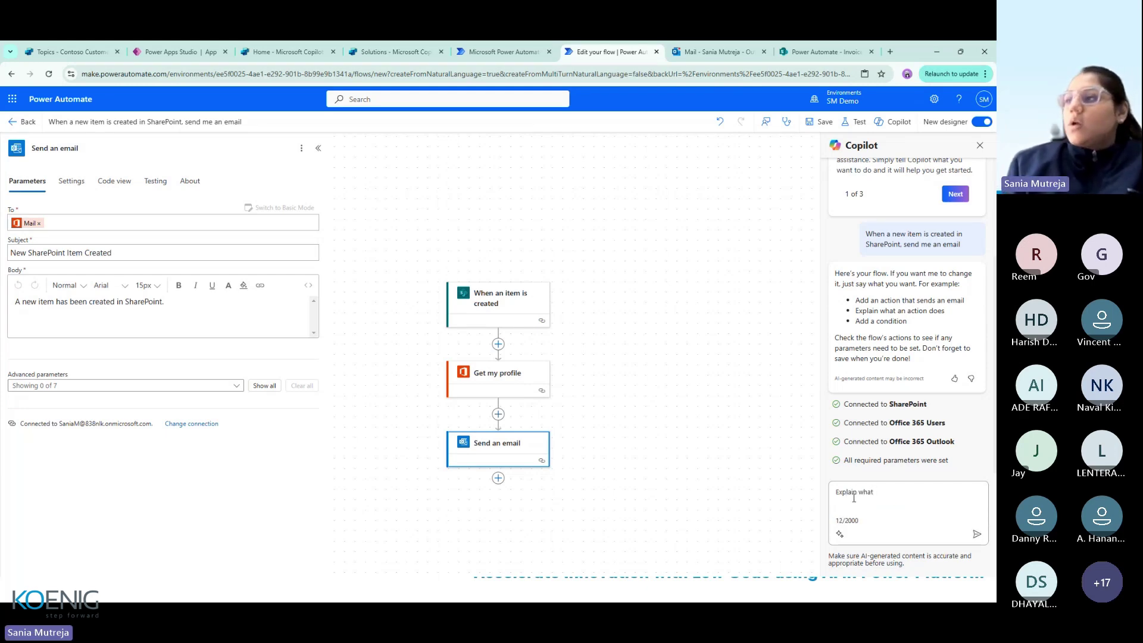
pyautogui.write(' Send ')
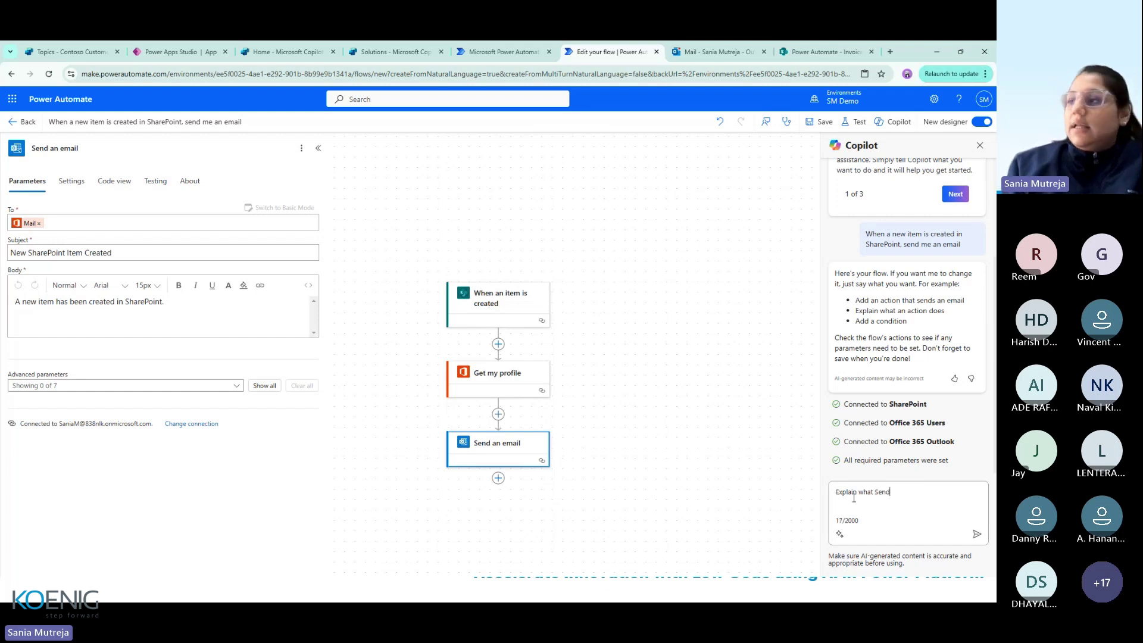
pyautogui.write('an emai')
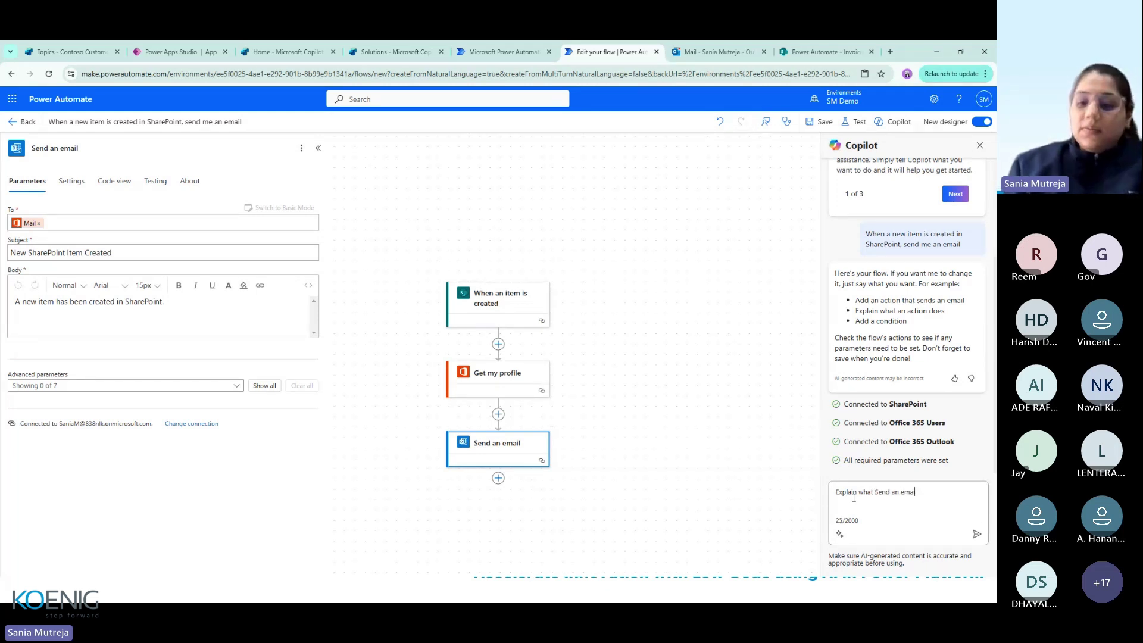
pyautogui.write('l does')
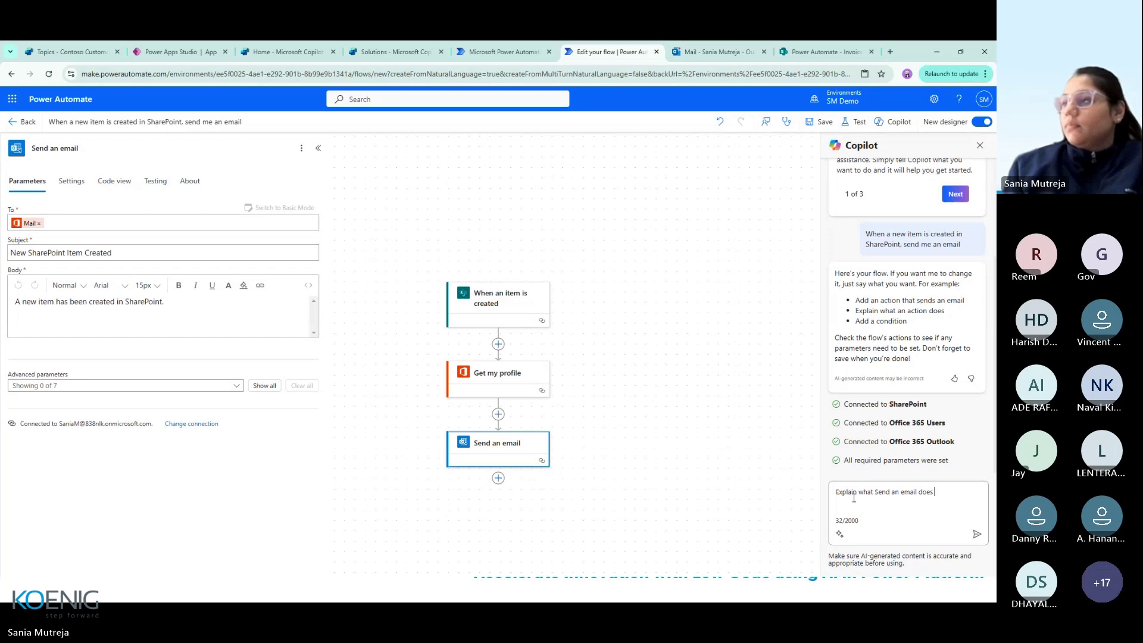
pyautogui.press('Return')
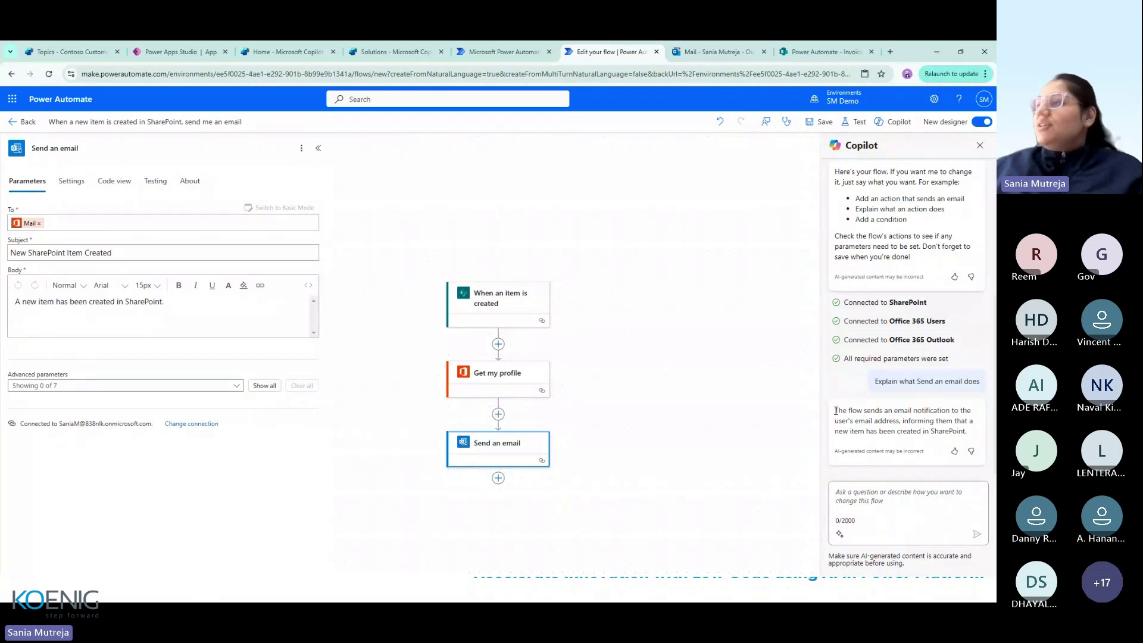
pyautogui.moveTo(836, 411); pyautogui.dragTo(980, 428)
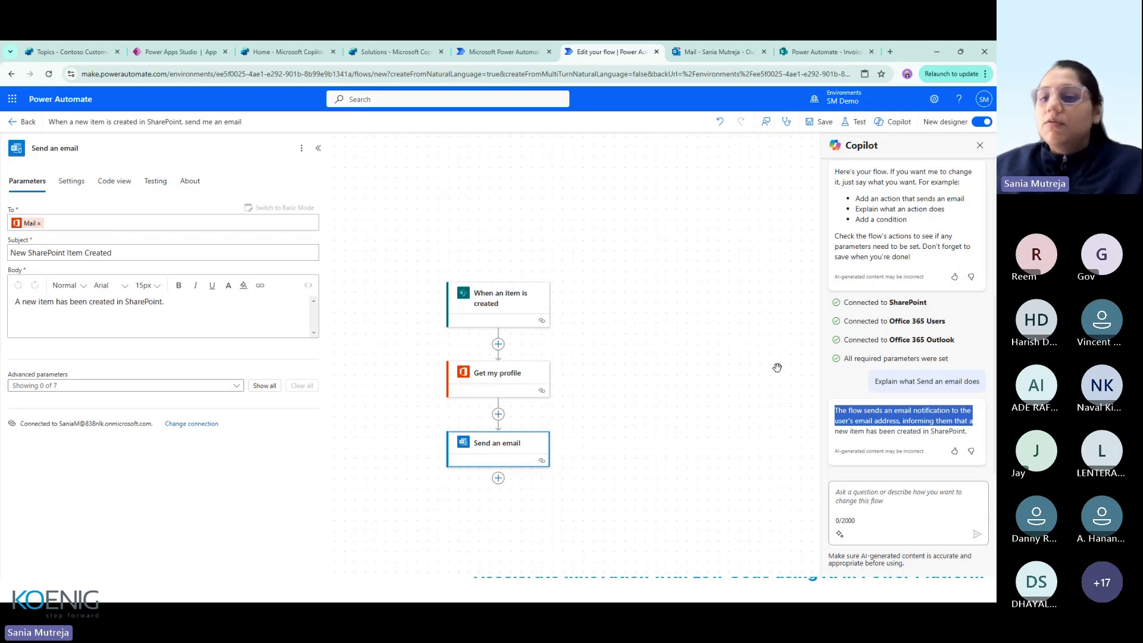
# Demonstrate hiding and reopening Copilot beside the flow, leaving it hidden
pyautogui.click(982, 146)
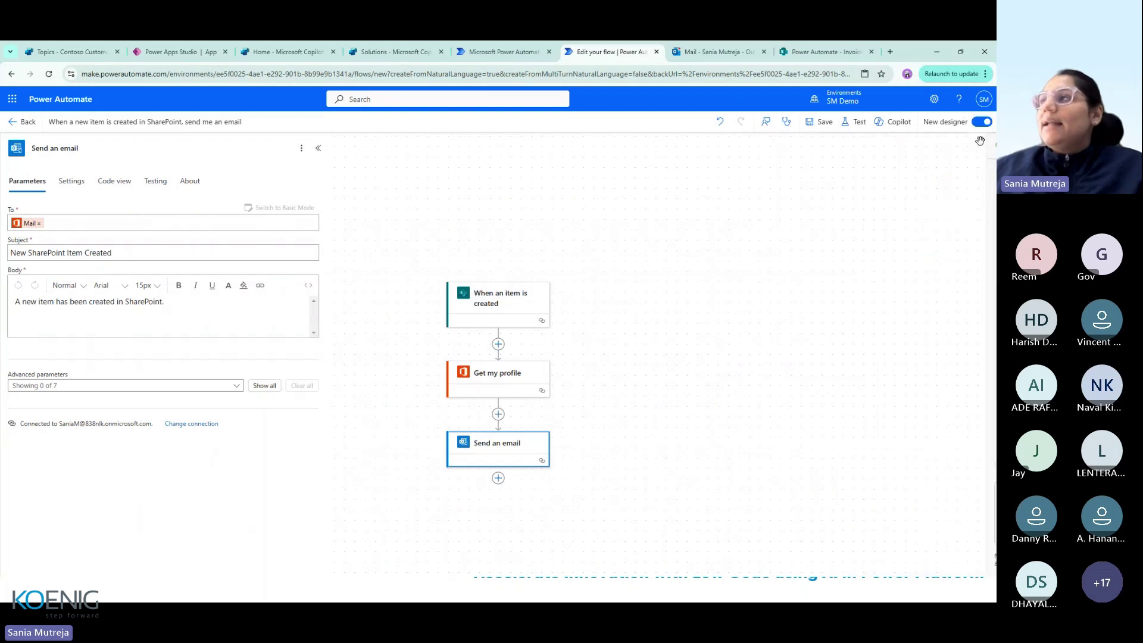
pyautogui.click(899, 123)
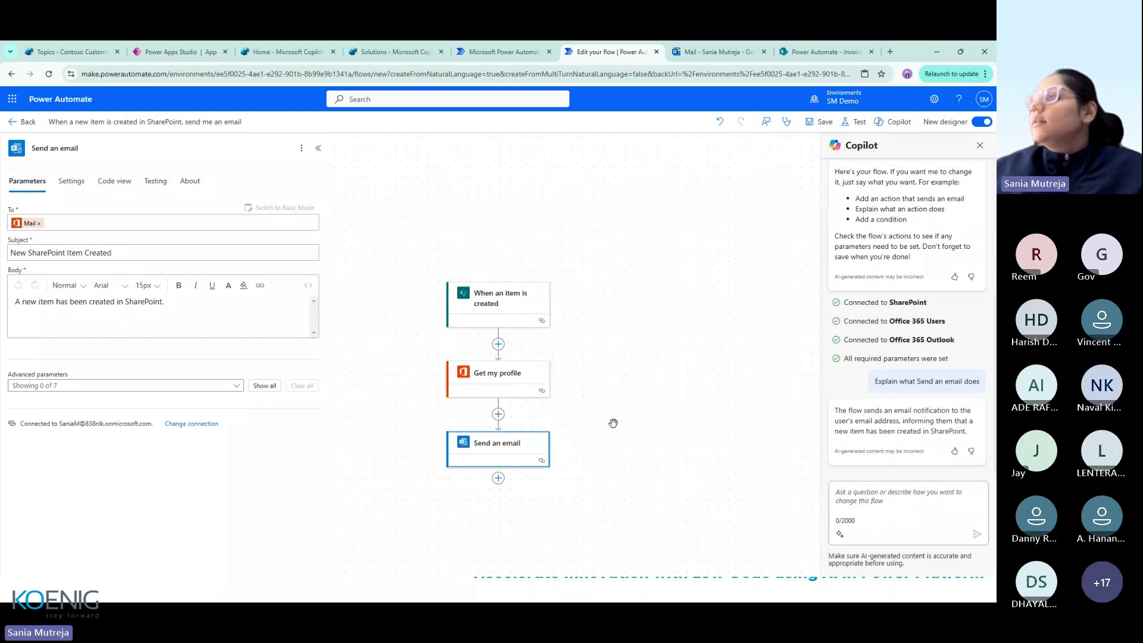
pyautogui.click(980, 147)
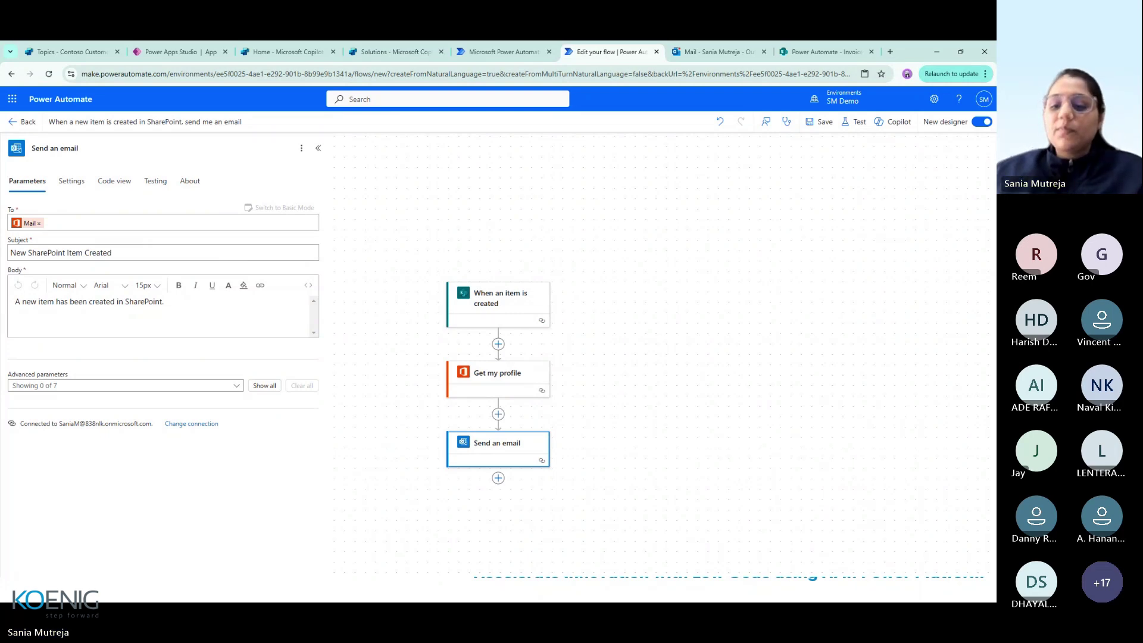
# Switch to the presentation and advance to the "Copilot in Power Pages" slide
pyautogui.hotkey('alt', 'Tab')
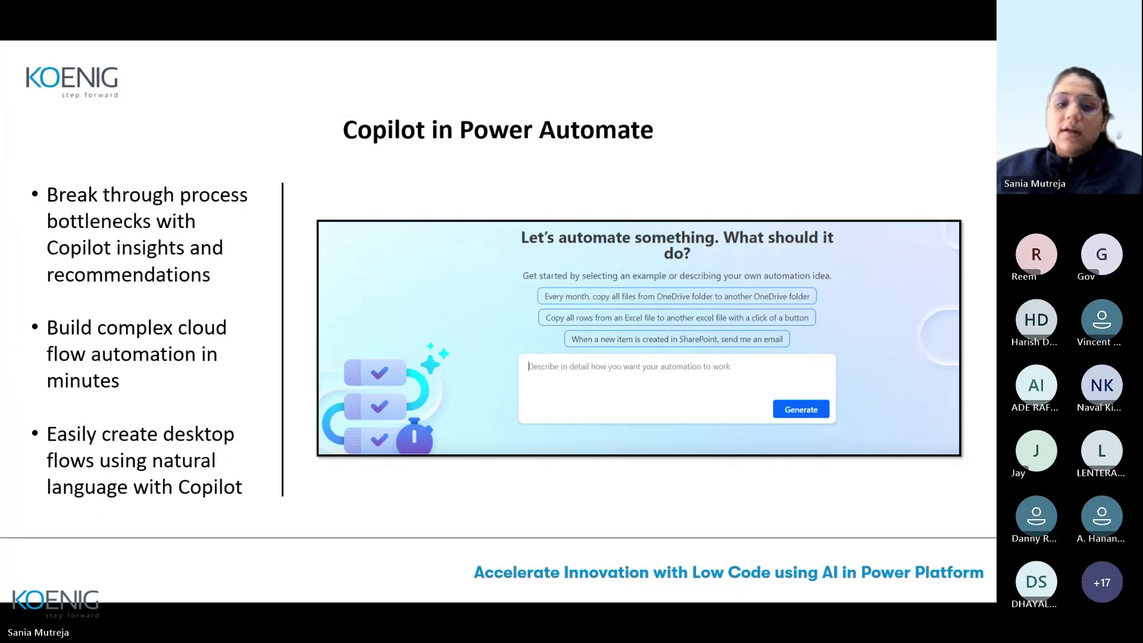
pyautogui.press('Right')
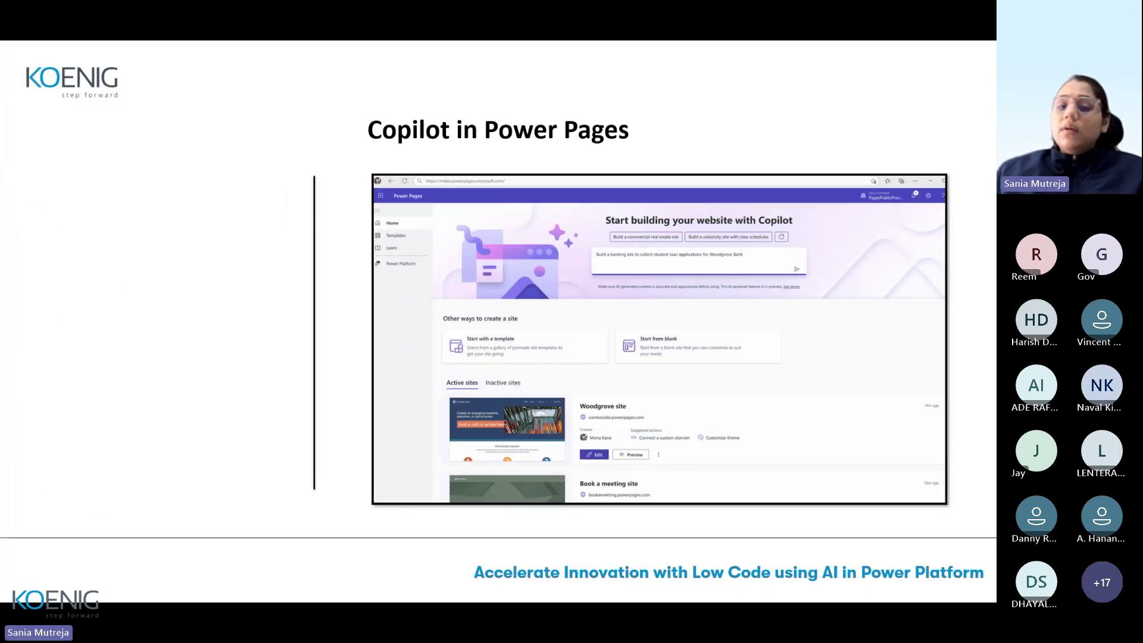
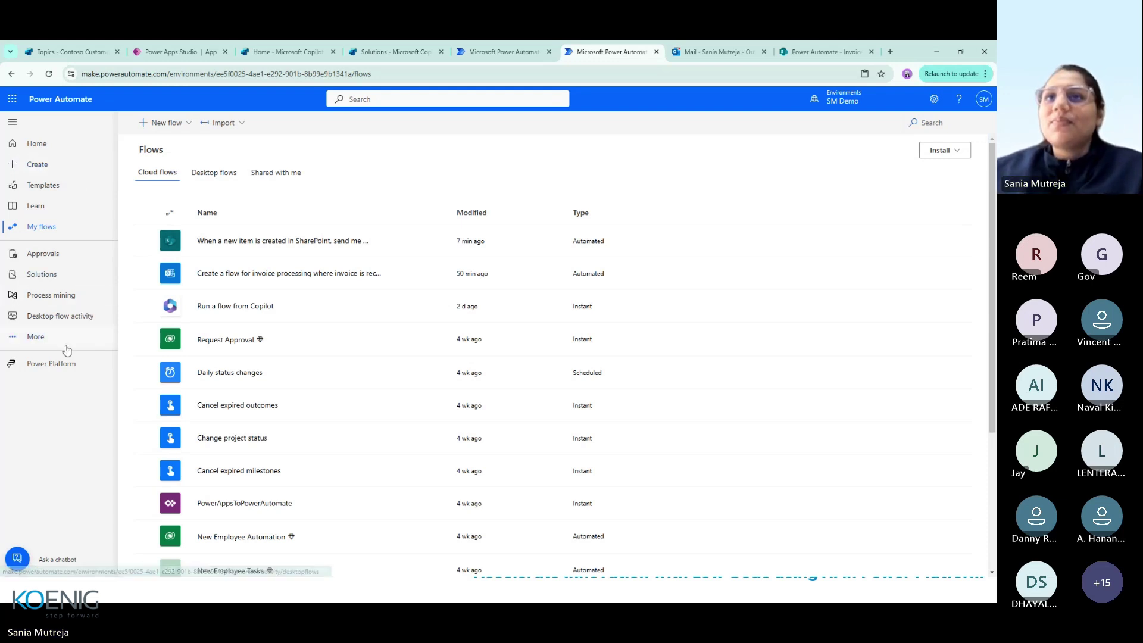
# Go to the Power Automate home page and start the Copilot flow description with "Create a workflow for processing invoice with AI builder"
pyautogui.click(25, 338)
pyautogui.click(265, 253)
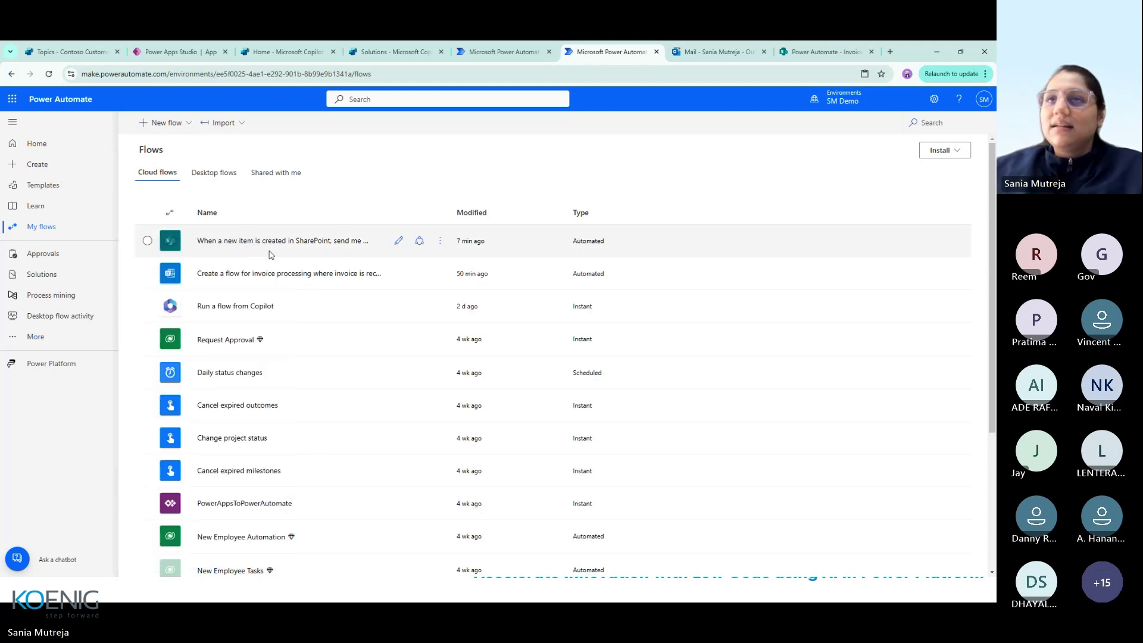
pyautogui.click(33, 146)
pyautogui.click(485, 247)
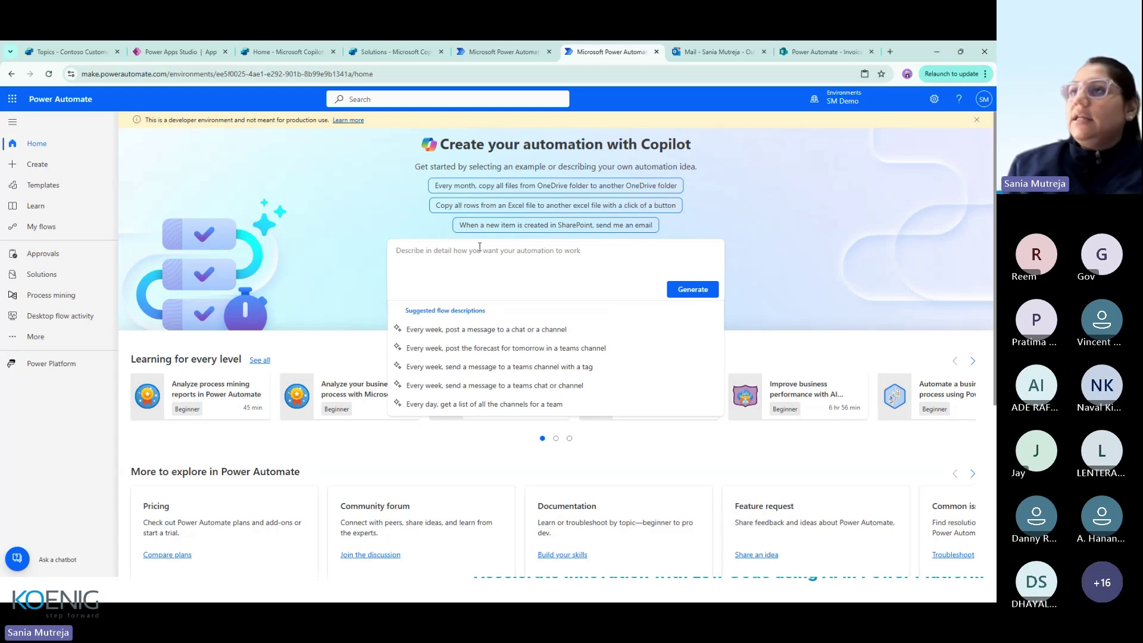
pyautogui.write('Create a')
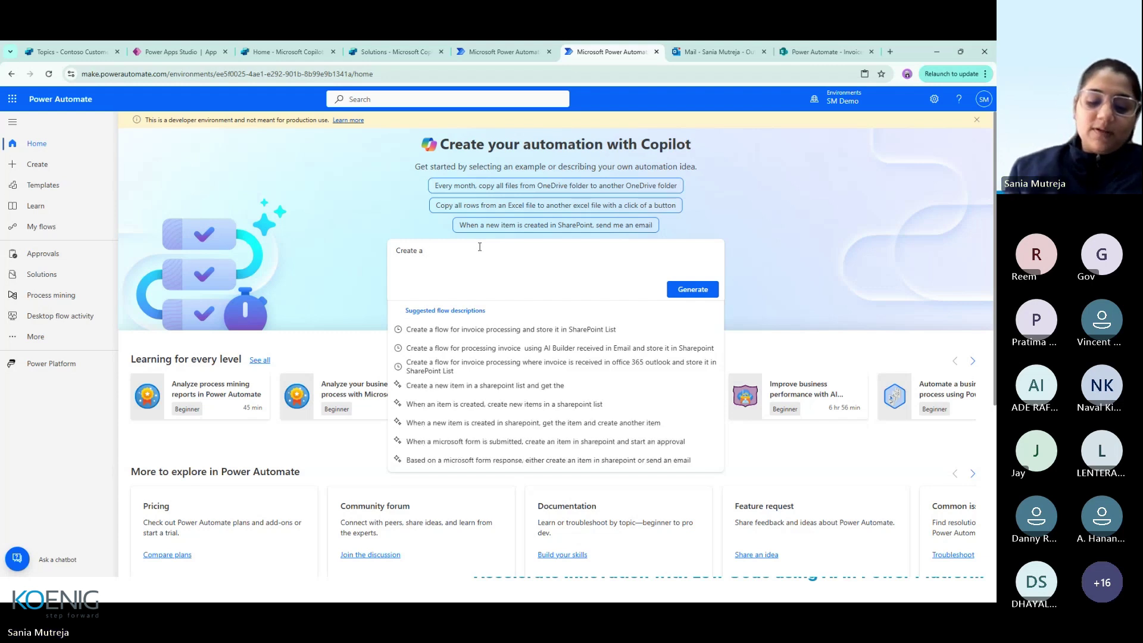
pyautogui.write(' workfl')
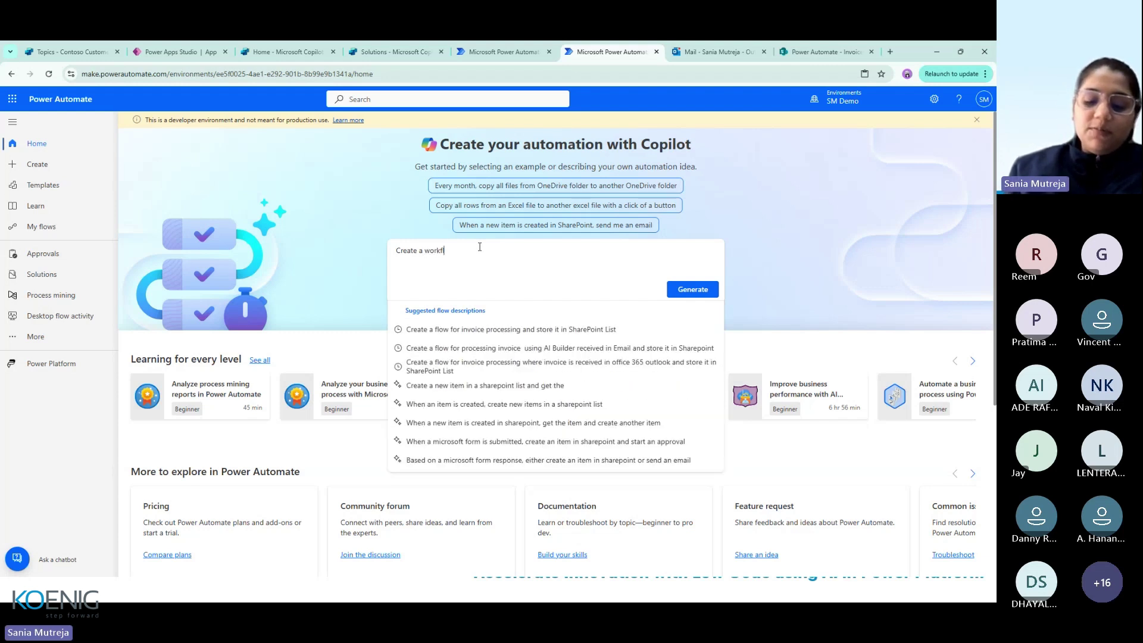
pyautogui.write('ow for ')
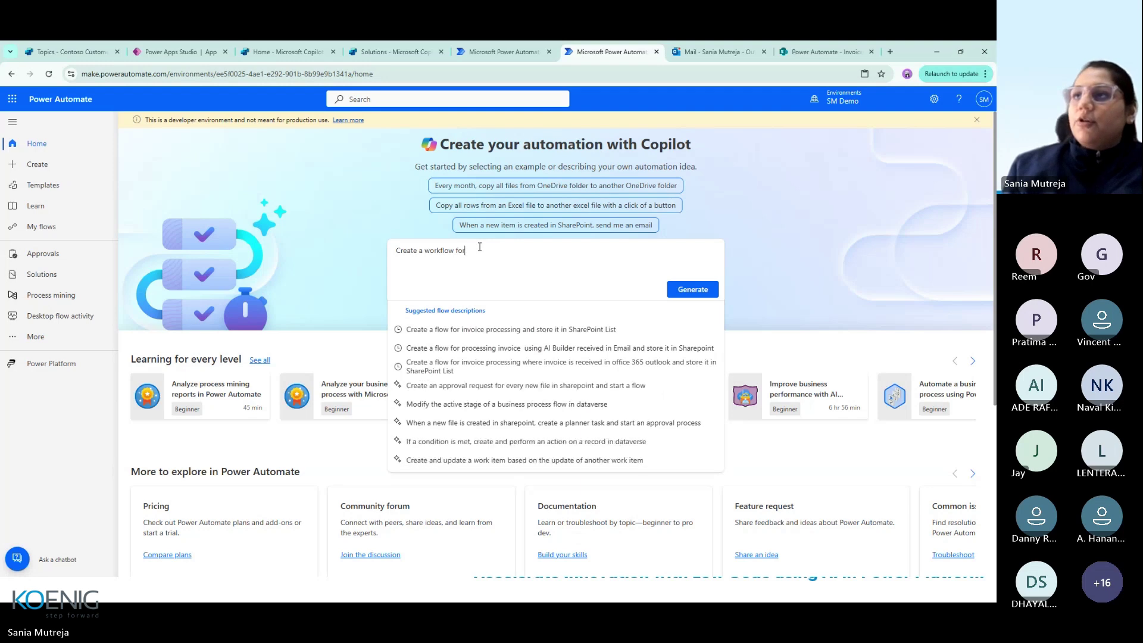
pyautogui.write('proce')
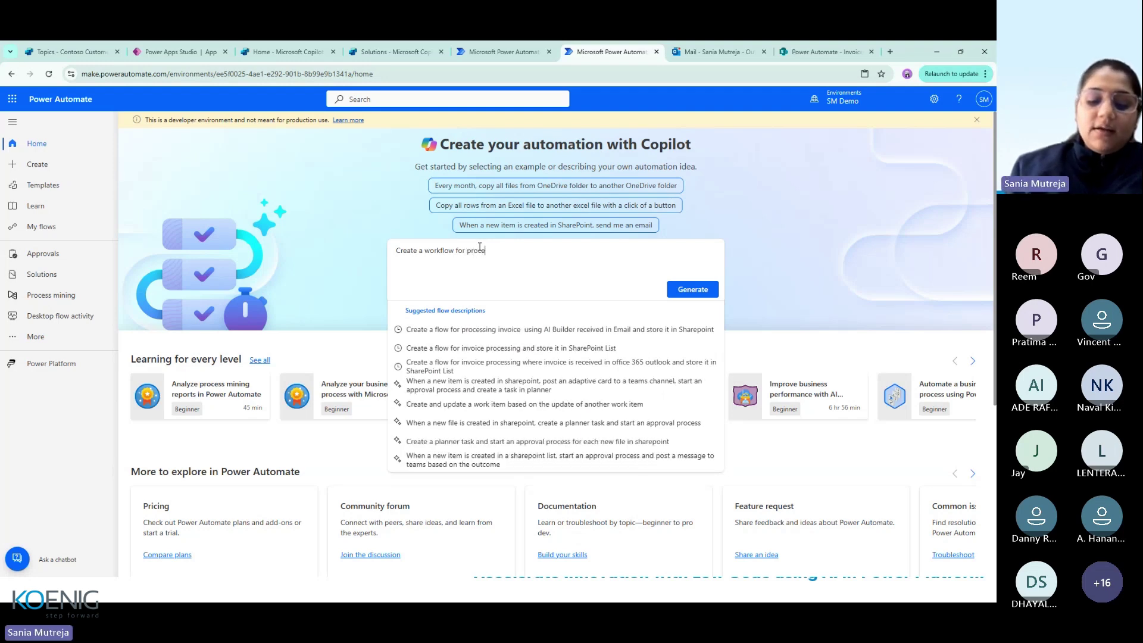
pyautogui.write('ssing invoice')
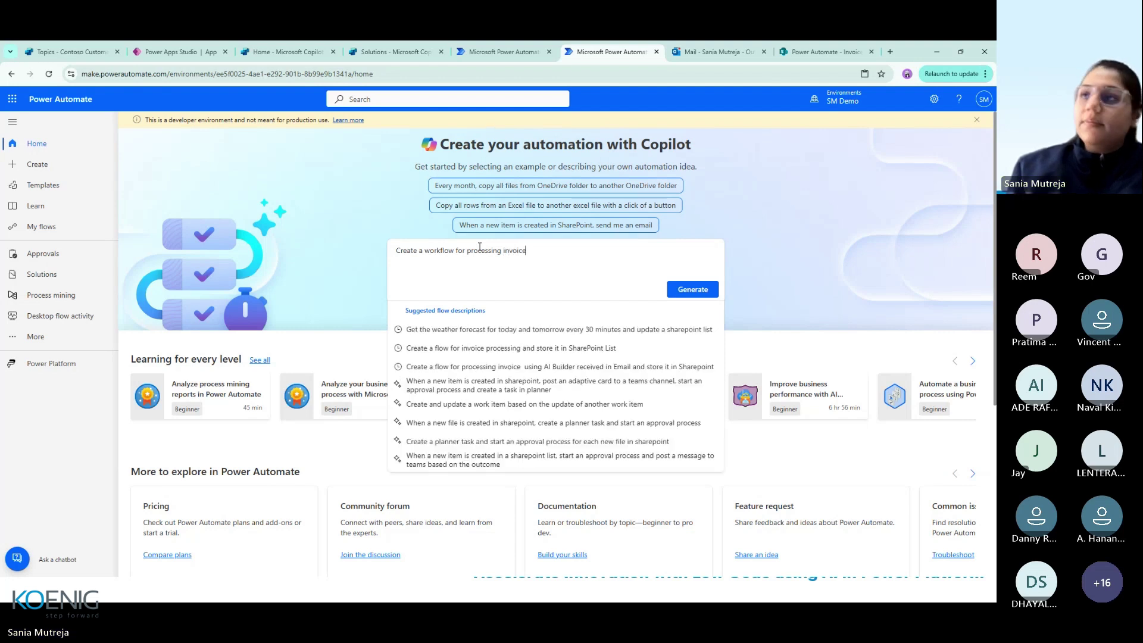
pyautogui.write(' w')
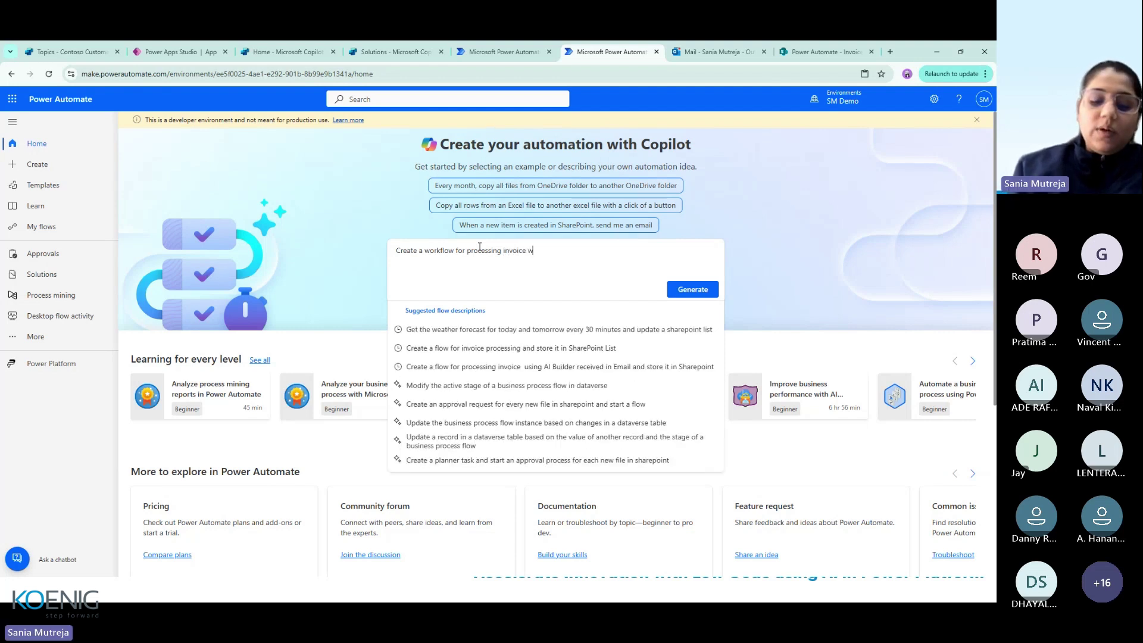
pyautogui.write('ith AI builder a')
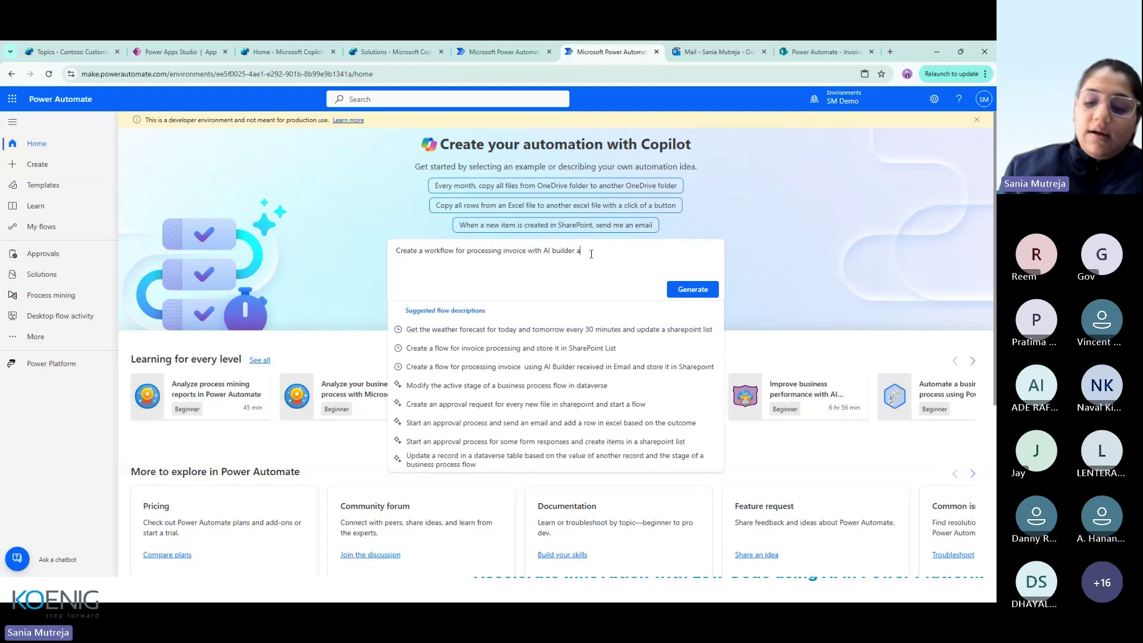
# Complete the description with "when invoice is received via email and save the attachment in SharePoint" and generate the suggested flow
pyautogui.press('BackSpace')
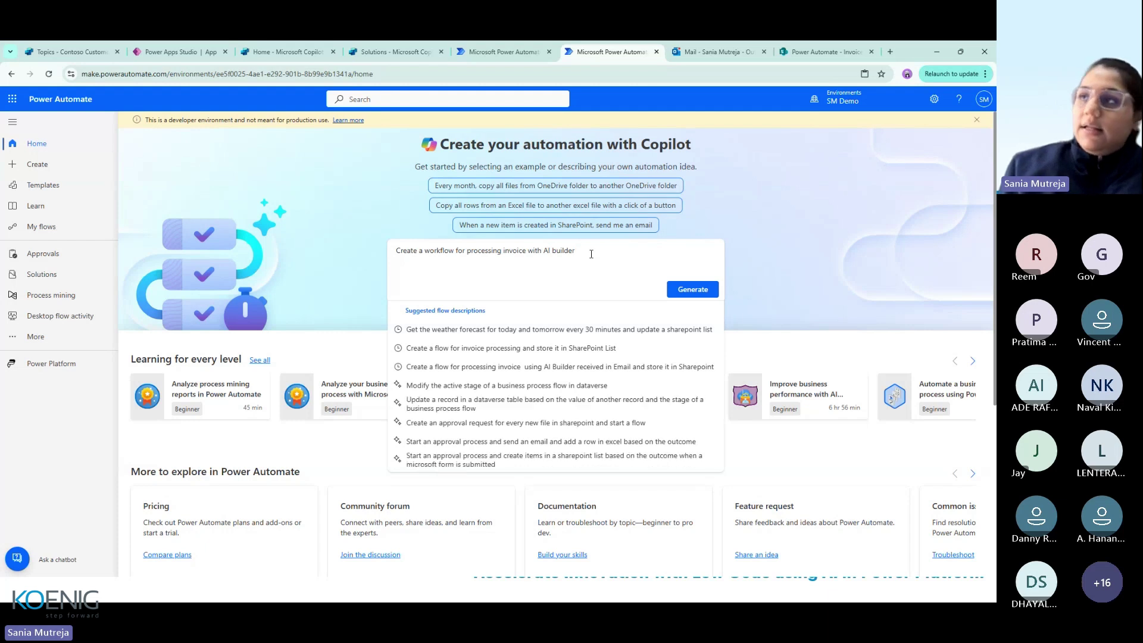
pyautogui.write(', invo')
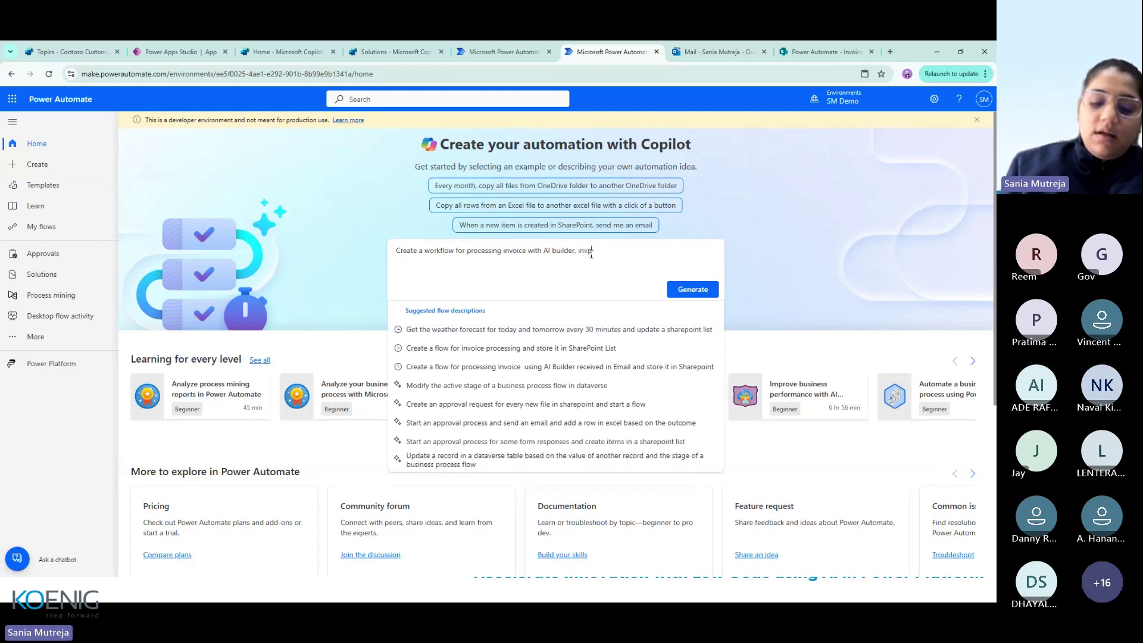
pyautogui.press('BackSpace')
pyautogui.press('BackSpace')
pyautogui.press('BackSpace')
pyautogui.press('BackSpace')
pyautogui.press('BackSpace')
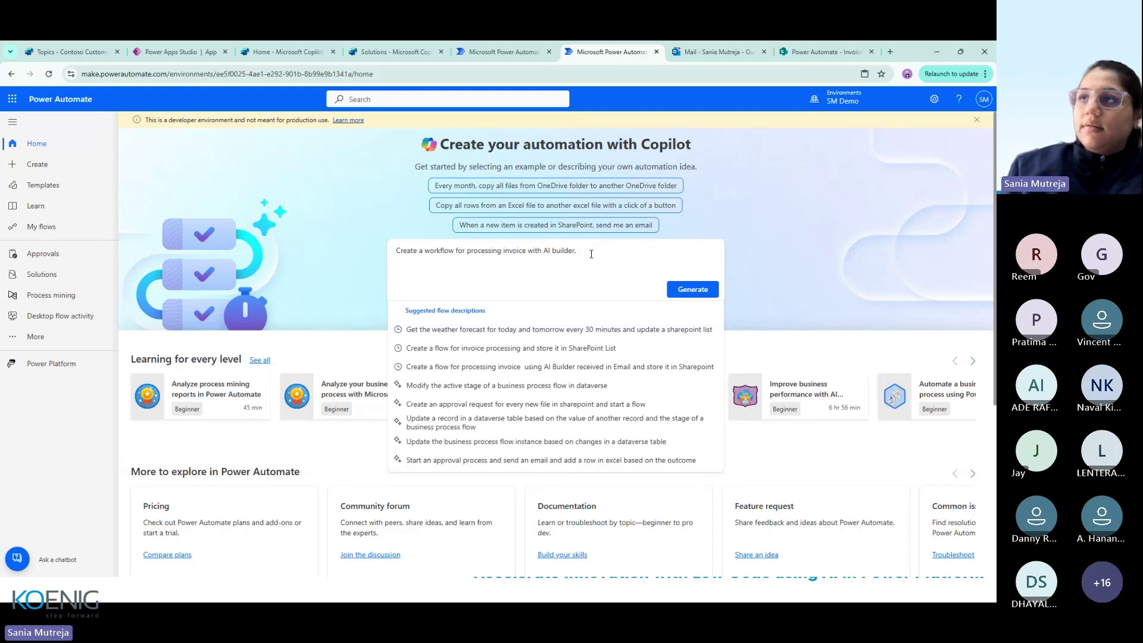
pyautogui.write('wher')
pyautogui.press('BackSpace')
pyautogui.press('BackSpace')
pyautogui.press('BackSpace')
pyautogui.press('BackSpace')
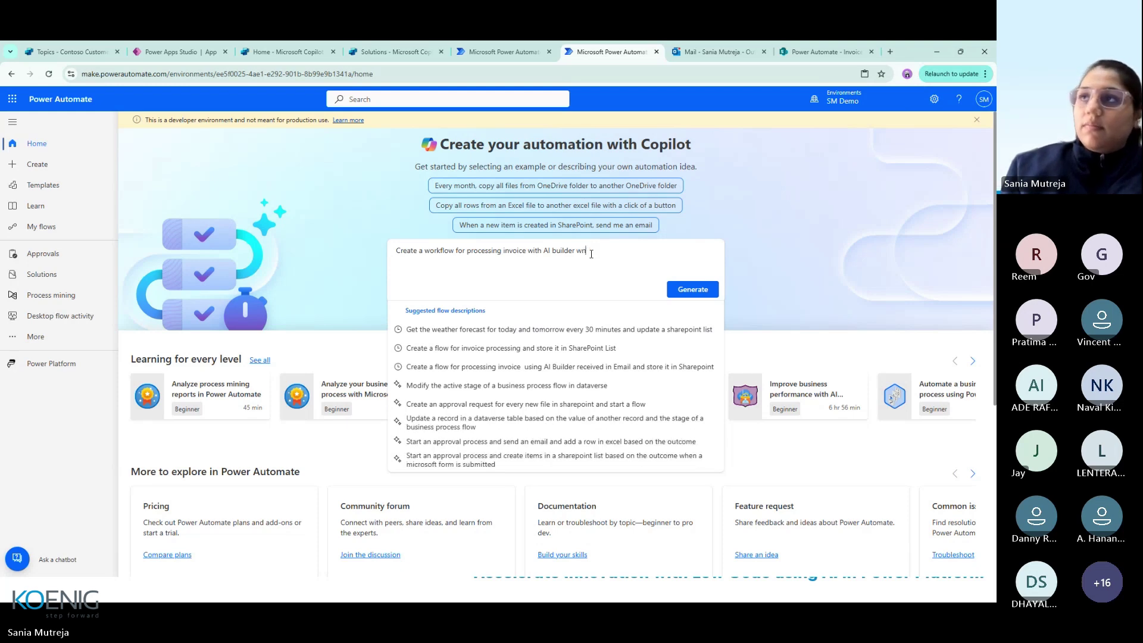
pyautogui.write('when')
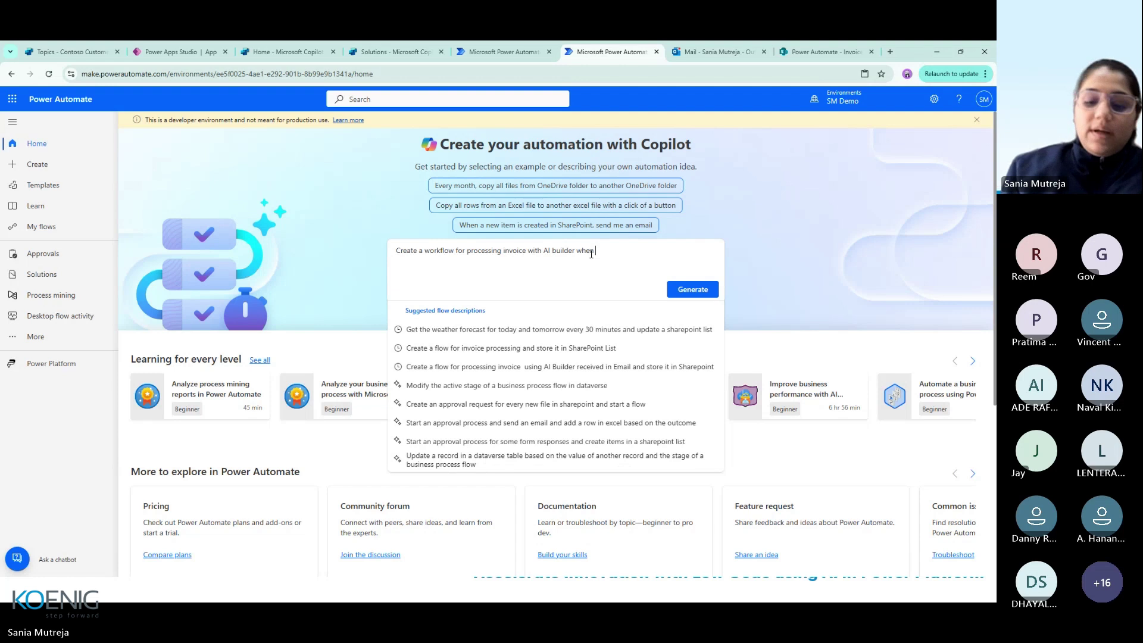
pyautogui.write(' invoice is received')
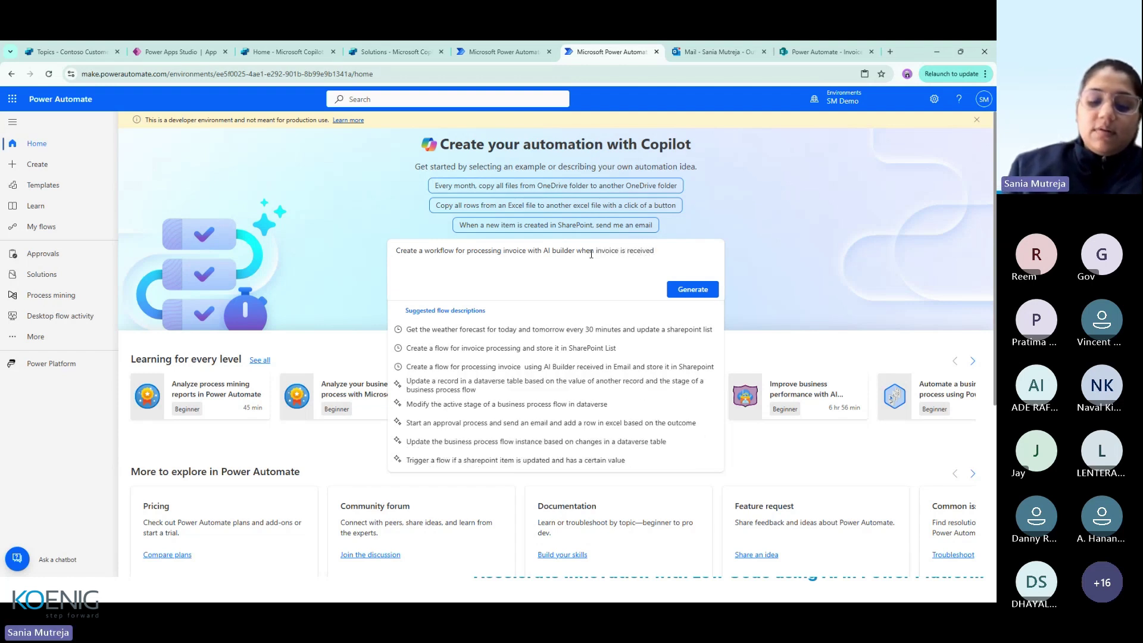
pyautogui.write(' via email an')
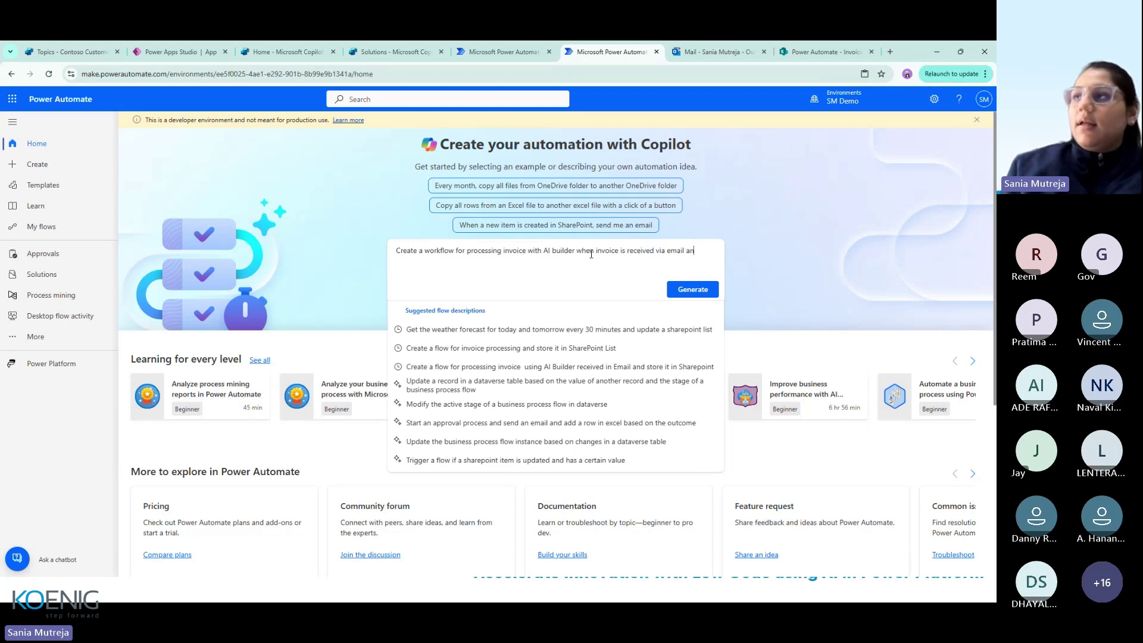
pyautogui.write('d save')
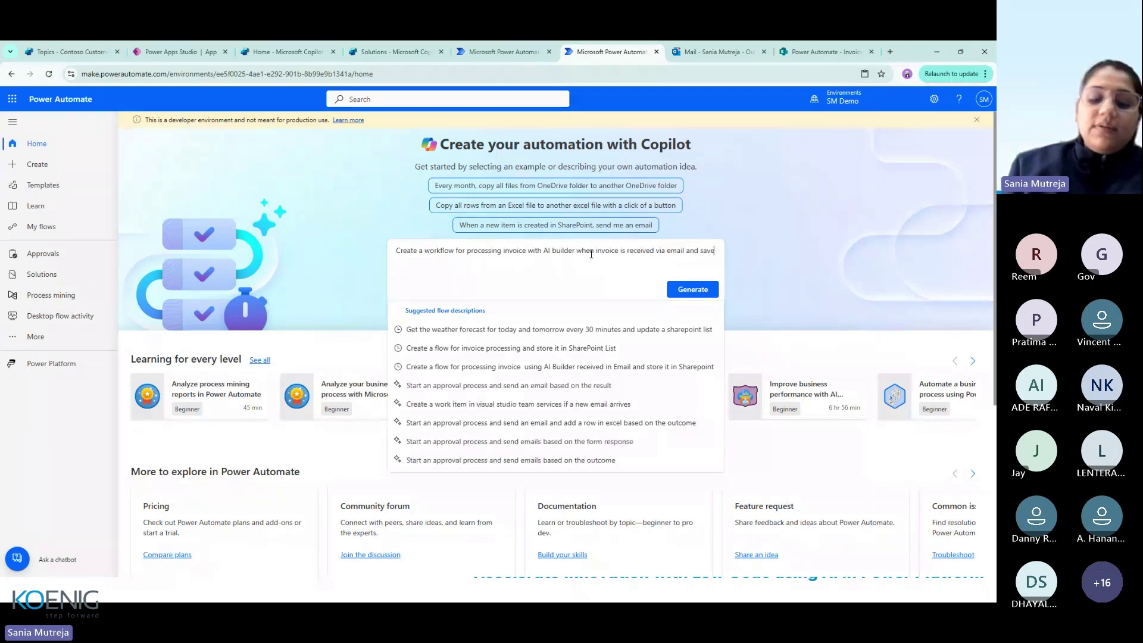
pyautogui.write(' the attachme')
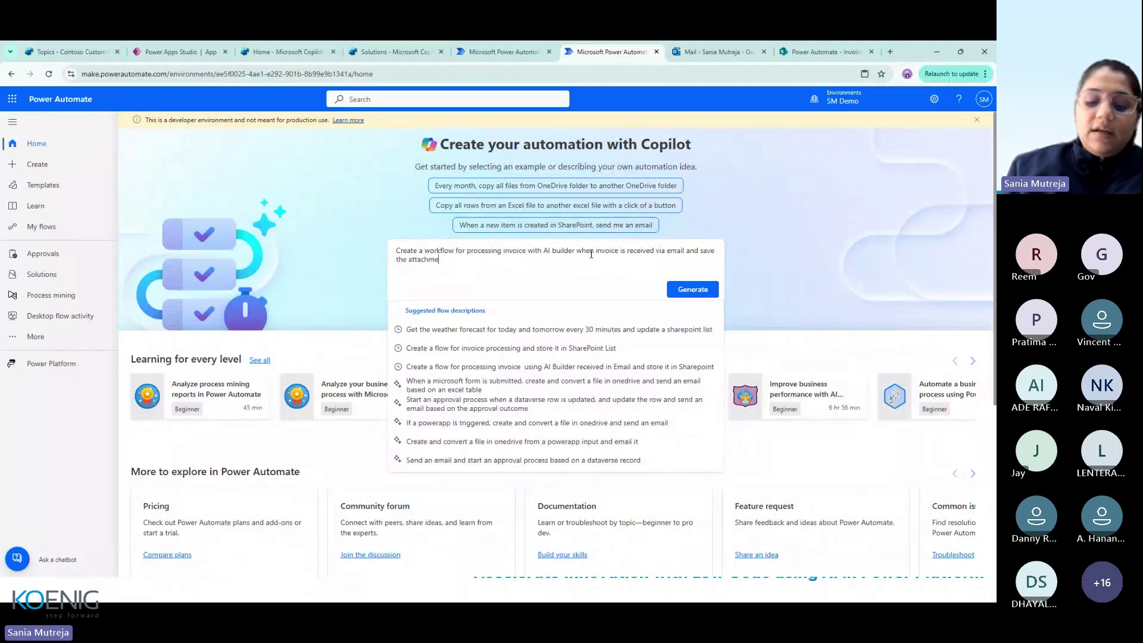
pyautogui.write('nt in SharePoint')
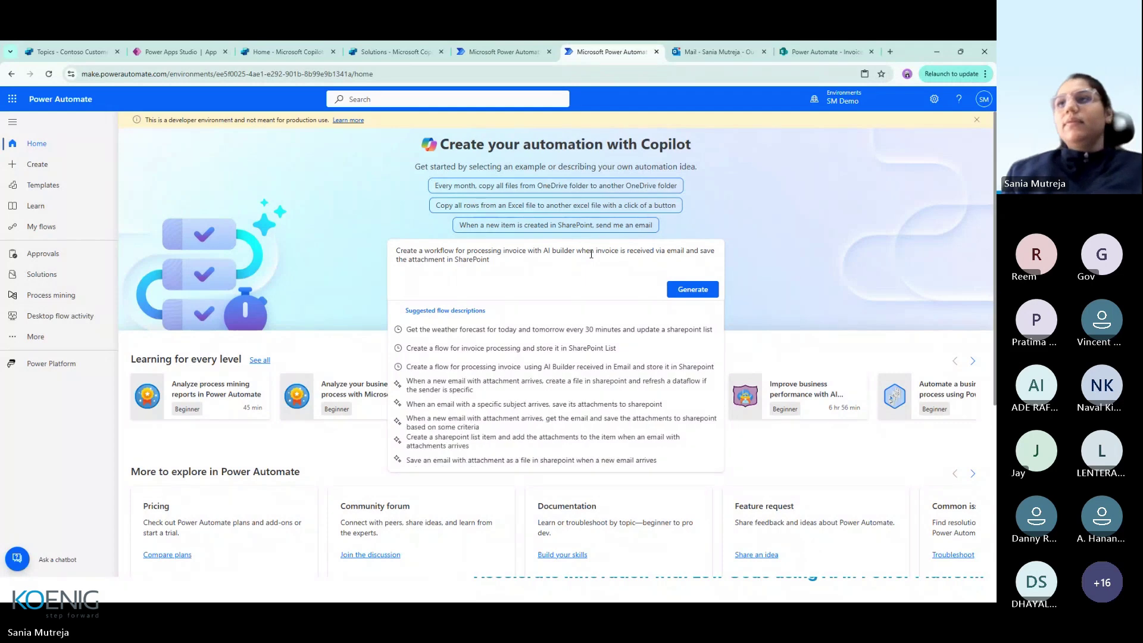
pyautogui.press('Return')
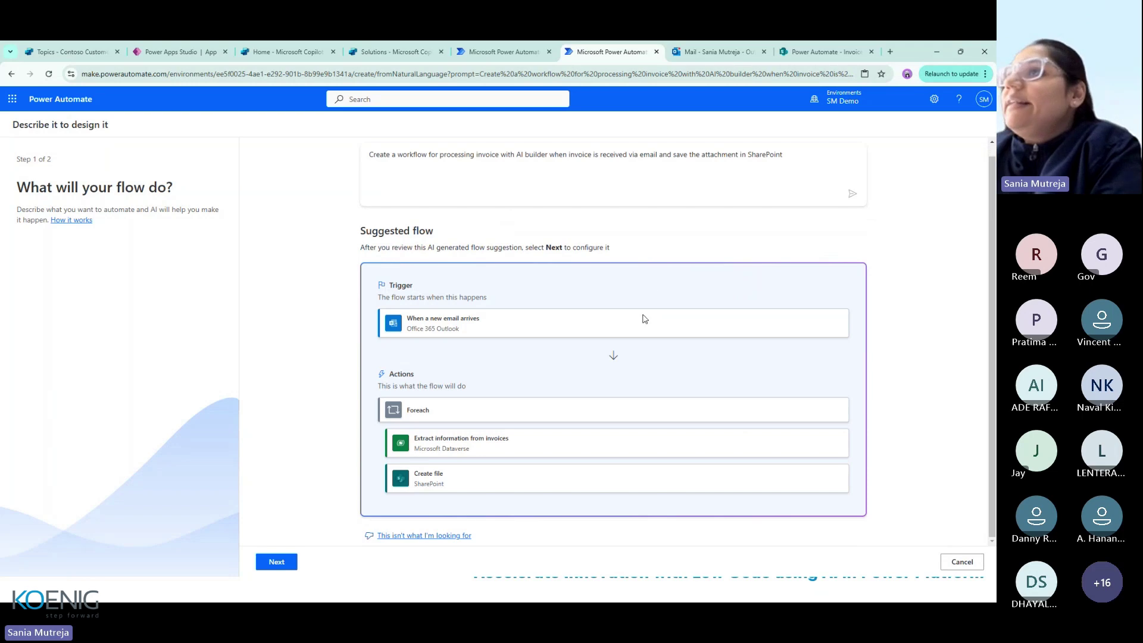
# Review the suggested trigger and actions, accept the suggestion, and create the flow with the listed connections
pyautogui.scroll(1, 646, 320)
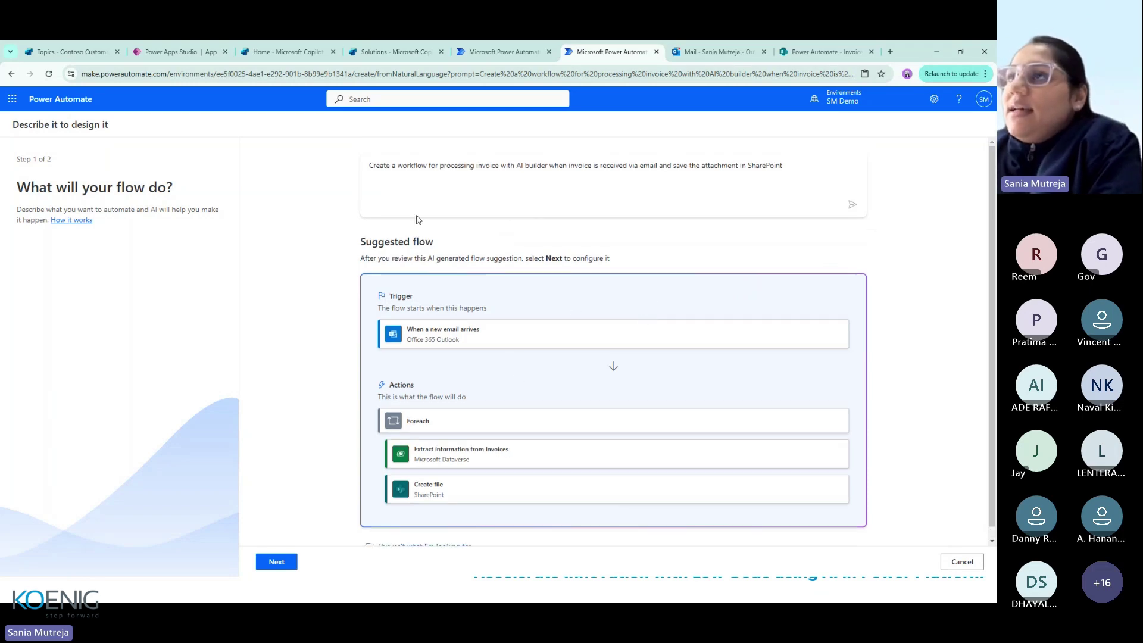
pyautogui.scroll(-1, 410, 241)
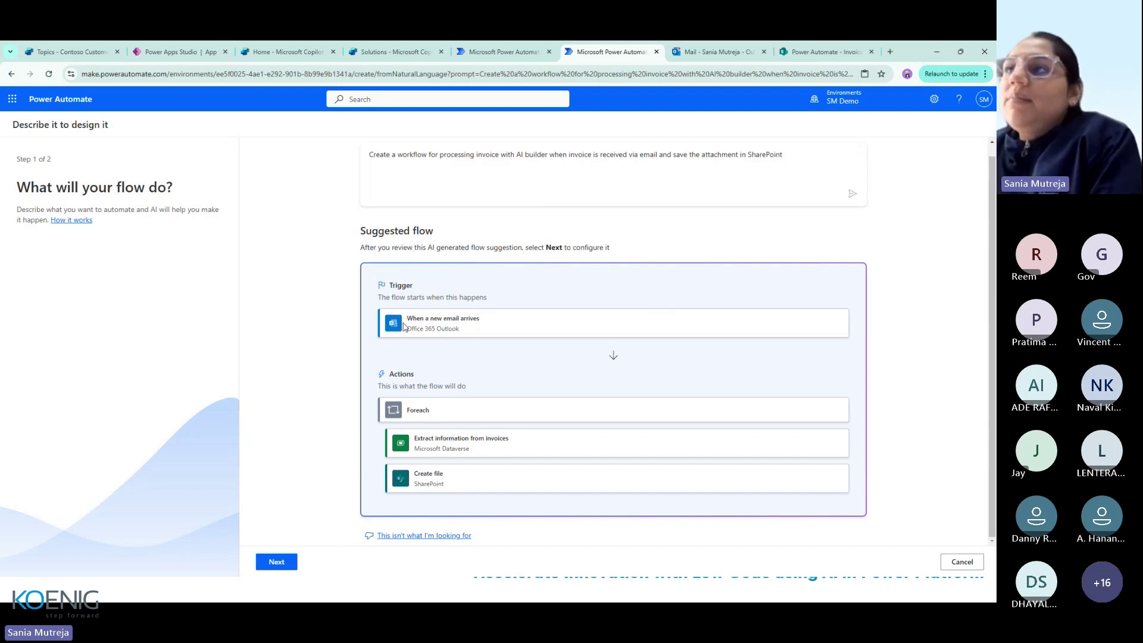
pyautogui.moveTo(406, 319); pyautogui.dragTo(478, 330)
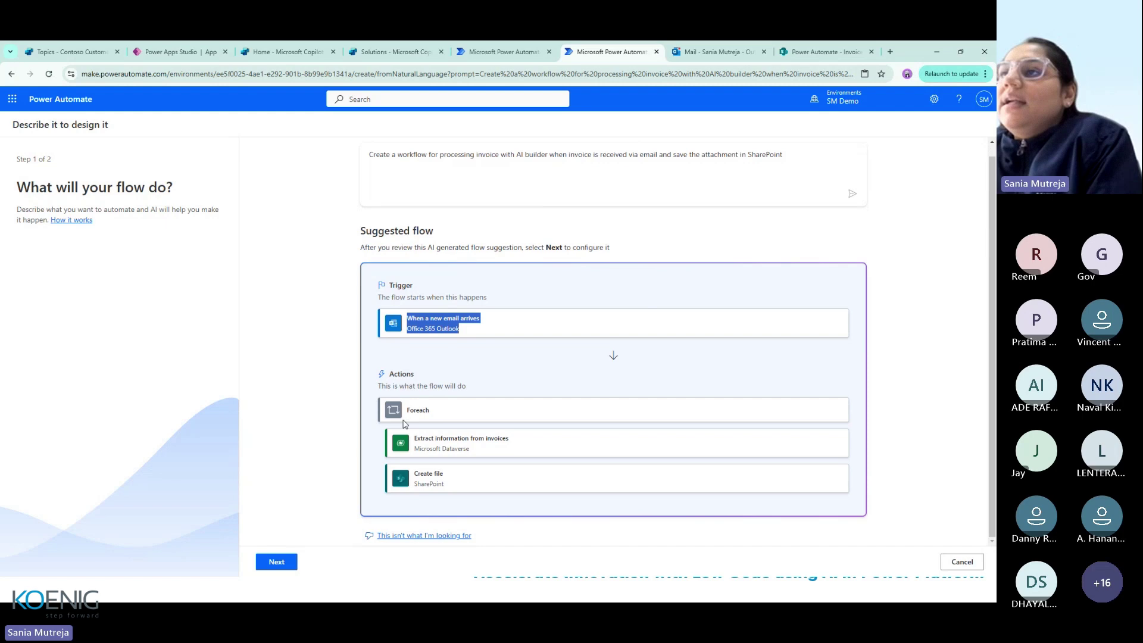
pyautogui.moveTo(406, 410); pyautogui.dragTo(514, 440)
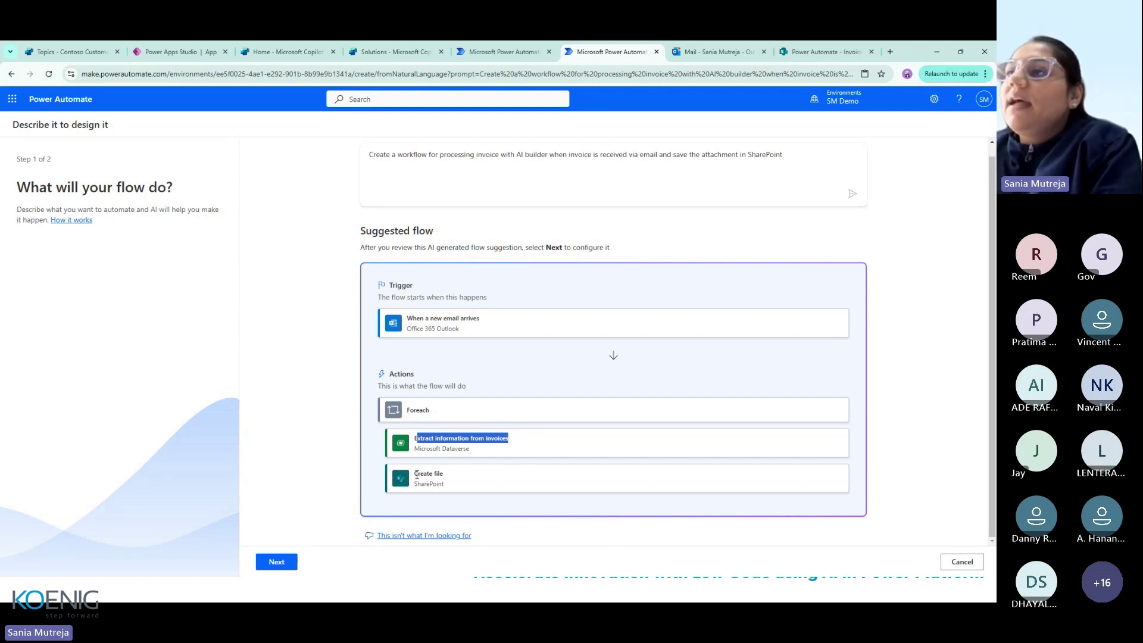
pyautogui.moveTo(415, 473); pyautogui.dragTo(459, 482)
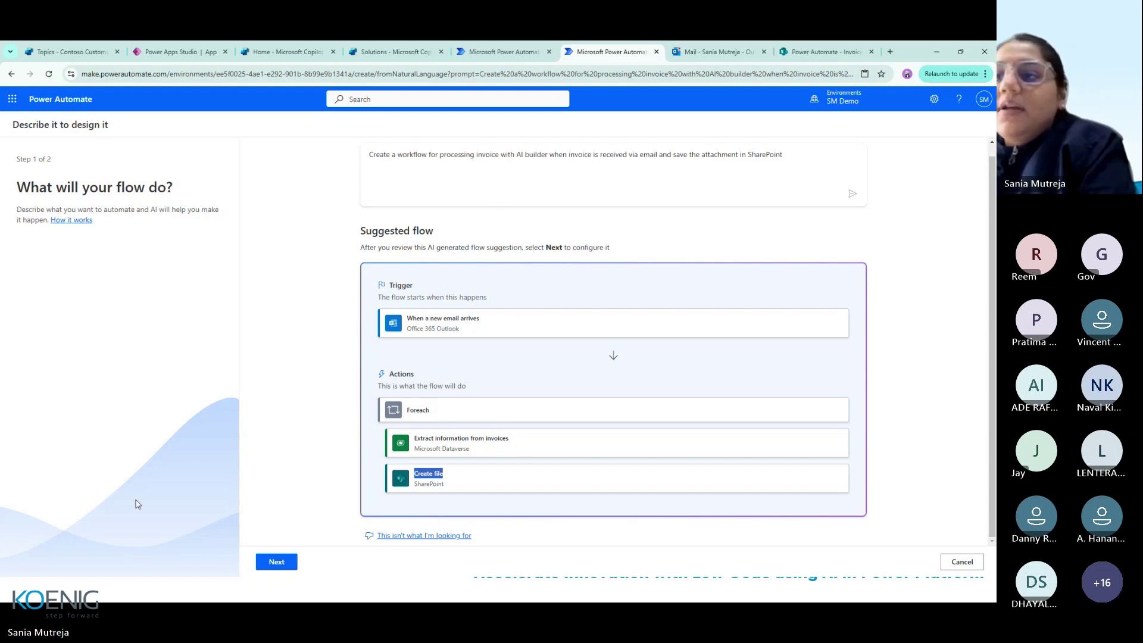
pyautogui.click(266, 564)
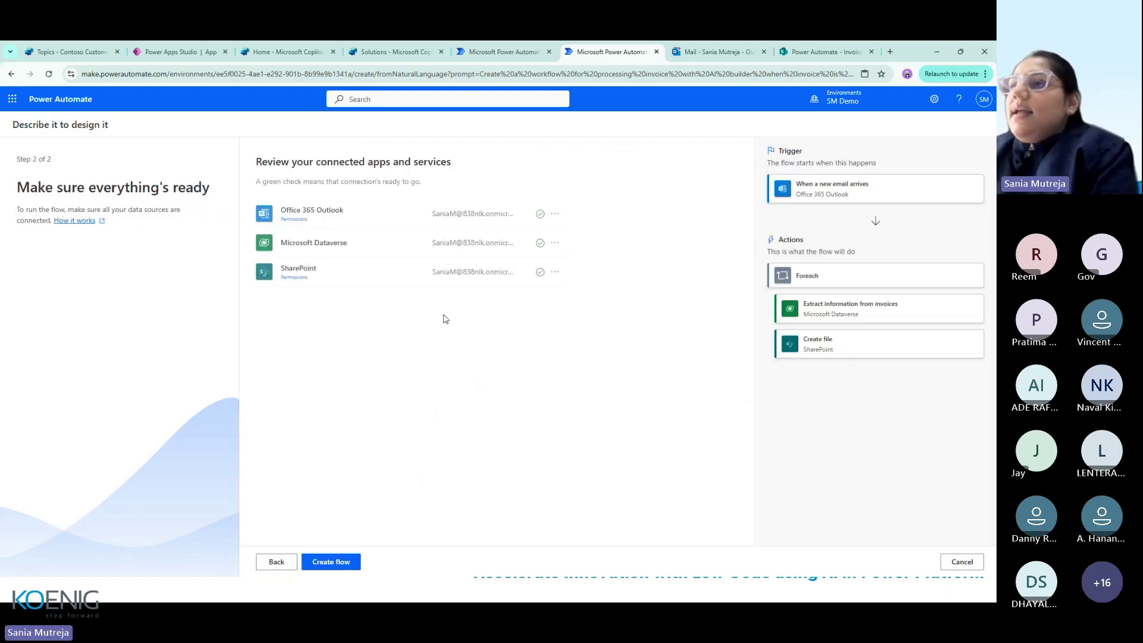
pyautogui.click(317, 564)
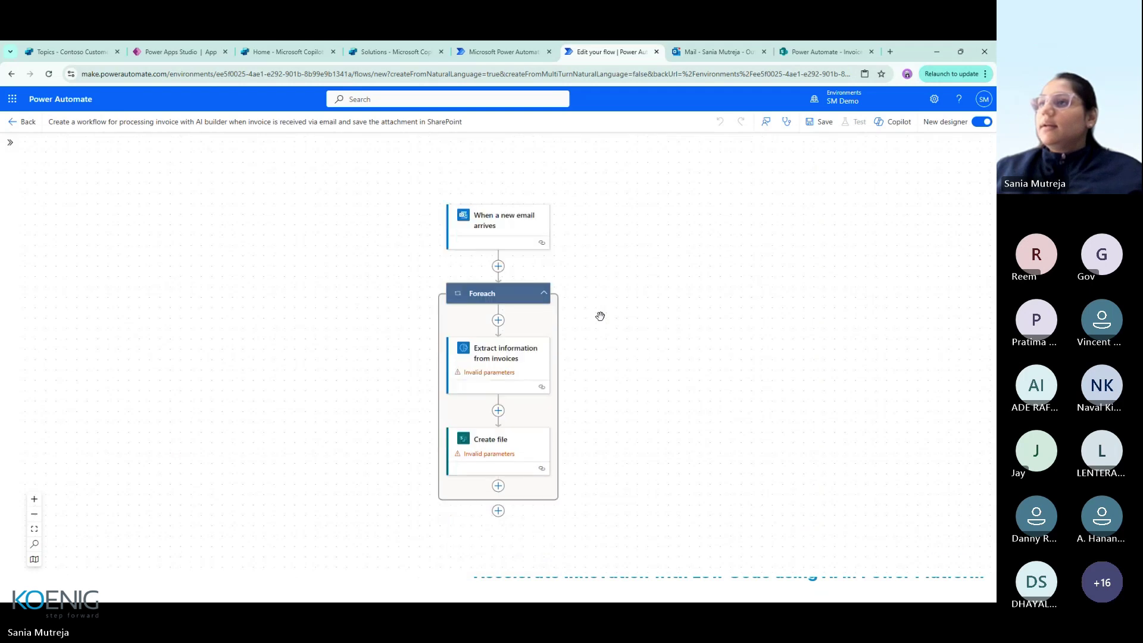
# Show all advanced parameters of the "When a new email arrives" trigger and set its Subject Filter to "Invoice"
pyautogui.click(505, 293)
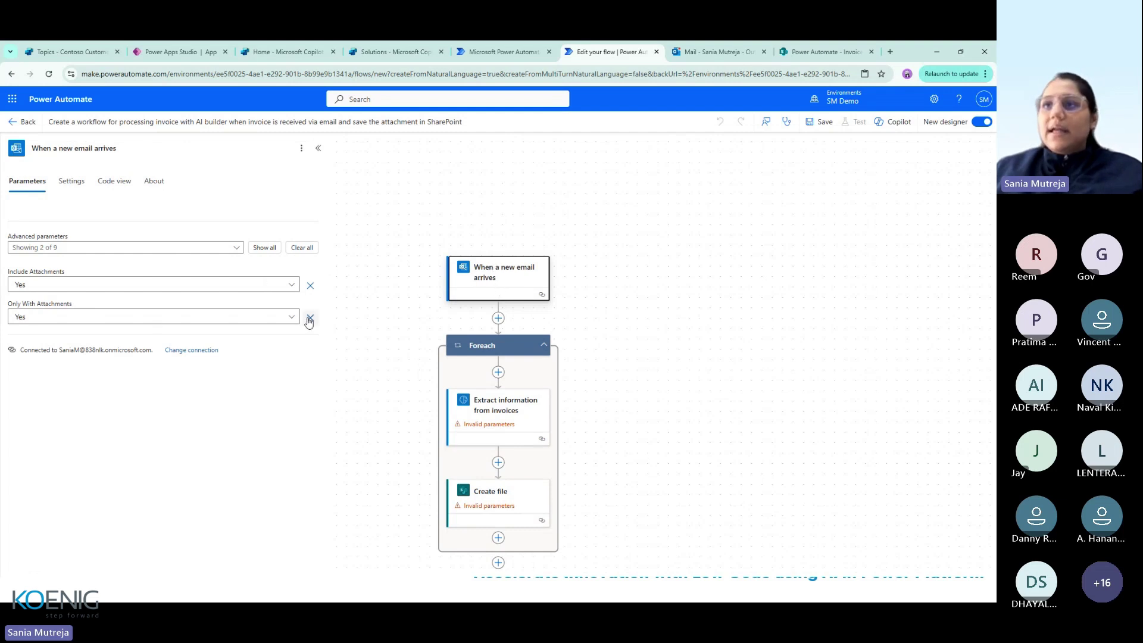
pyautogui.click(264, 248)
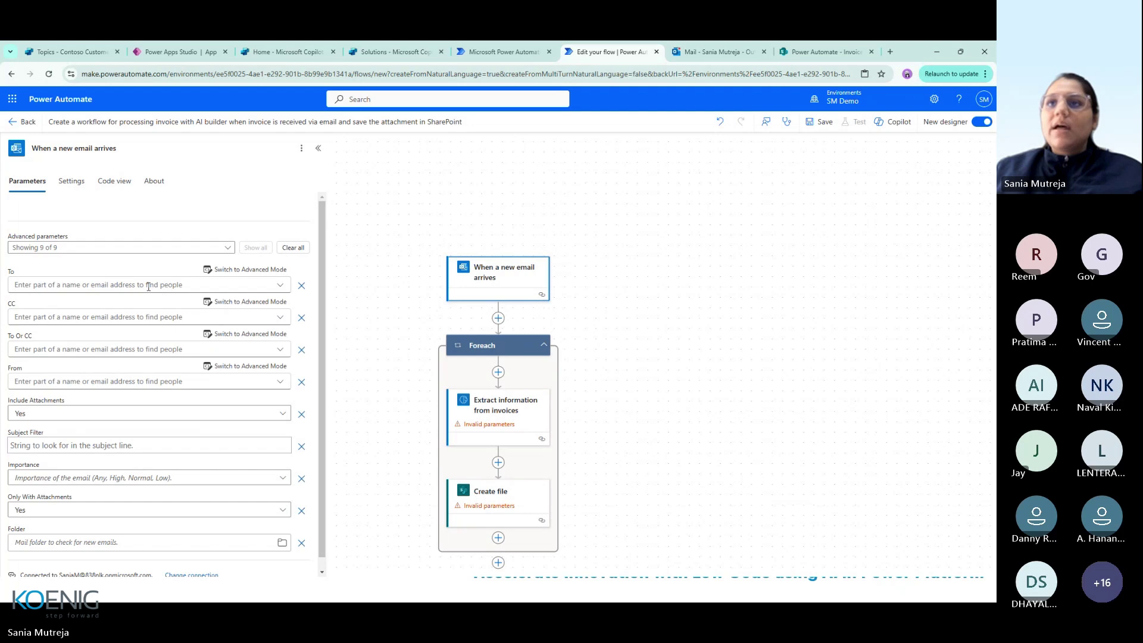
pyautogui.scroll(-1, 149, 294)
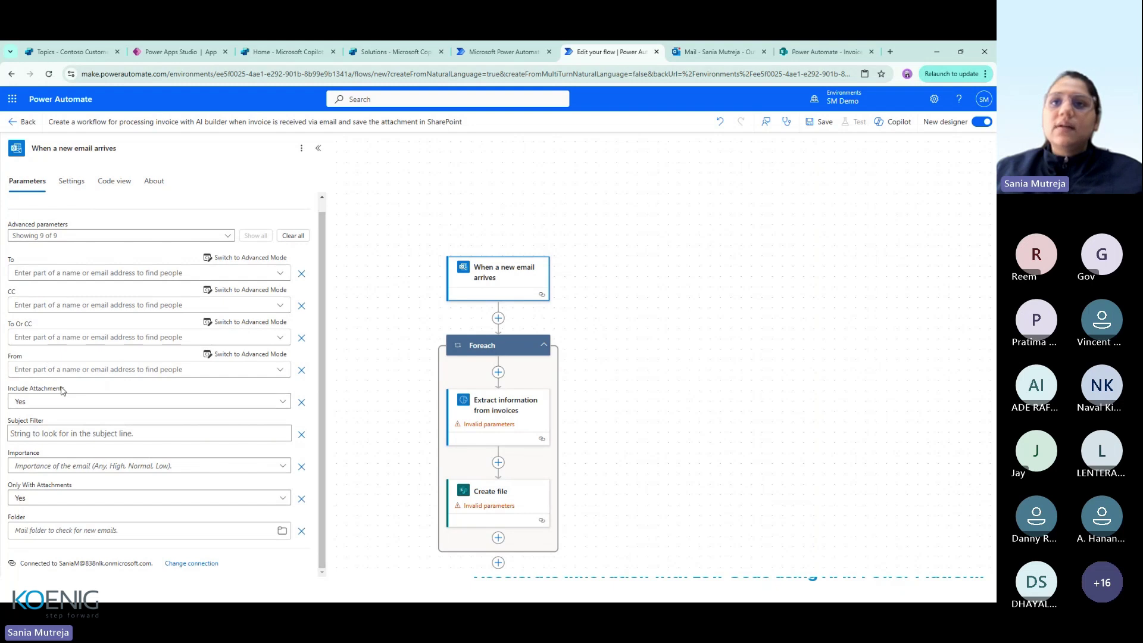
pyautogui.moveTo(65, 390); pyautogui.dragTo(9, 423)
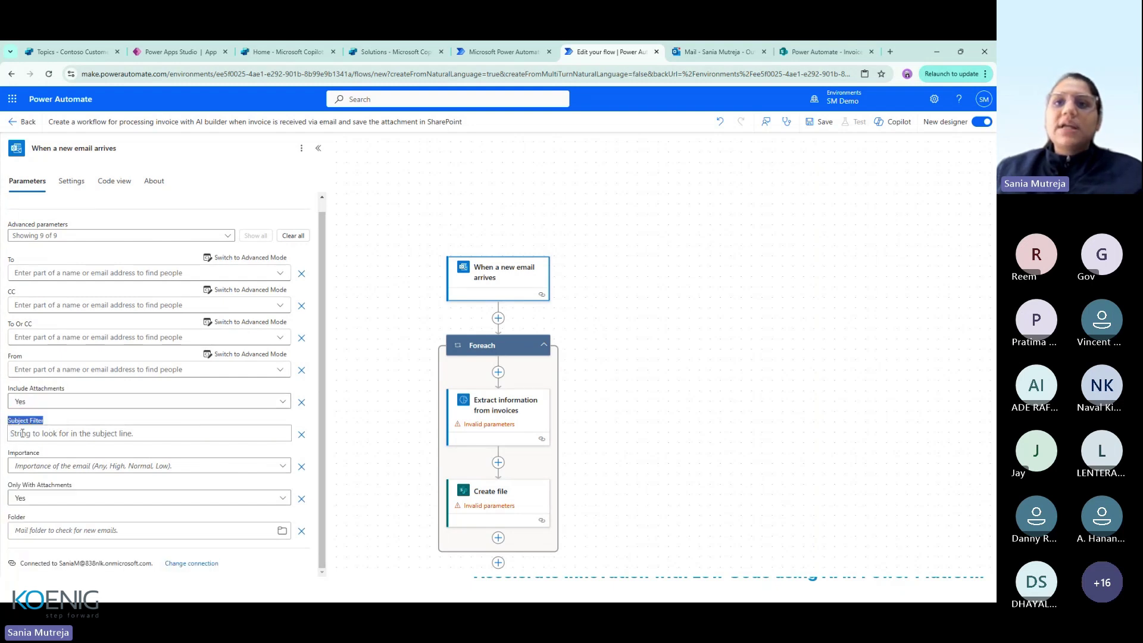
pyautogui.click(28, 435)
pyautogui.write('Invoice')
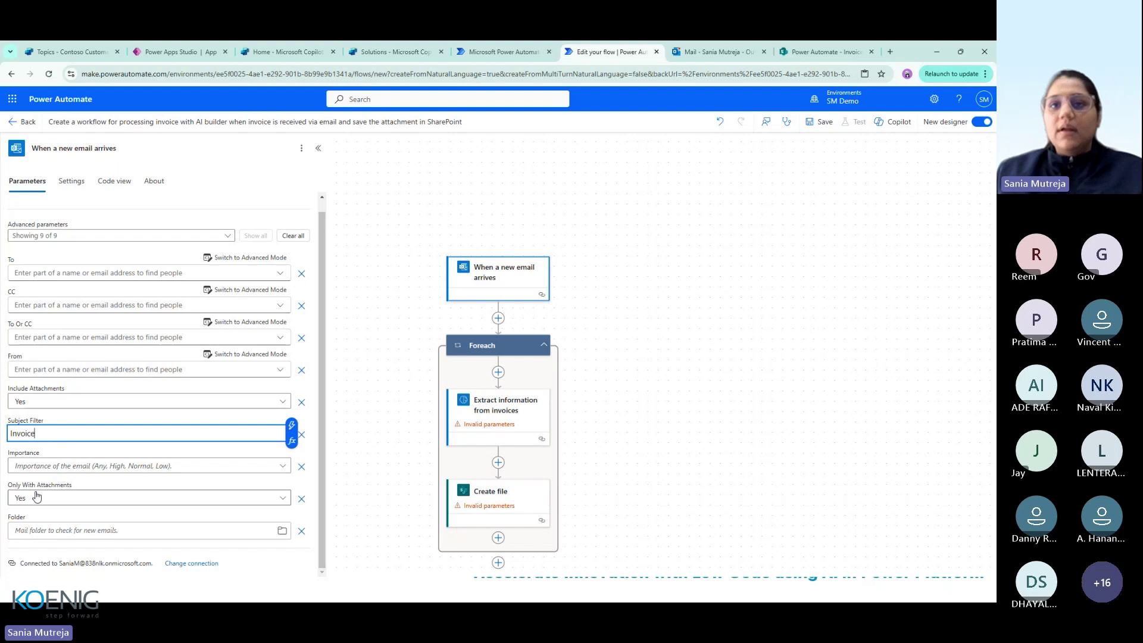
pyautogui.click(68, 499)
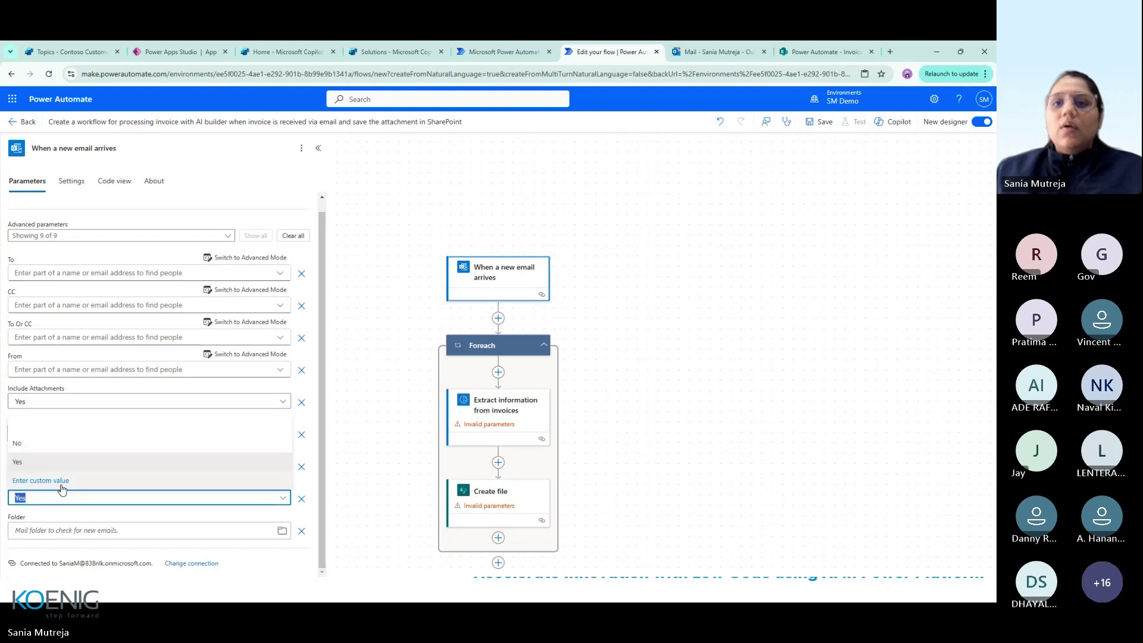
pyautogui.click(68, 498)
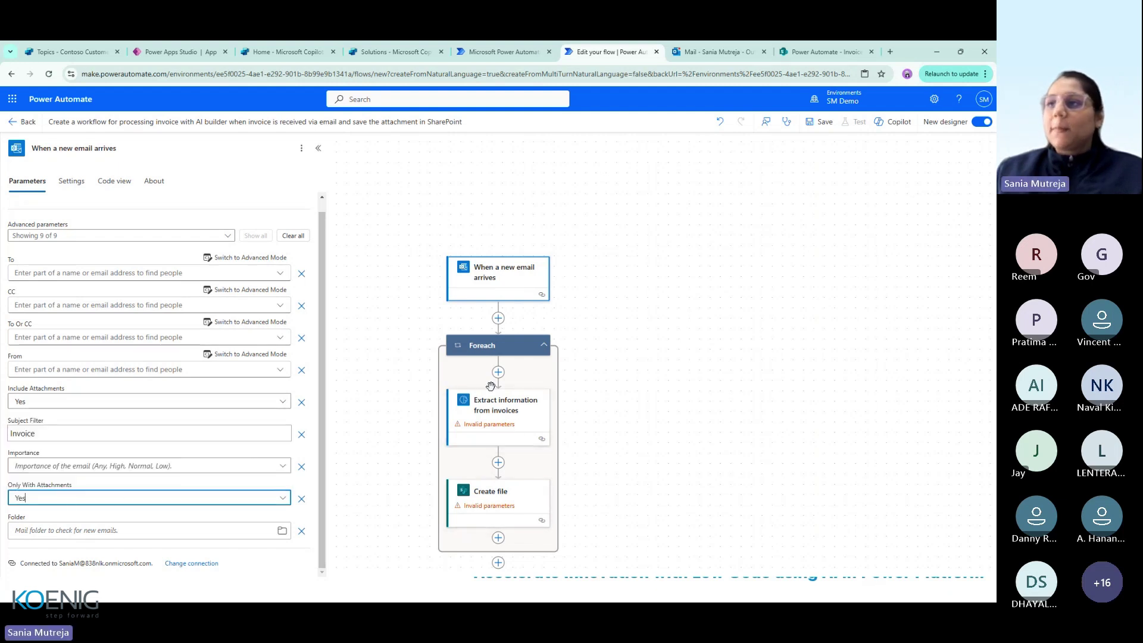
# Remove the Prefer and Pages parameters from the "Extract information from invoices" action and set its Invoice File to Attachments Content
pyautogui.click(481, 415)
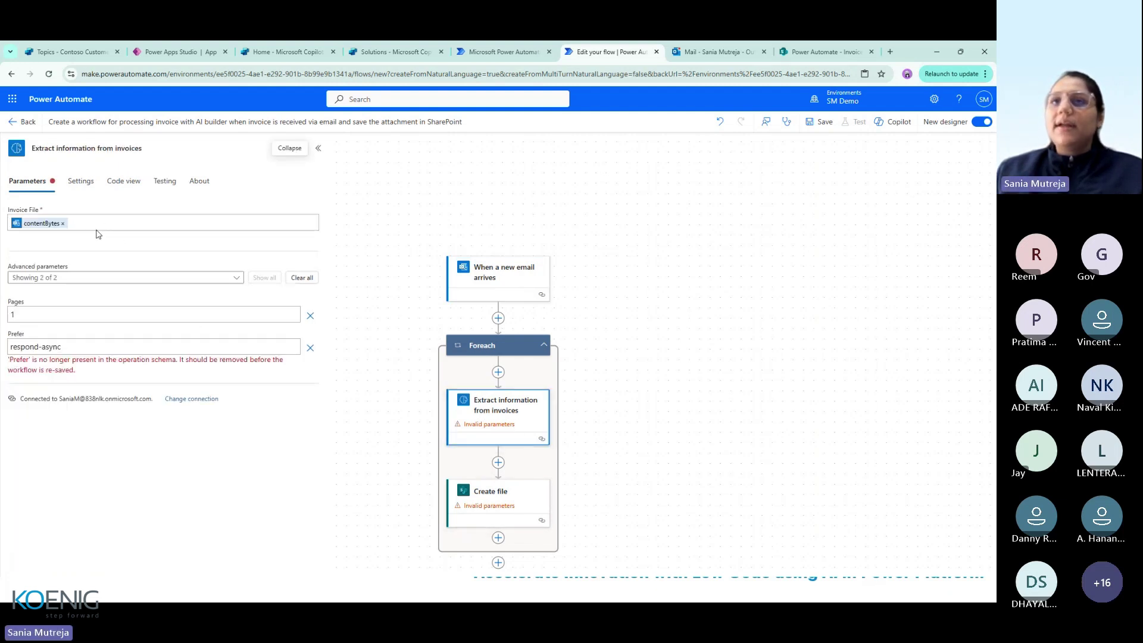
pyautogui.click(309, 347)
pyautogui.click(309, 316)
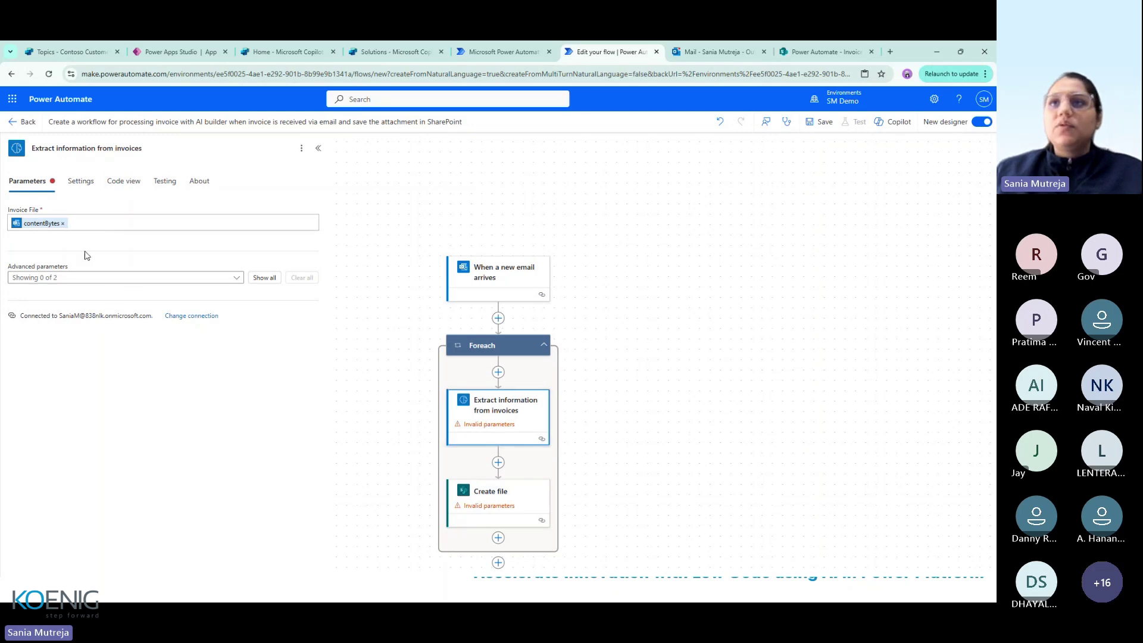
pyautogui.click(64, 224)
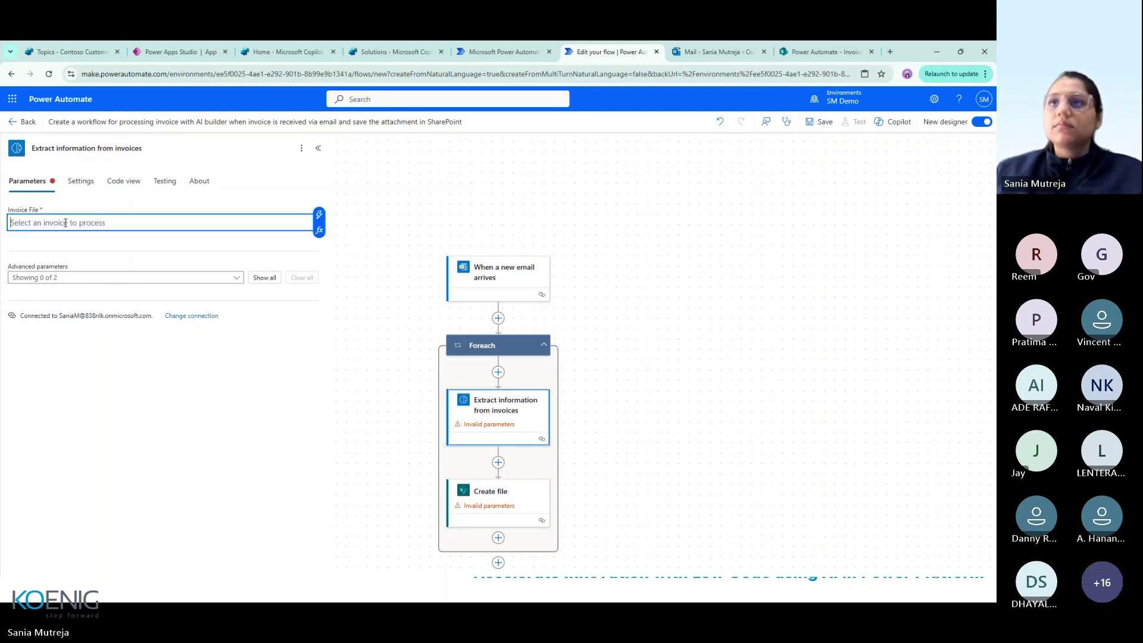
pyautogui.click(319, 215)
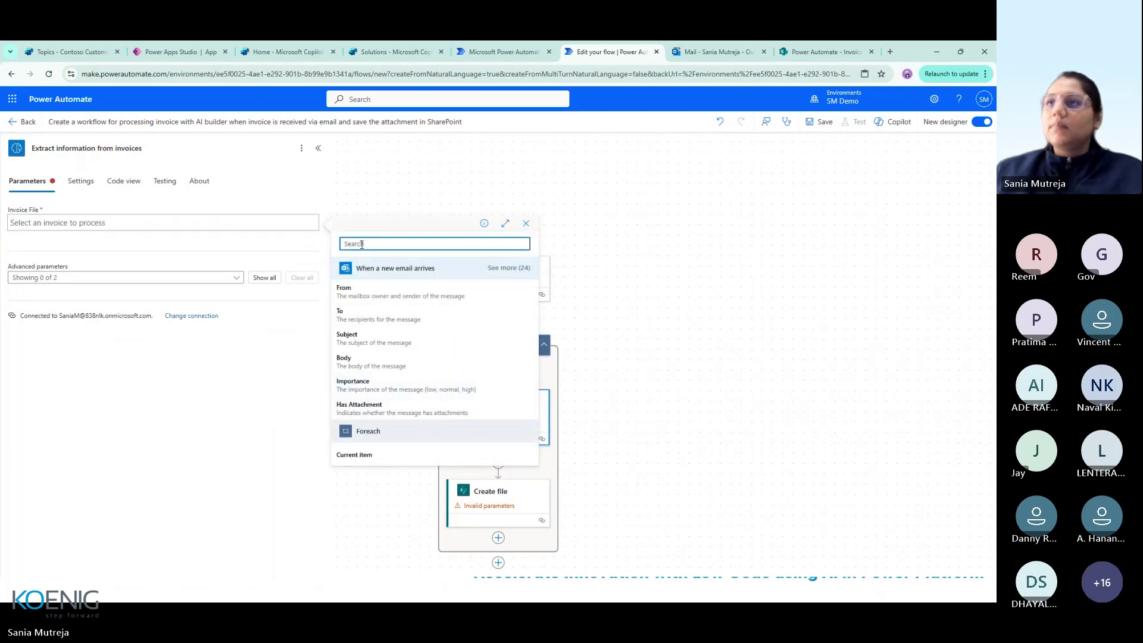
pyautogui.write('Attachment')
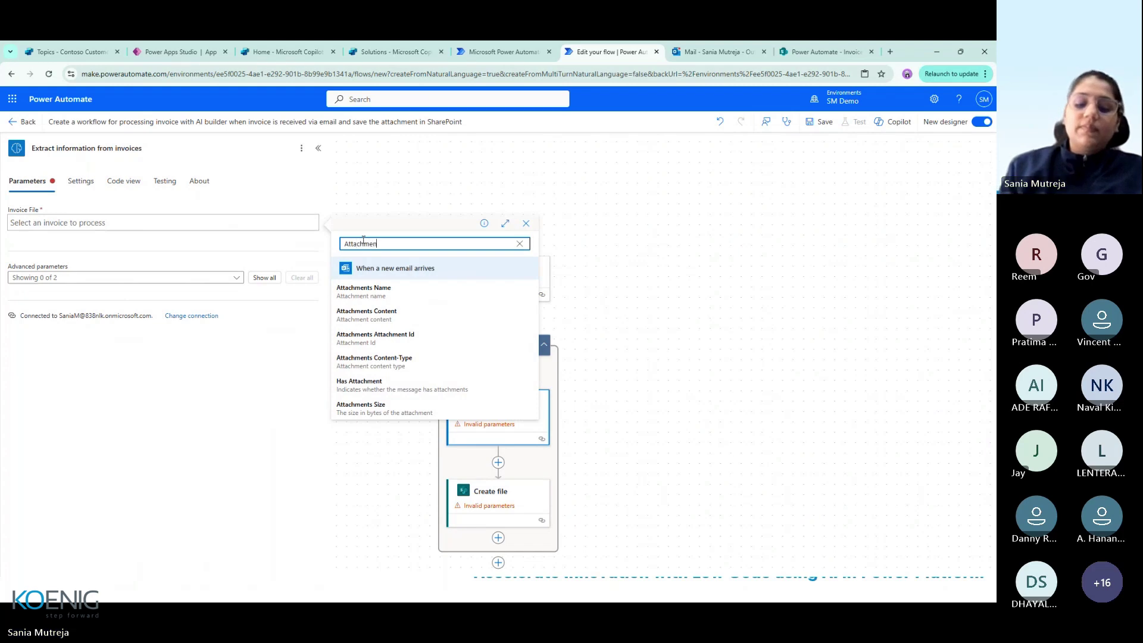
pyautogui.click(385, 316)
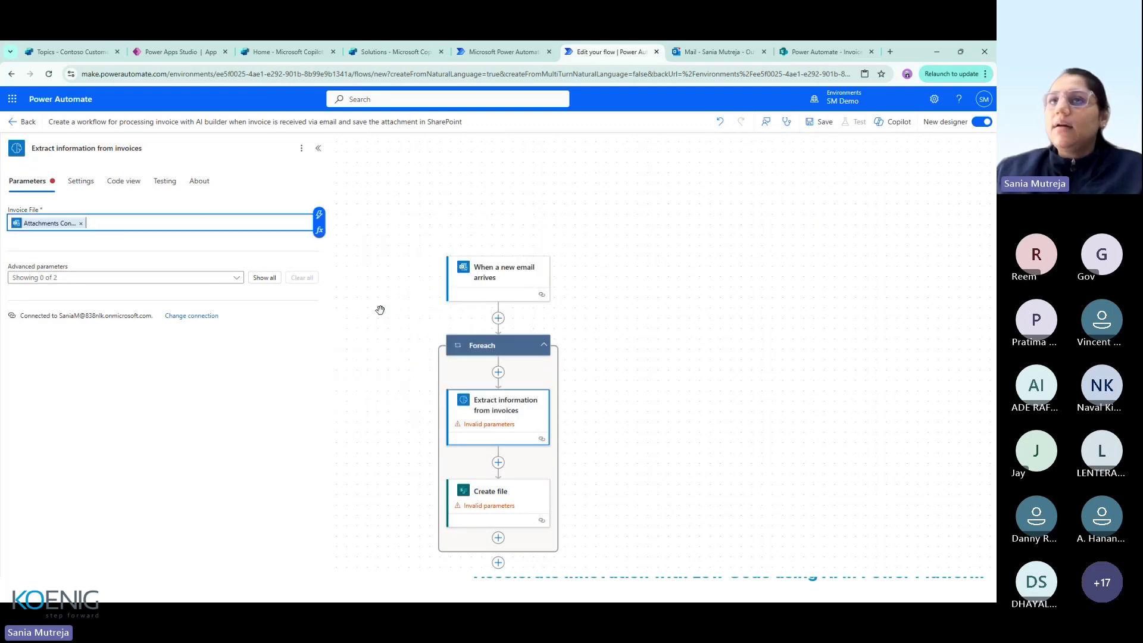
# Clear the File Name of the "Create file" action and set its Site Address to the Power Automate site (838nlk.sharepoint.com/sites/PowerAutomate)
pyautogui.scroll(-1, 508, 444)
pyautogui.click(500, 467)
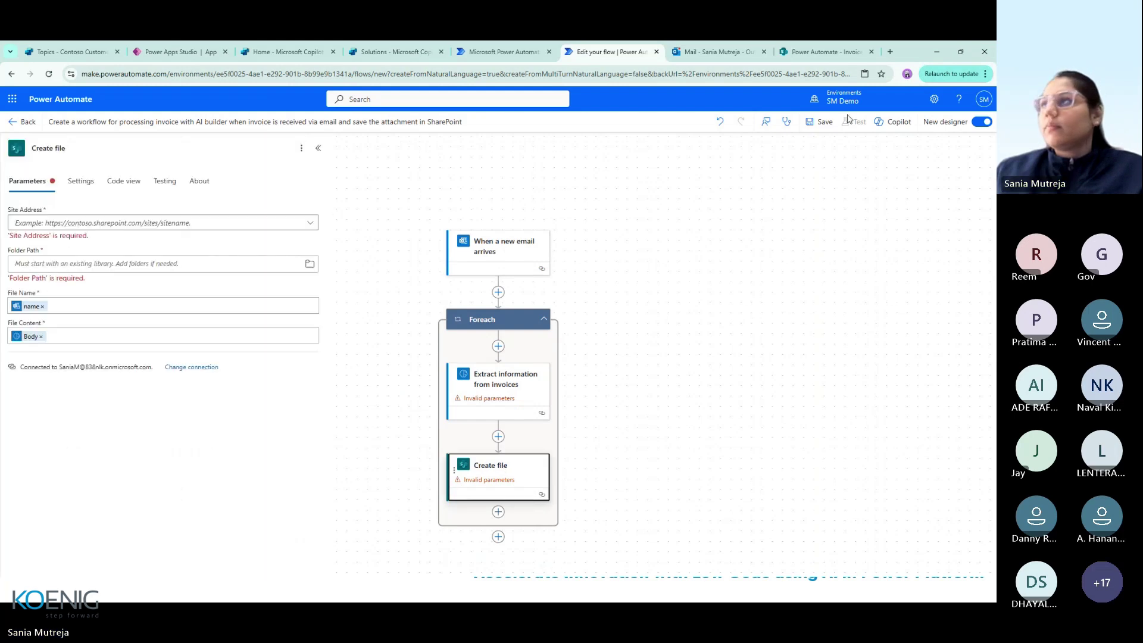
pyautogui.click(271, 226)
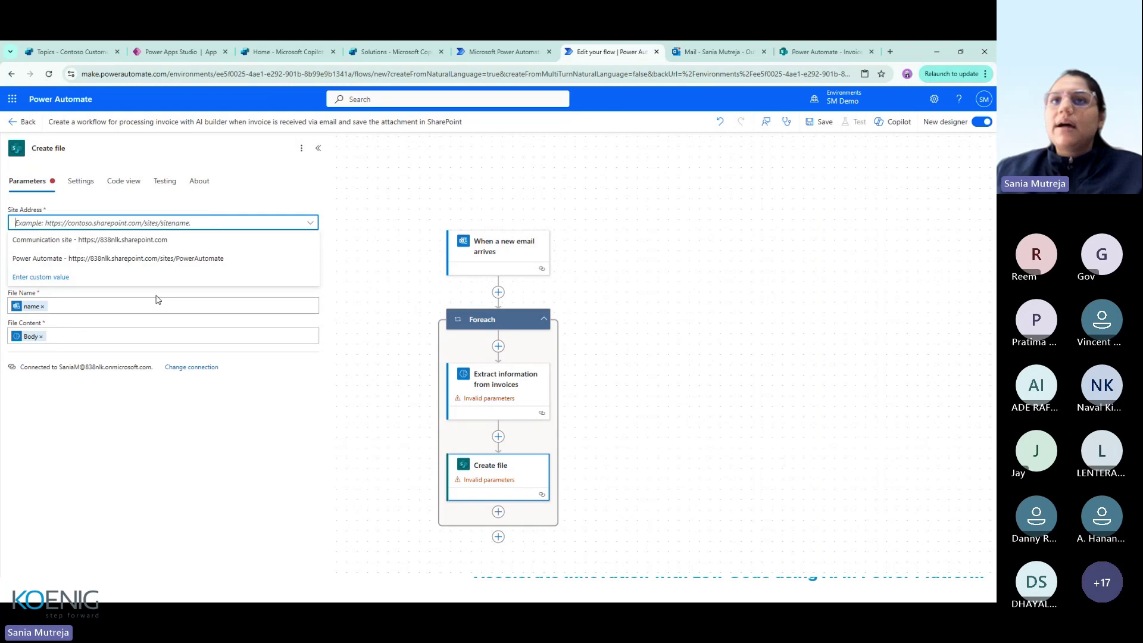
pyautogui.click(131, 303)
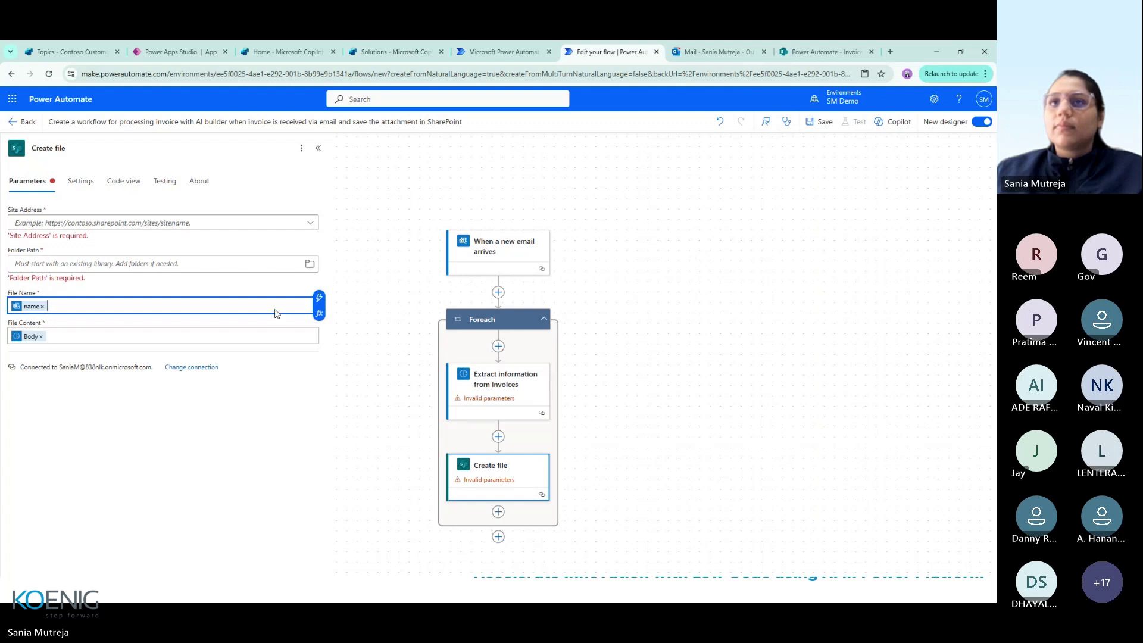
pyautogui.click(42, 306)
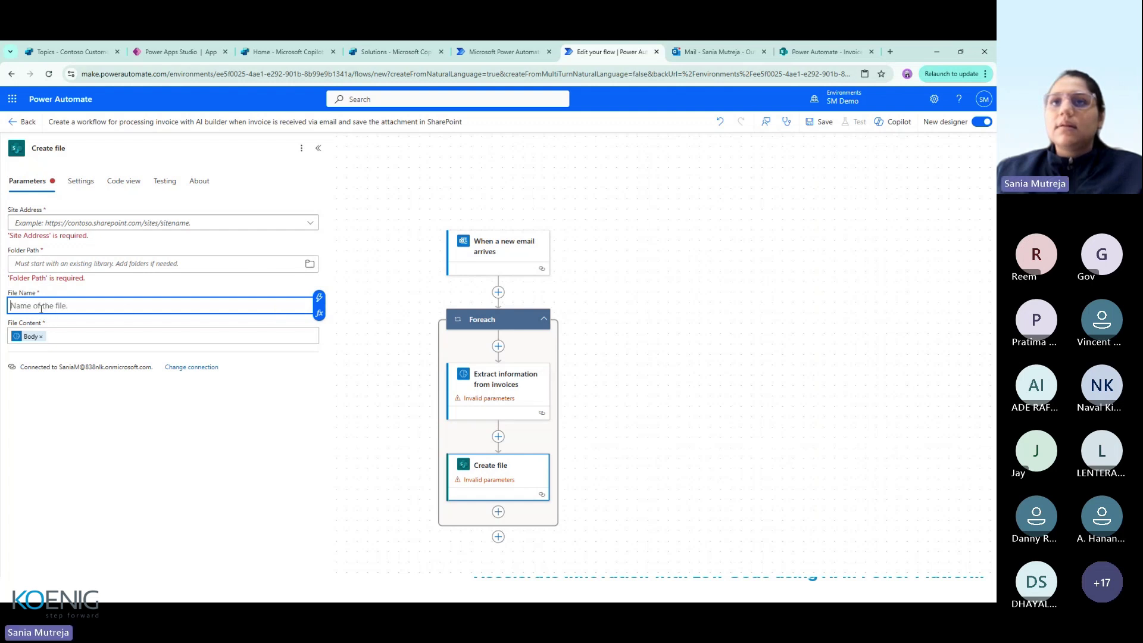
pyautogui.click(150, 224)
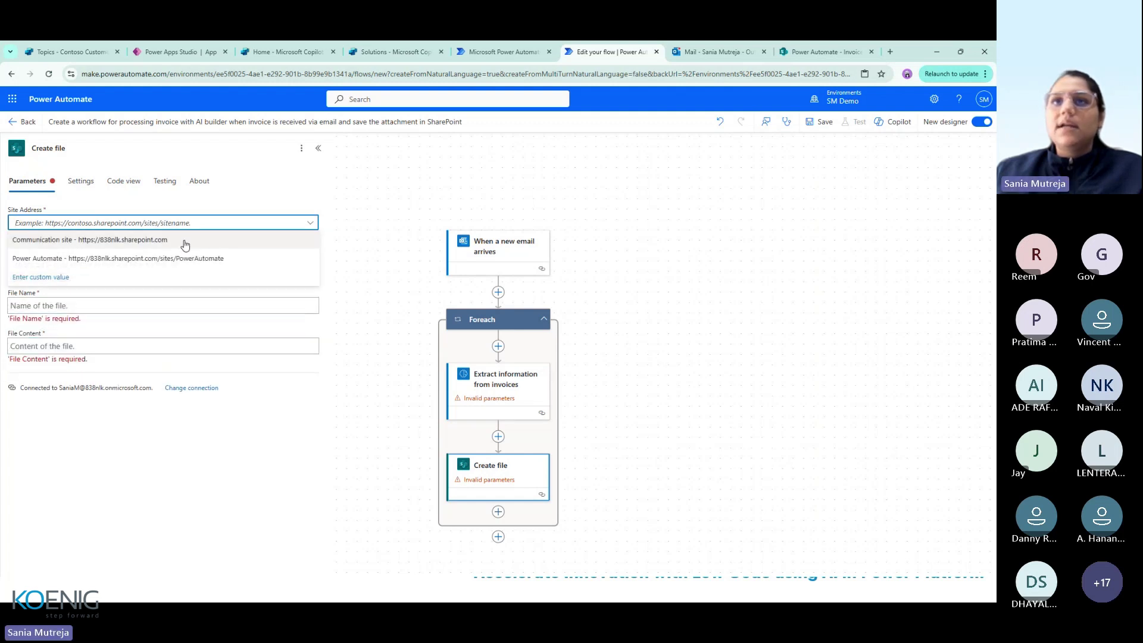
pyautogui.click(164, 262)
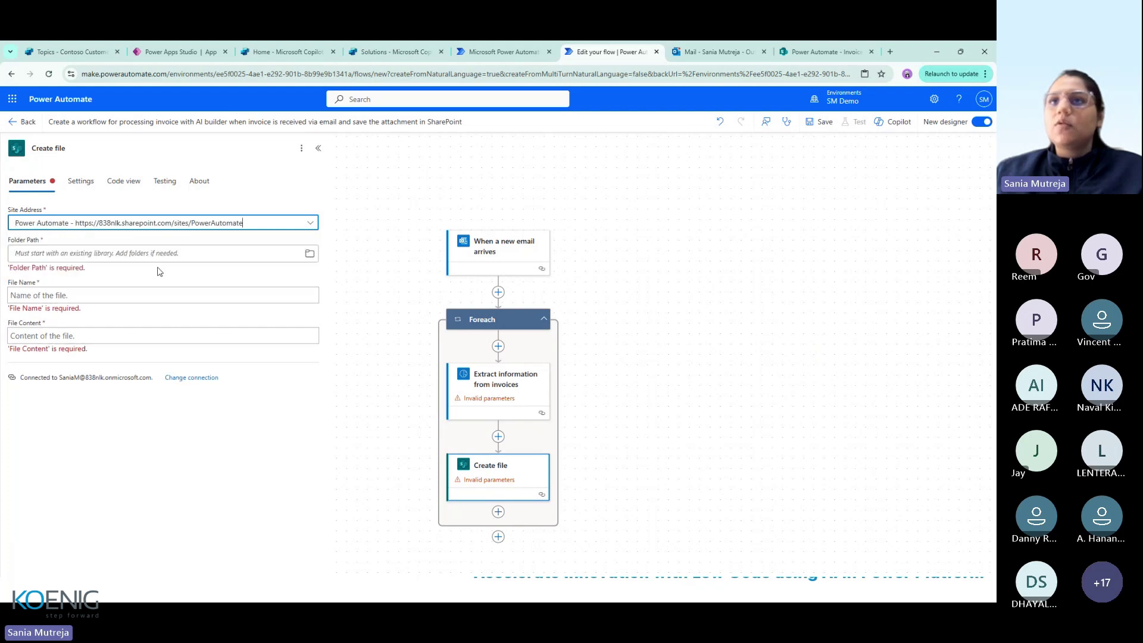
# Set the Folder Path of the "Create file" action to /Shared Documents/Forms/Document
pyautogui.click(309, 253)
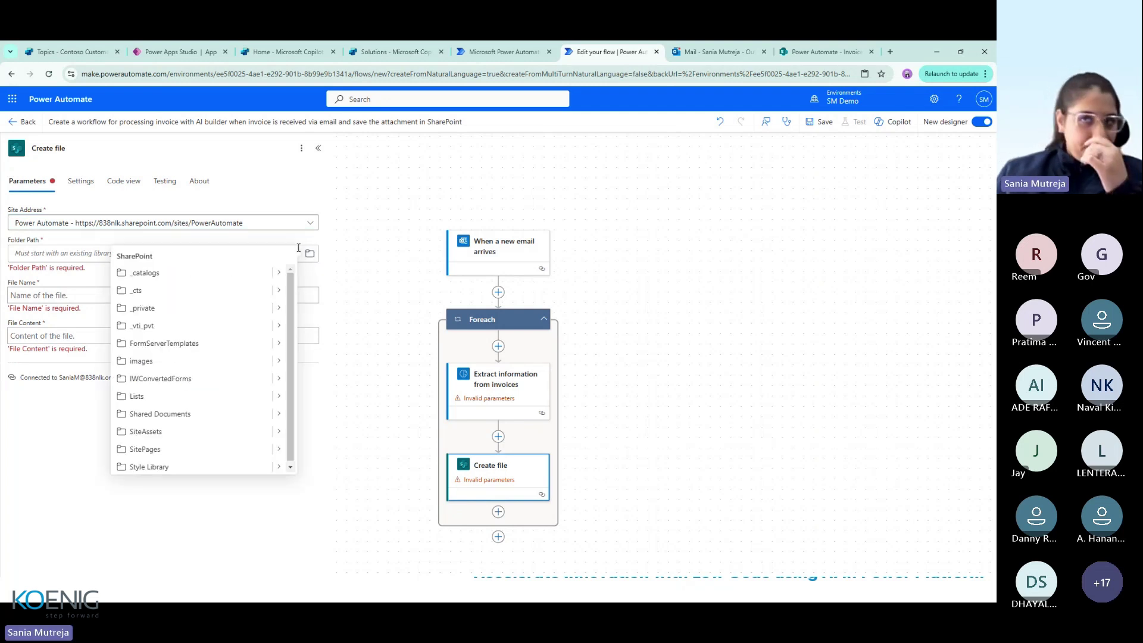
pyautogui.scroll(-1, 241, 325)
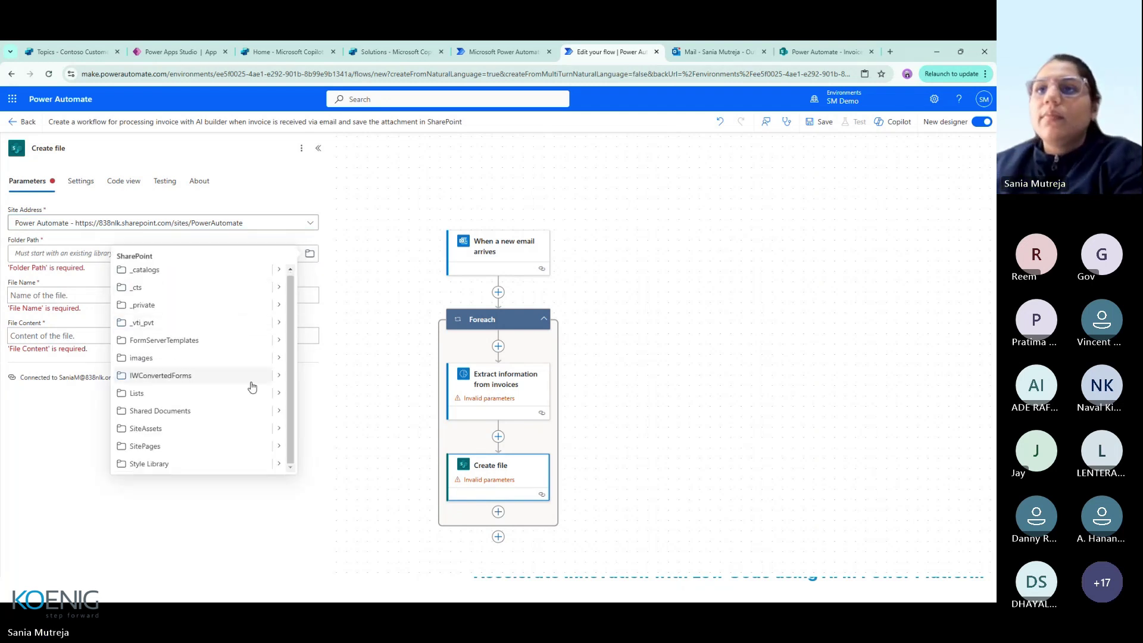
pyautogui.scroll(1, 250, 383)
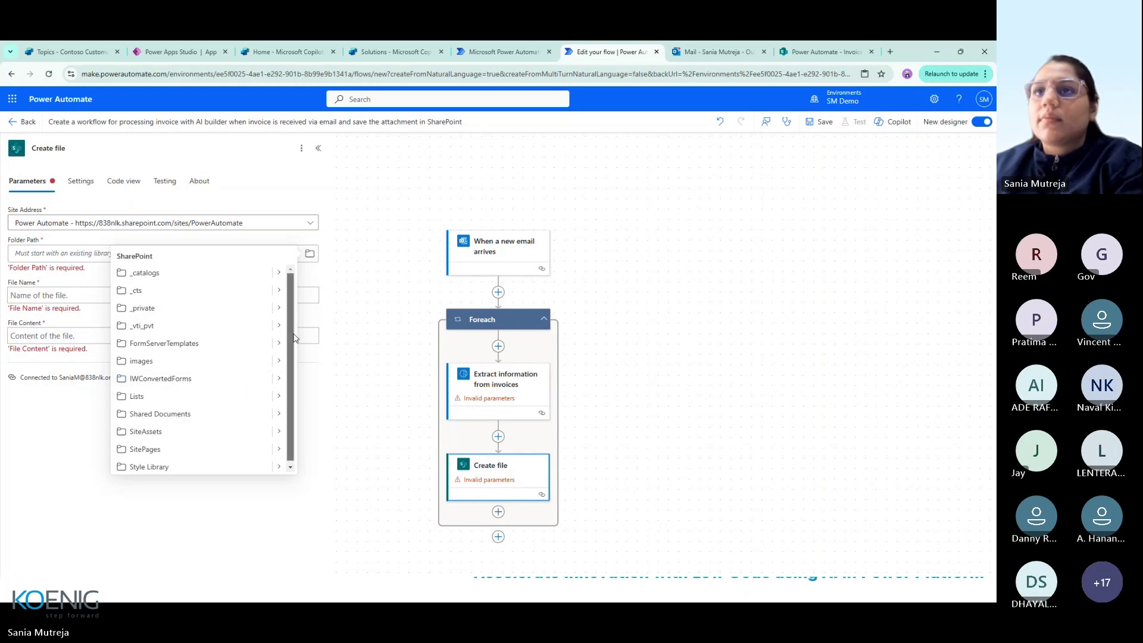
pyautogui.scroll(-1, 262, 363)
pyautogui.click(277, 412)
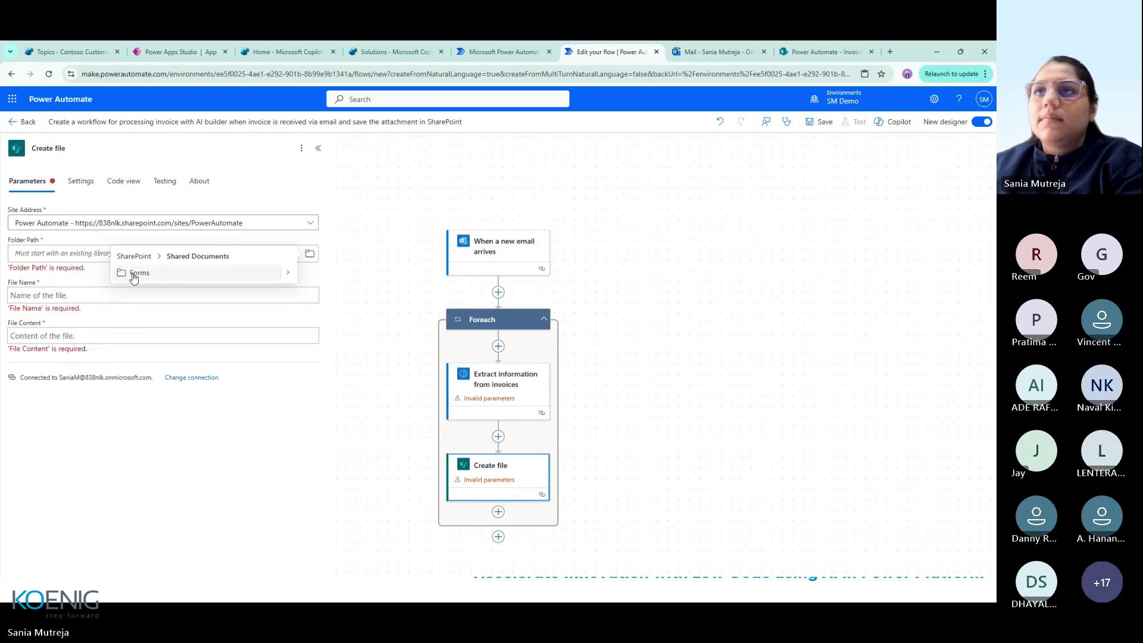
pyautogui.click(287, 272)
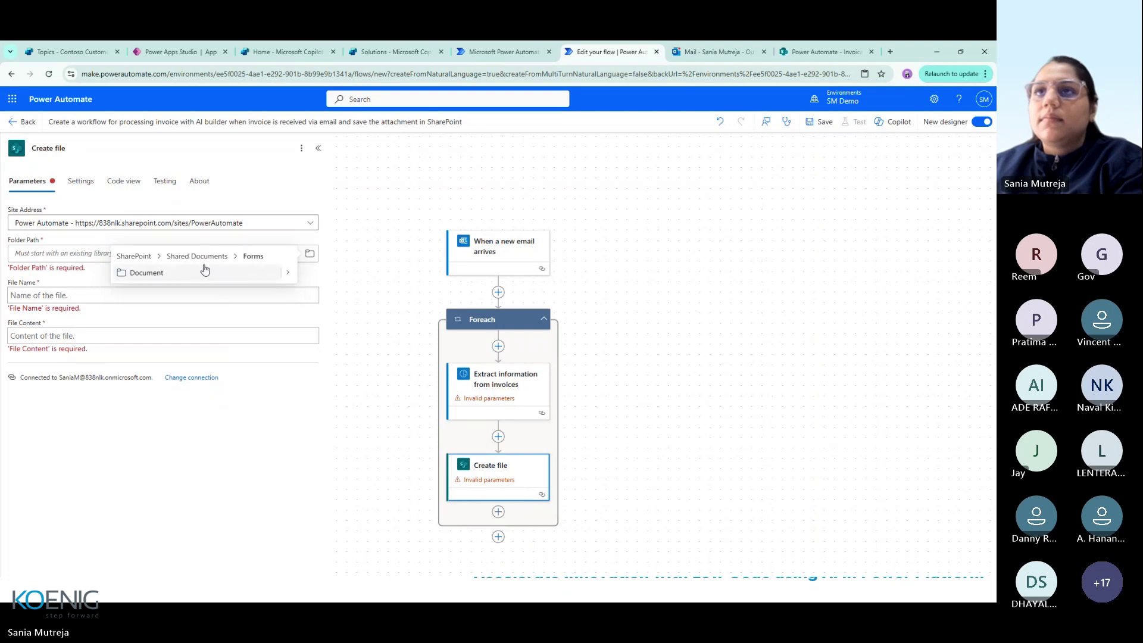
pyautogui.click(195, 271)
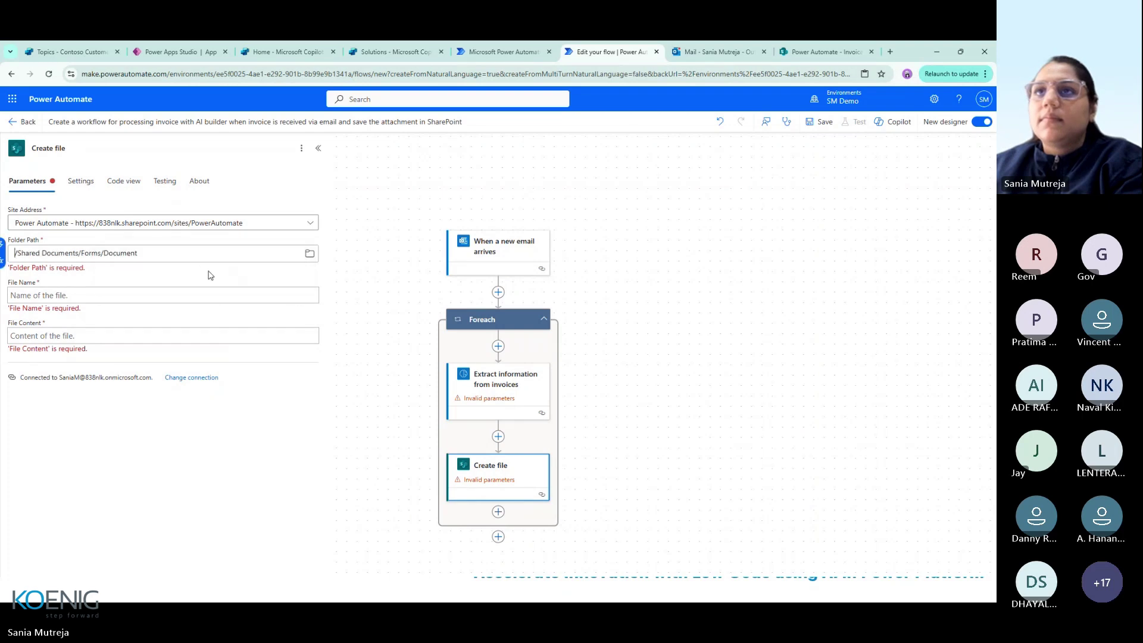
# Set the "Create file" action's File Name to Attachments Name and its File Content to Attachments Content from the email trigger
pyautogui.click(97, 297)
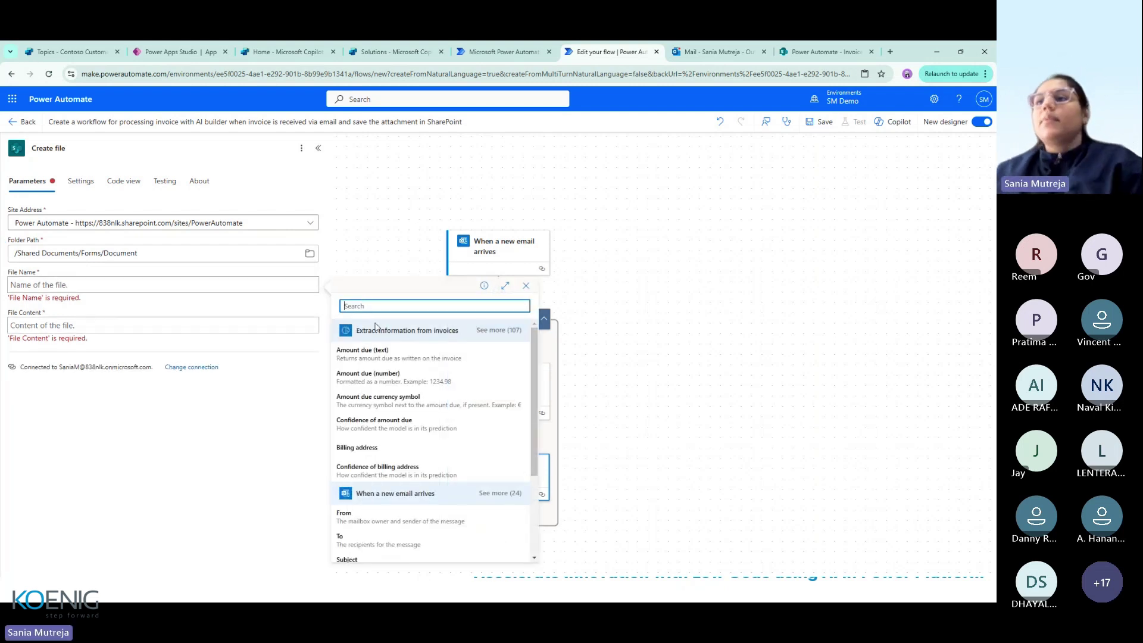
pyautogui.write('Attac')
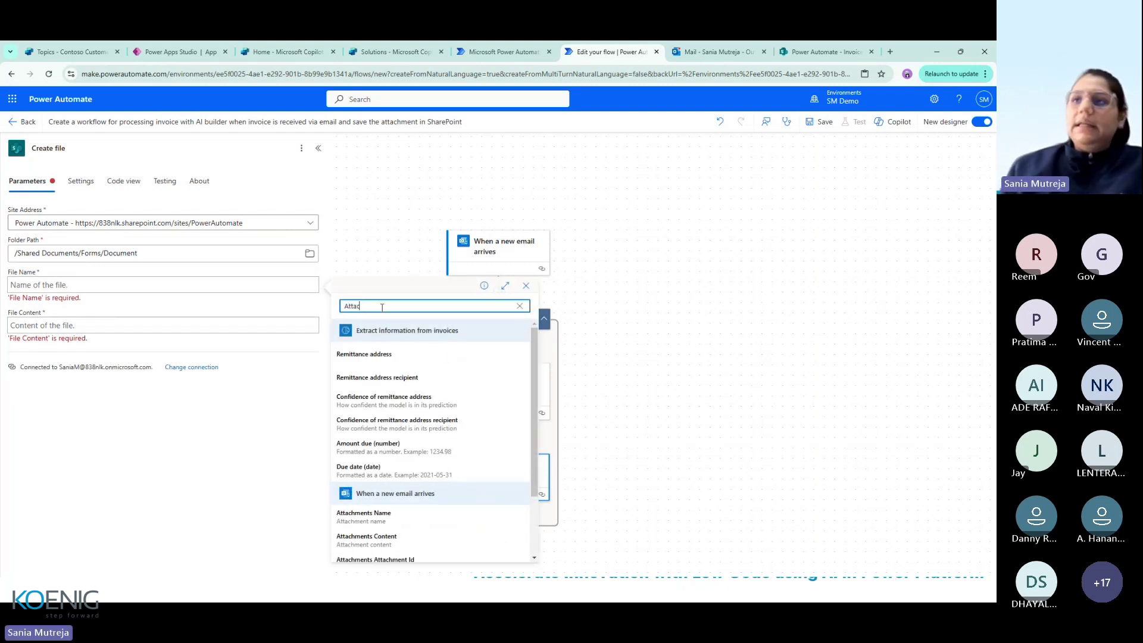
pyautogui.click(399, 514)
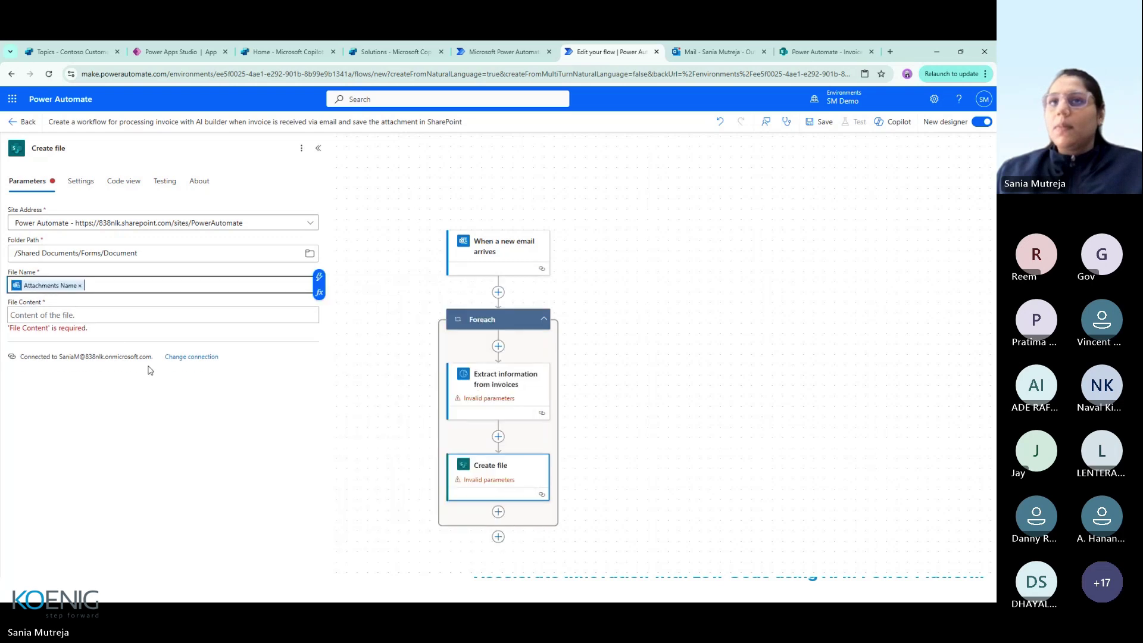
pyautogui.click(101, 314)
pyautogui.click(319, 306)
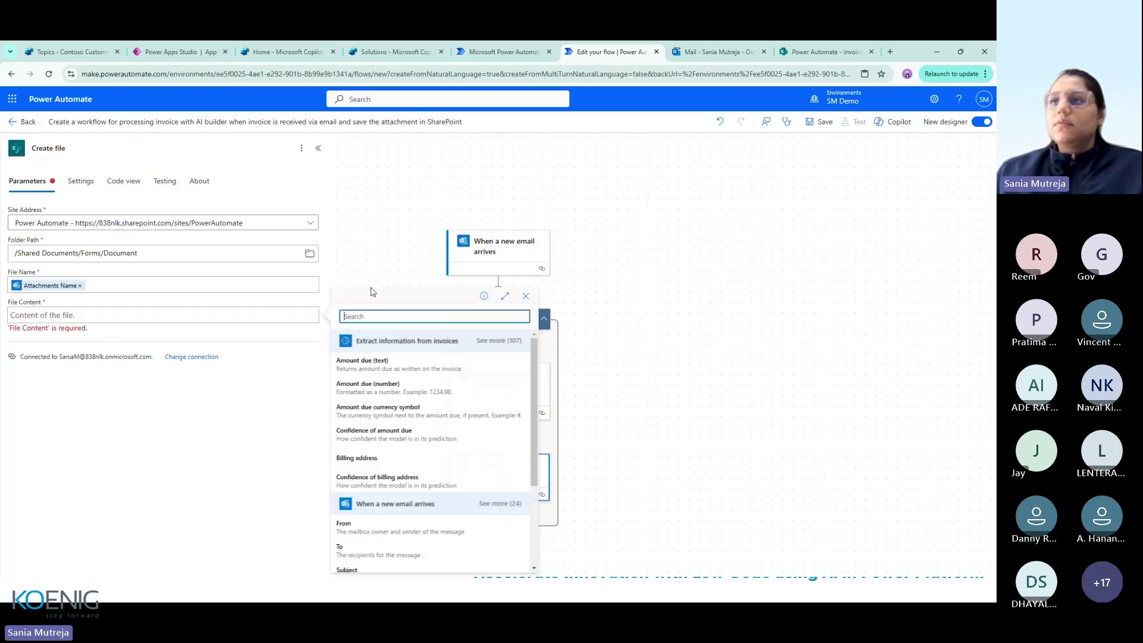
pyautogui.write('Attach')
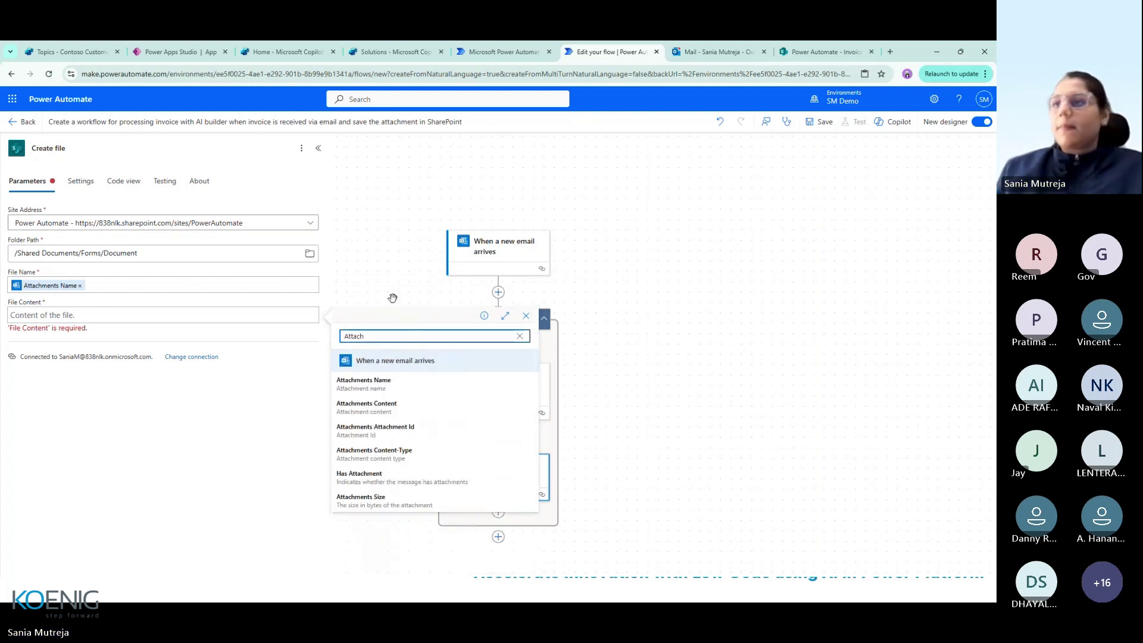
pyautogui.click(394, 410)
pyautogui.click(594, 436)
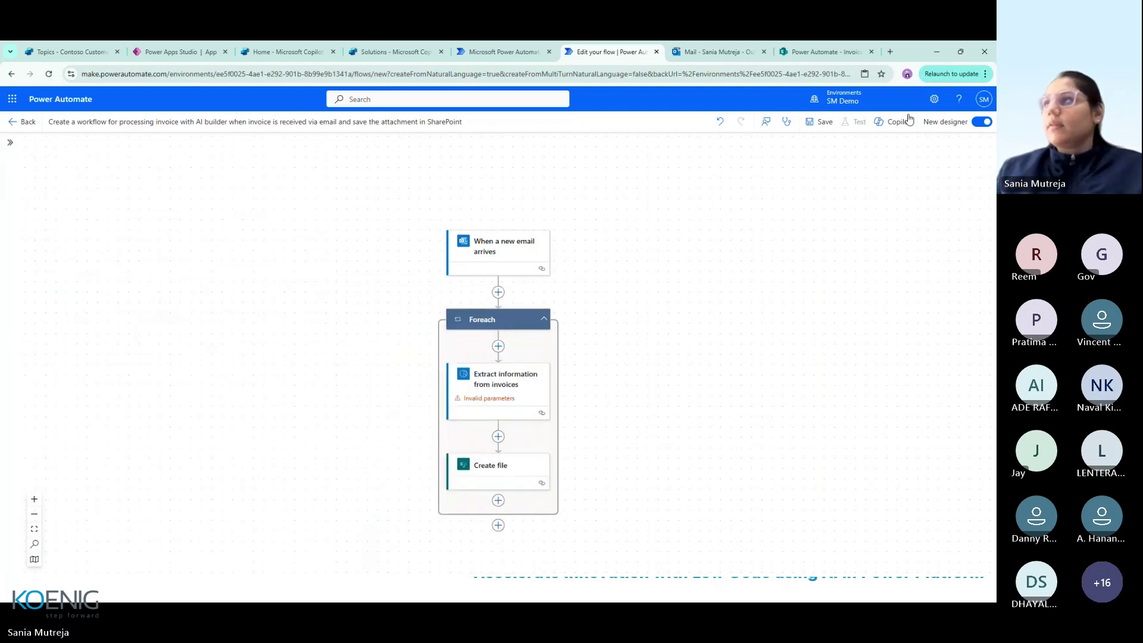
# Show all advanced parameters of the "Extract information from invoices" action and remove Prefer and Pages again
pyautogui.click(532, 384)
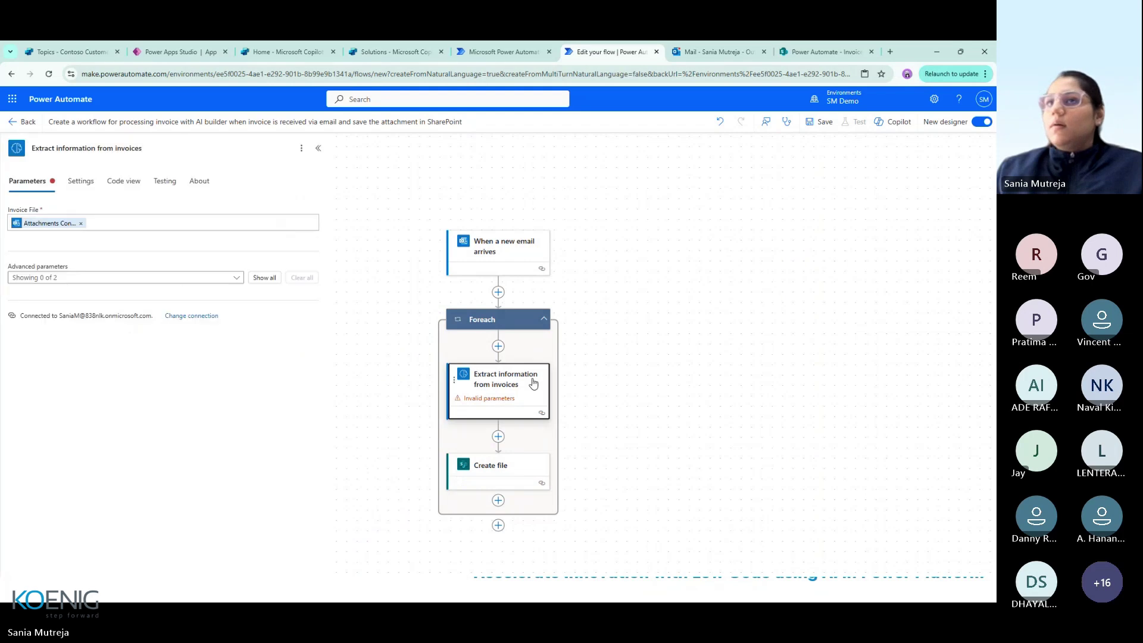
pyautogui.click(265, 277)
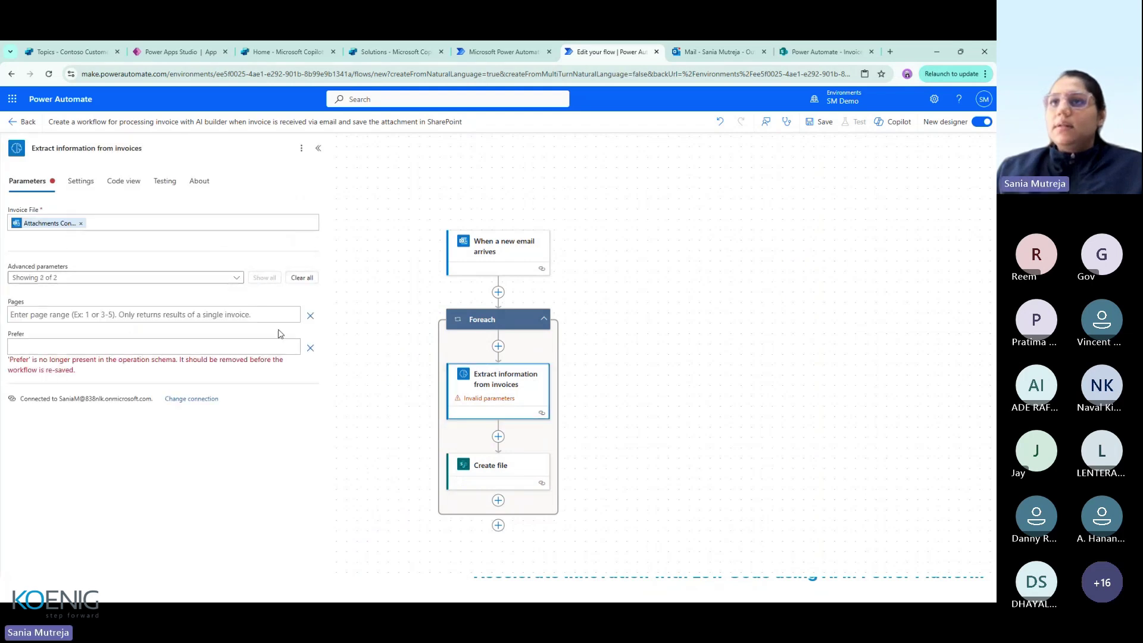
pyautogui.click(309, 347)
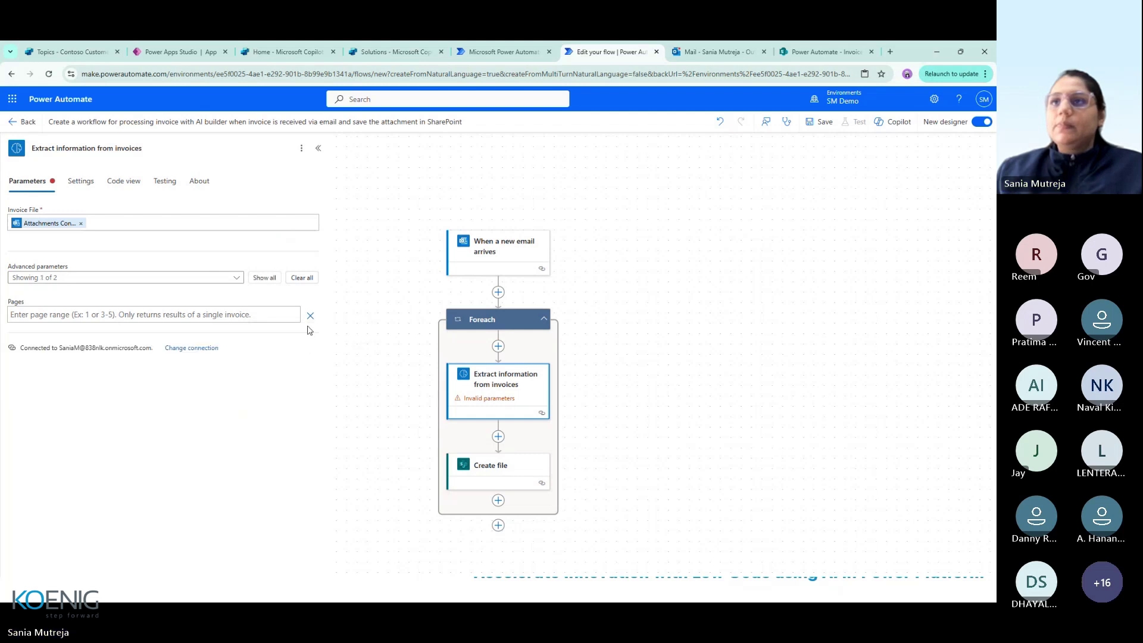
pyautogui.click(310, 315)
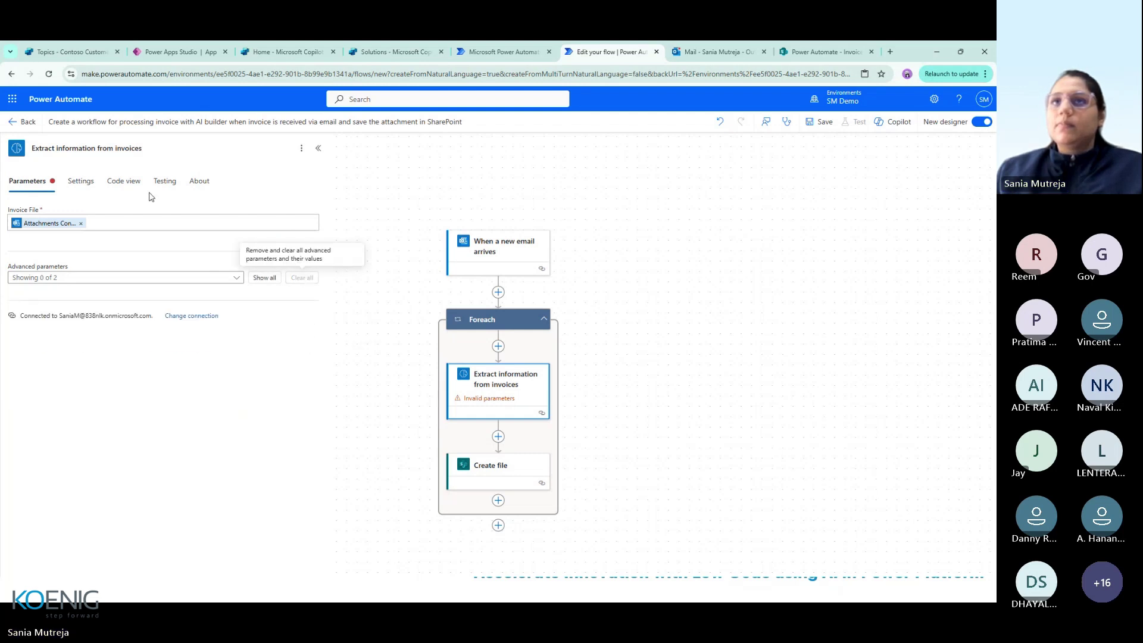
# Reselect Attachments Content as the Invoice File of the "Extract information from invoices" action and try to save the flow
pyautogui.click(81, 223)
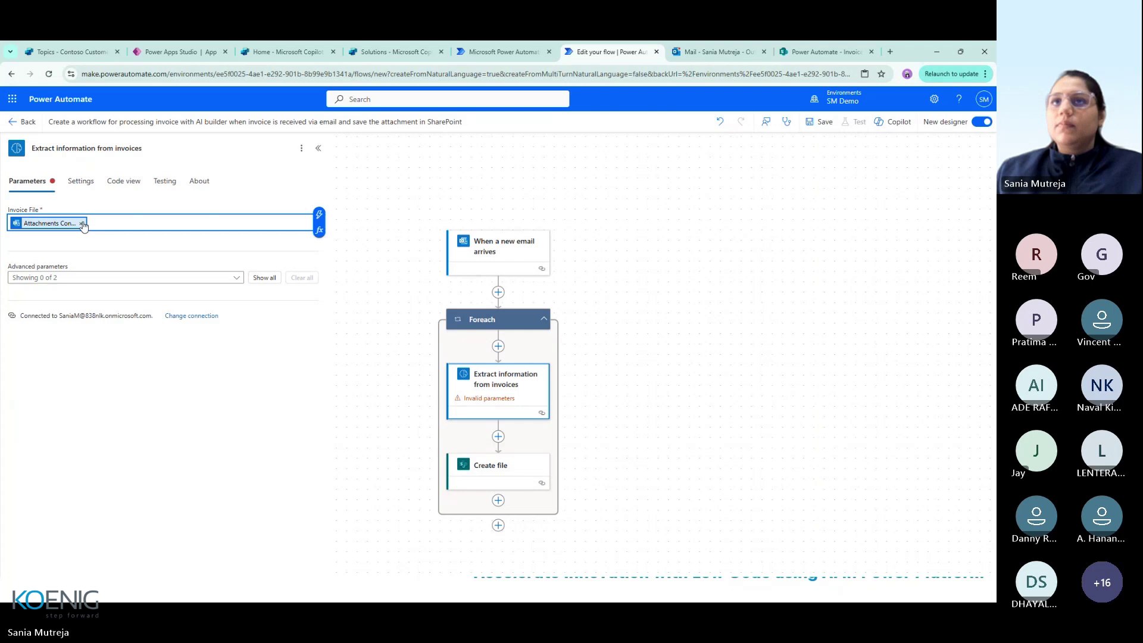
pyautogui.click(320, 215)
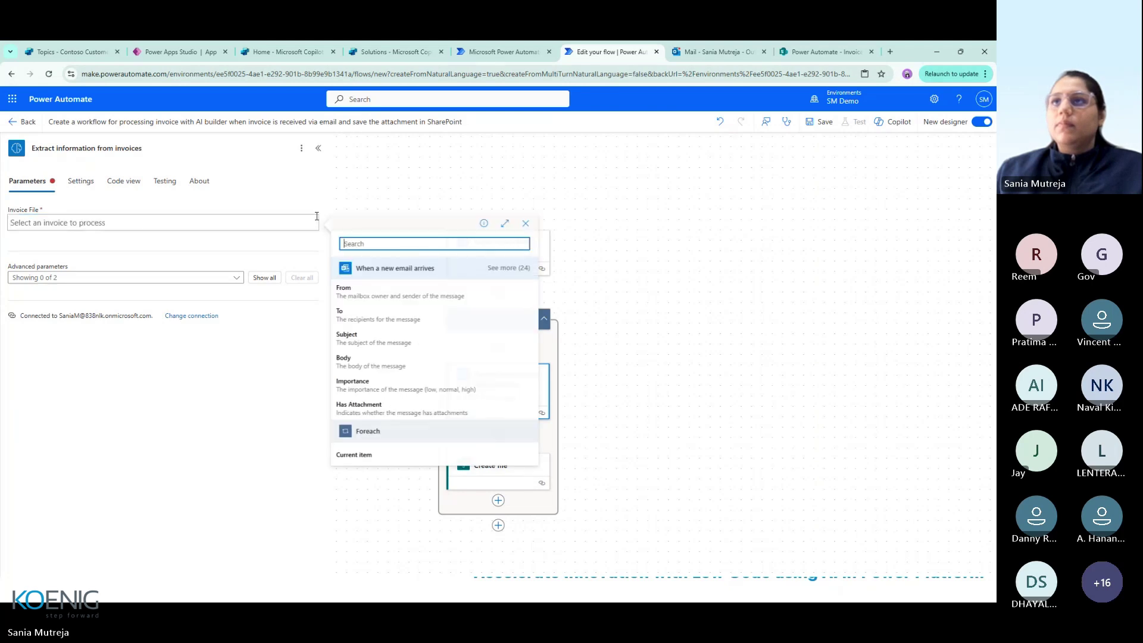
pyautogui.write('Atta')
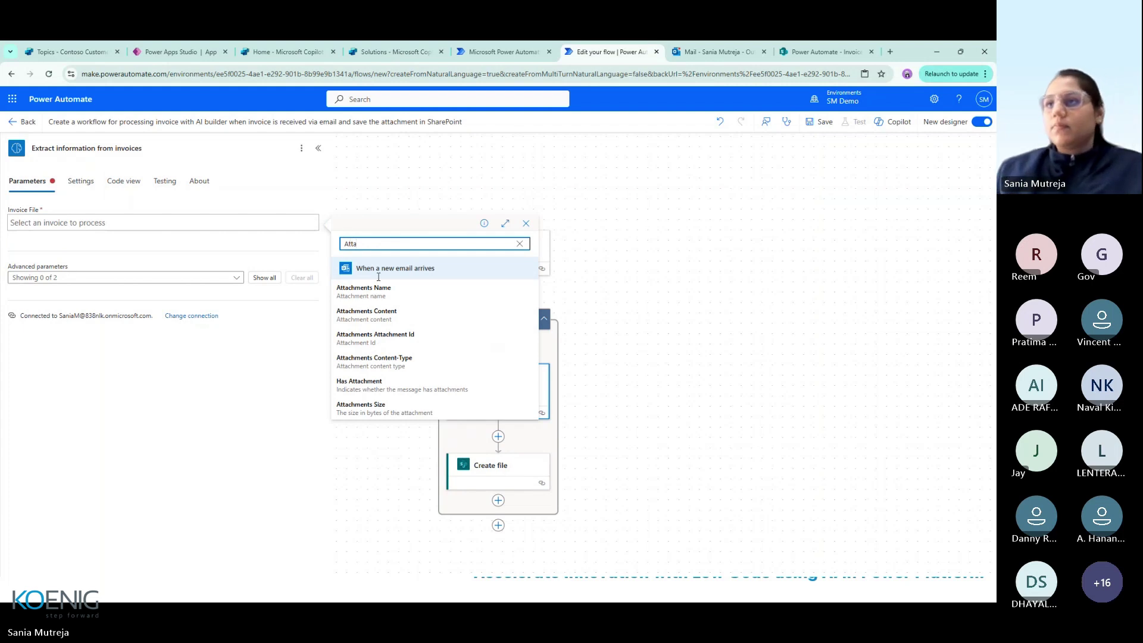
pyautogui.click(391, 317)
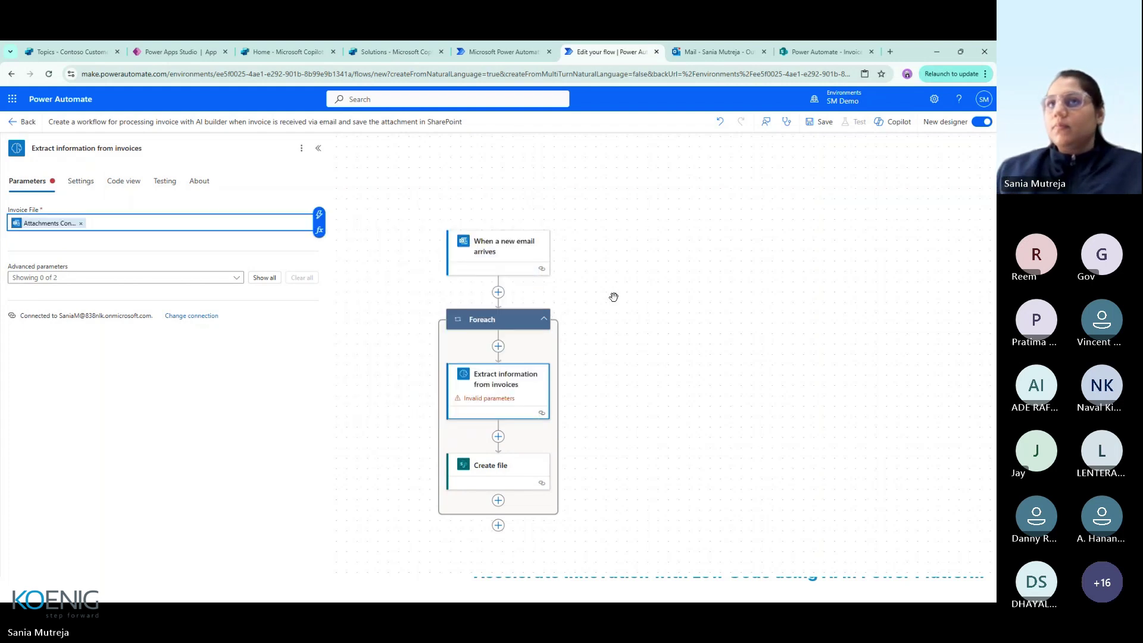
pyautogui.click(825, 124)
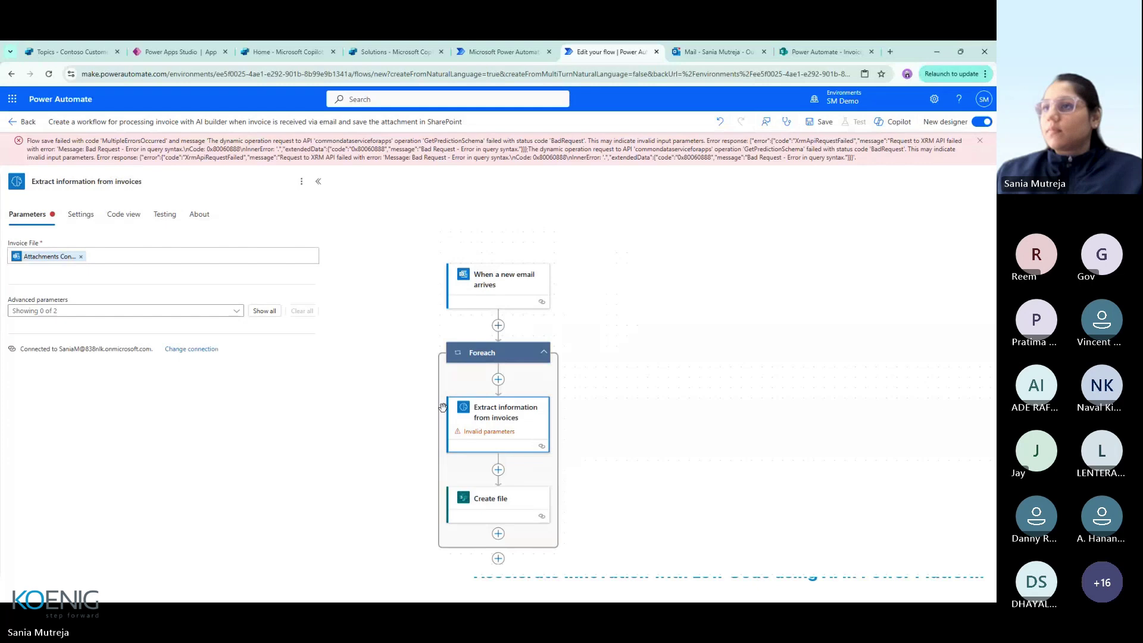
# Delete the "Extract information from invoices" action from the Foreach loop
pyautogui.rightClick(499, 431)
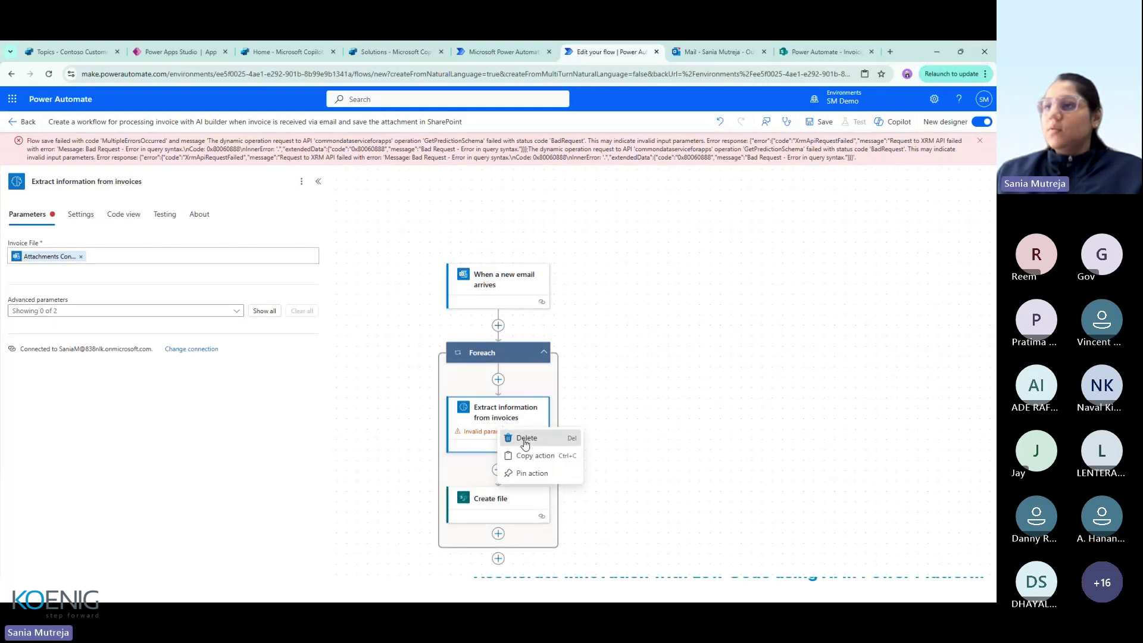
pyautogui.click(526, 440)
pyautogui.click(537, 365)
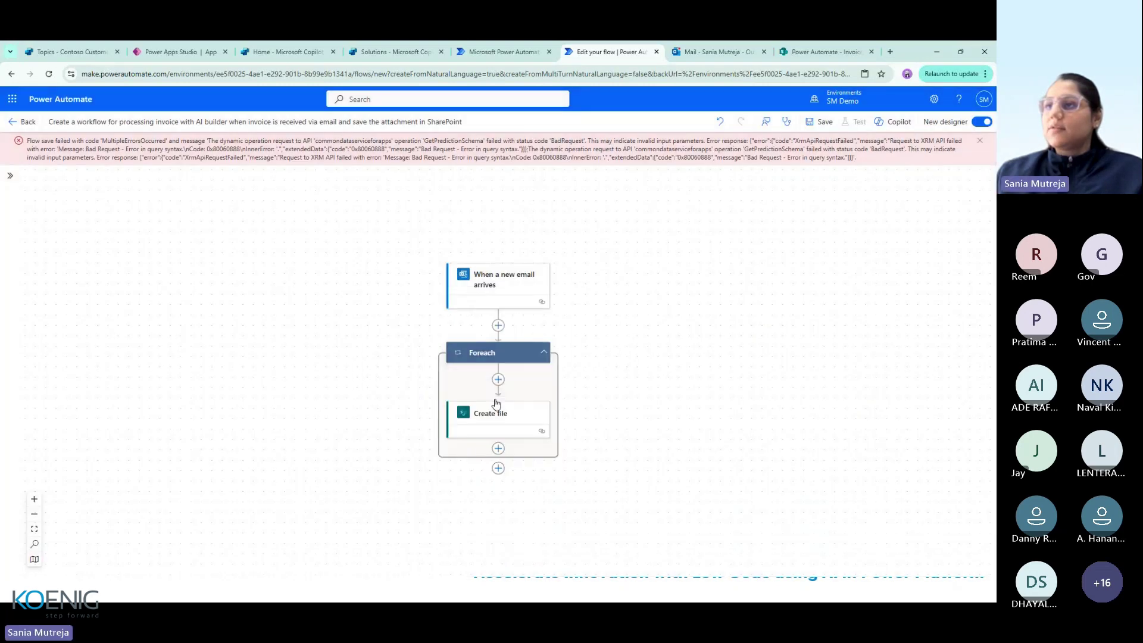
# Add AI Builder's "Extract information from invoices" action inside the Foreach loop, before "Create file"
pyautogui.click(499, 379)
pyautogui.click(548, 370)
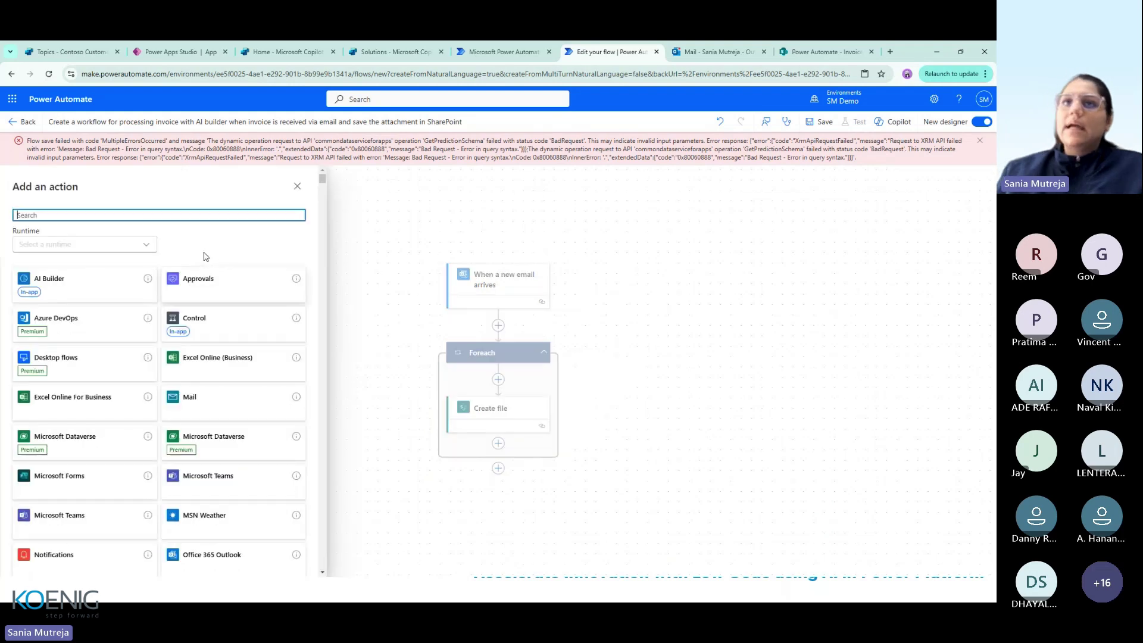
pyautogui.click(55, 289)
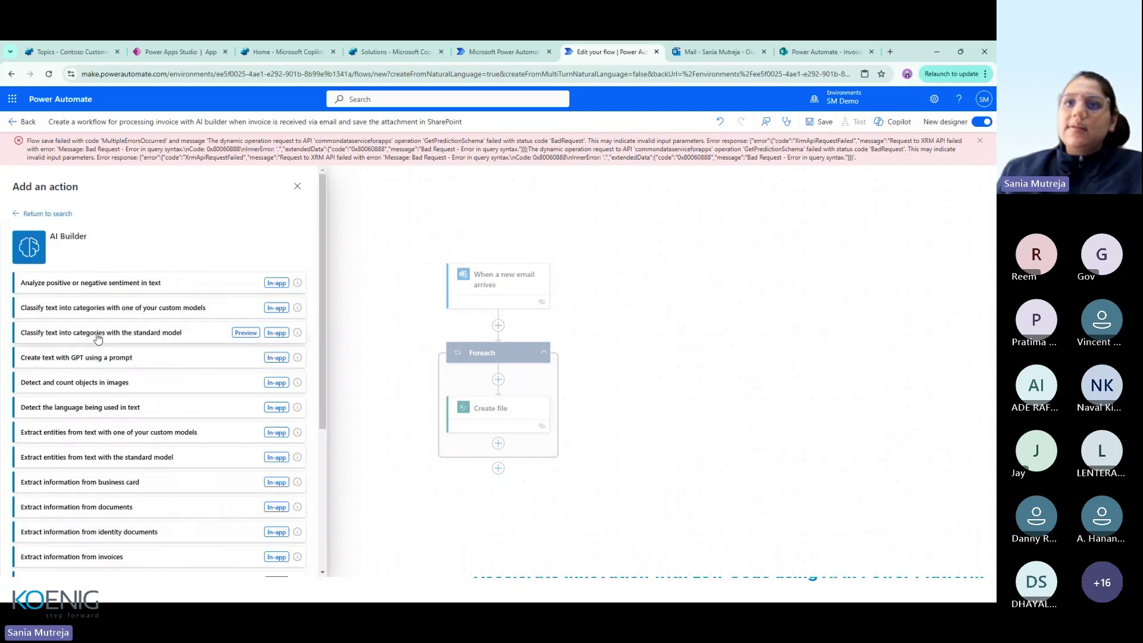
pyautogui.click(90, 562)
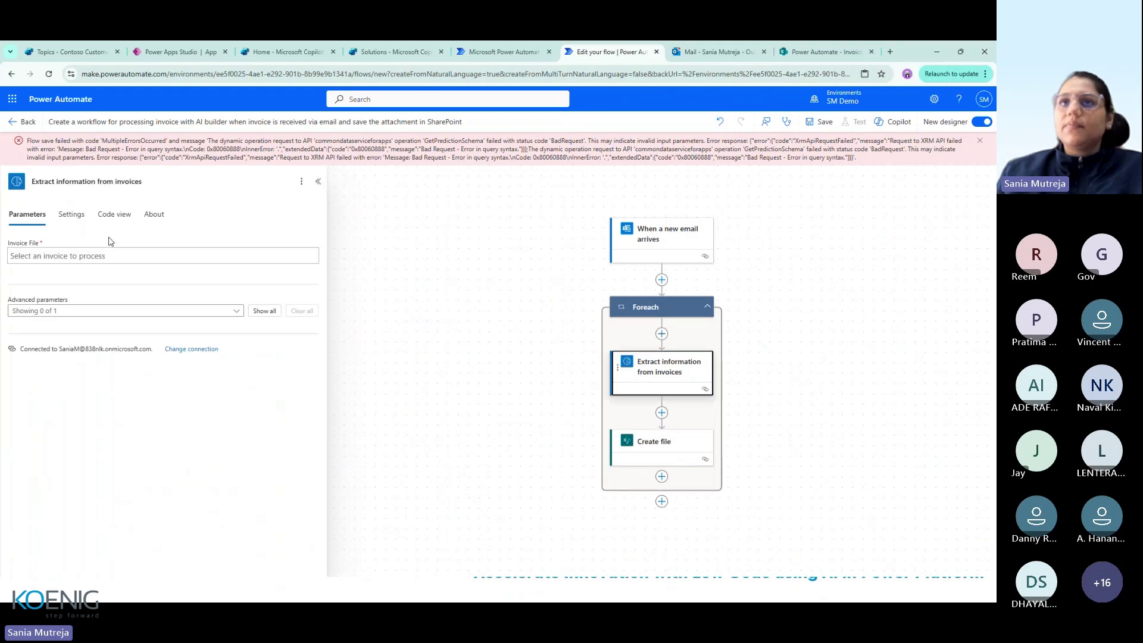
# Set the action's Invoice File to Attachments Content from the email trigger, save the flow and dismiss the notification
pyautogui.click(111, 255)
pyautogui.click(320, 253)
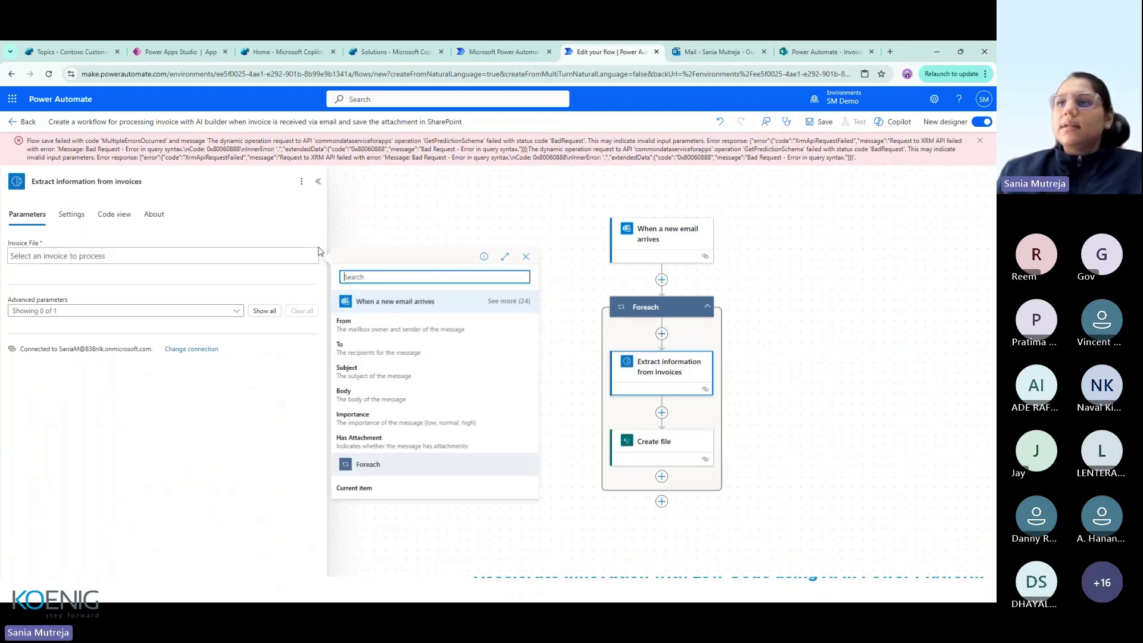
pyautogui.write('Atta')
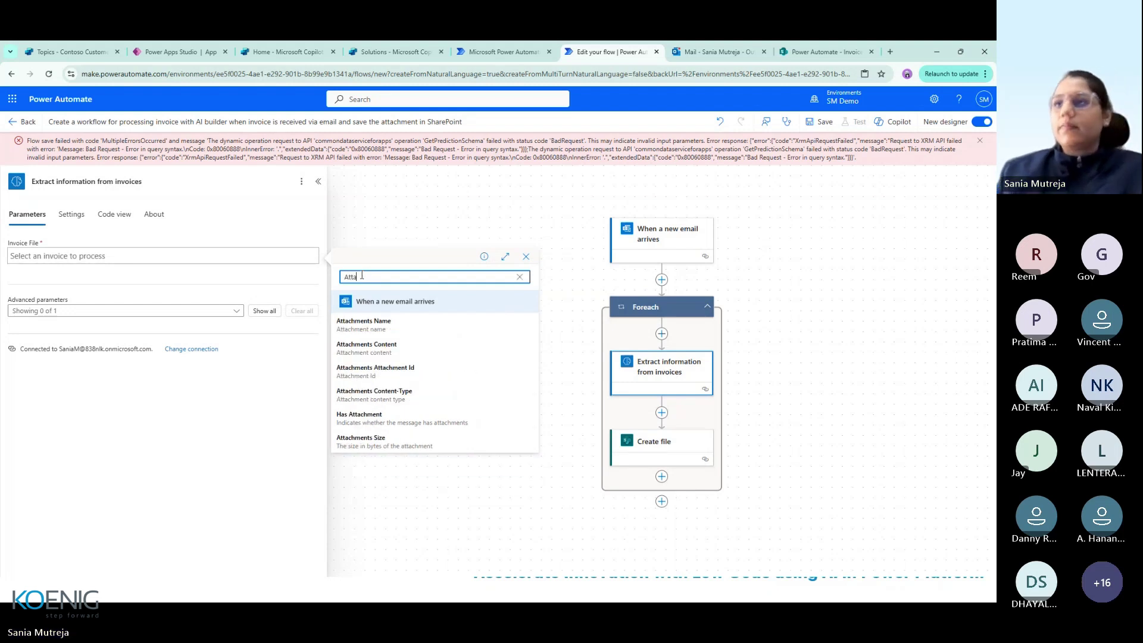
pyautogui.click(391, 351)
pyautogui.click(826, 122)
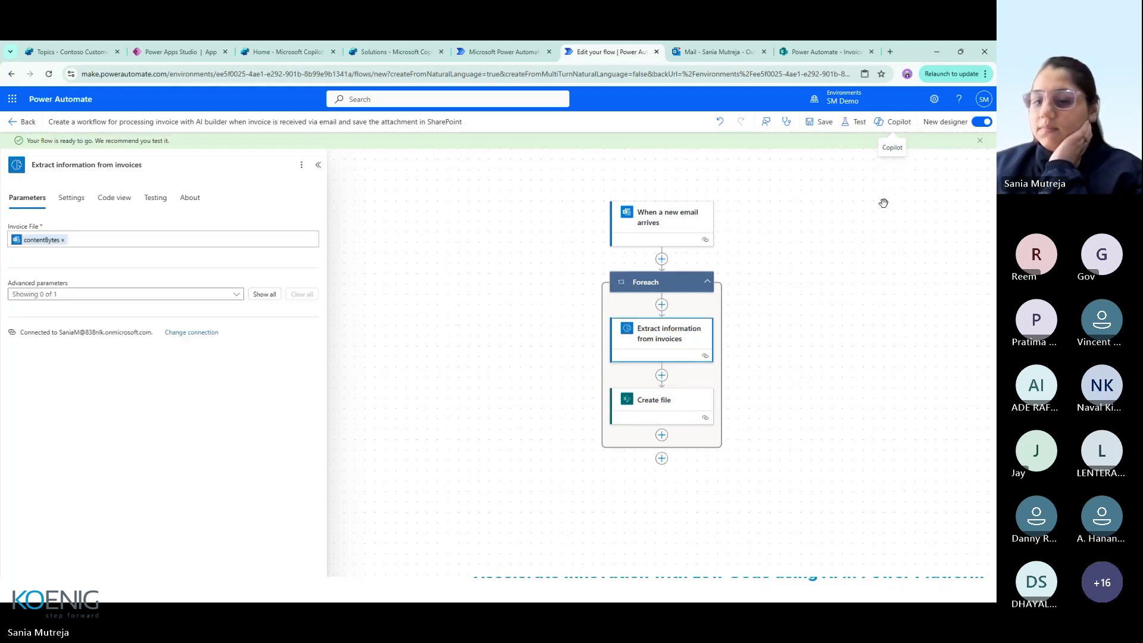
pyautogui.click(980, 143)
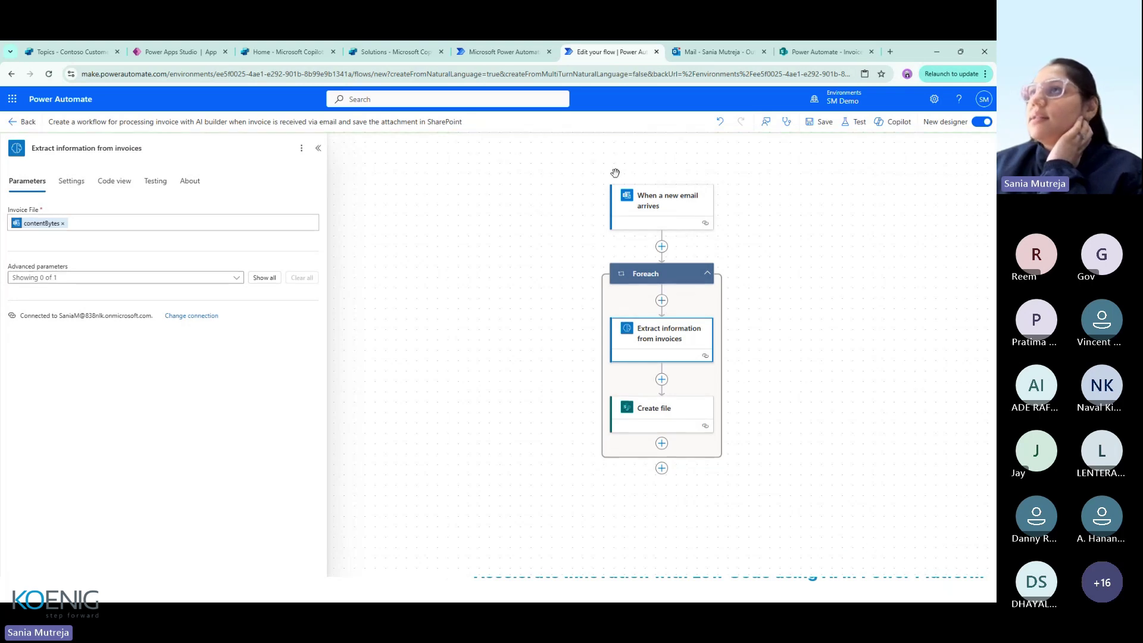
# Start a manual test of the flow
pyautogui.click(852, 123)
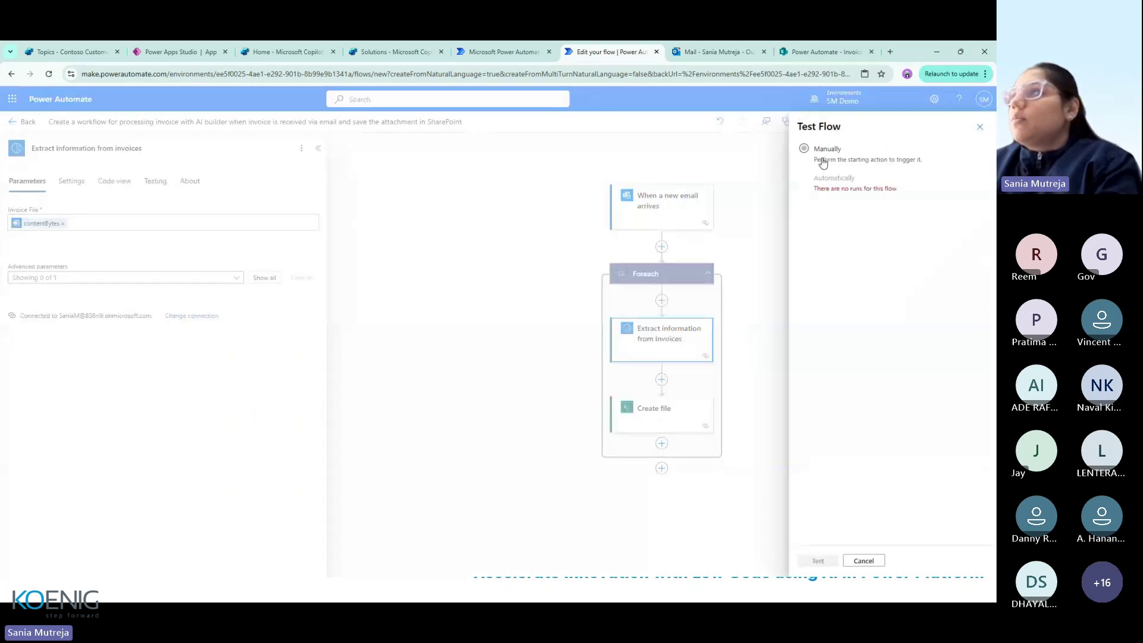
pyautogui.click(804, 148)
pyautogui.click(818, 561)
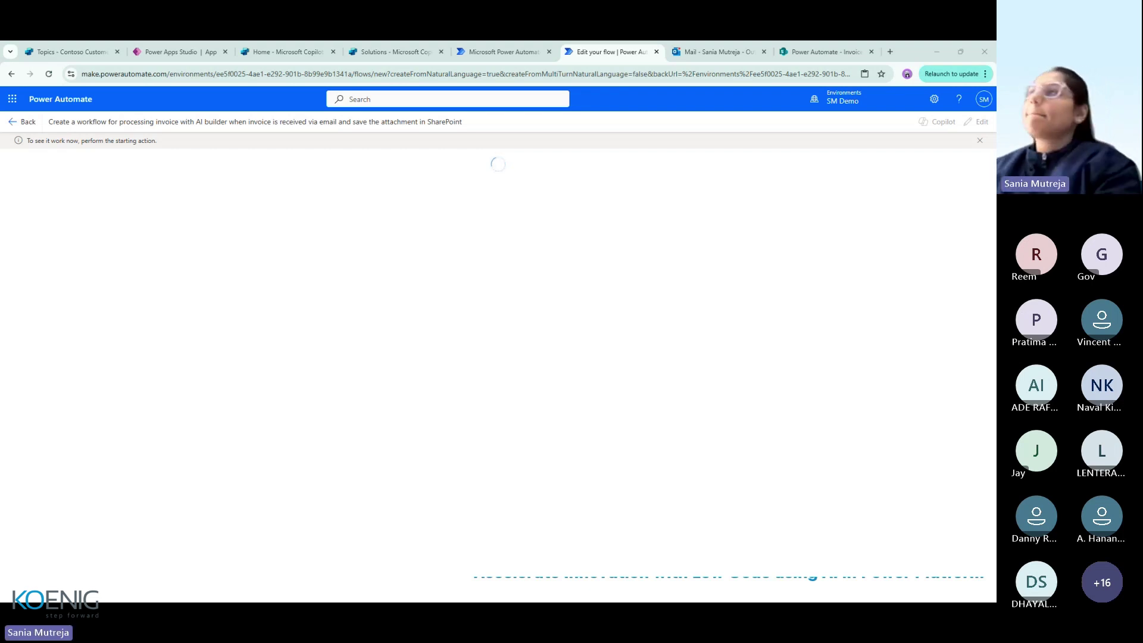
# Switch to Outlook, open the newly received Invoice email and preview its Contoso 6.pdf attachment
pyautogui.click(699, 56)
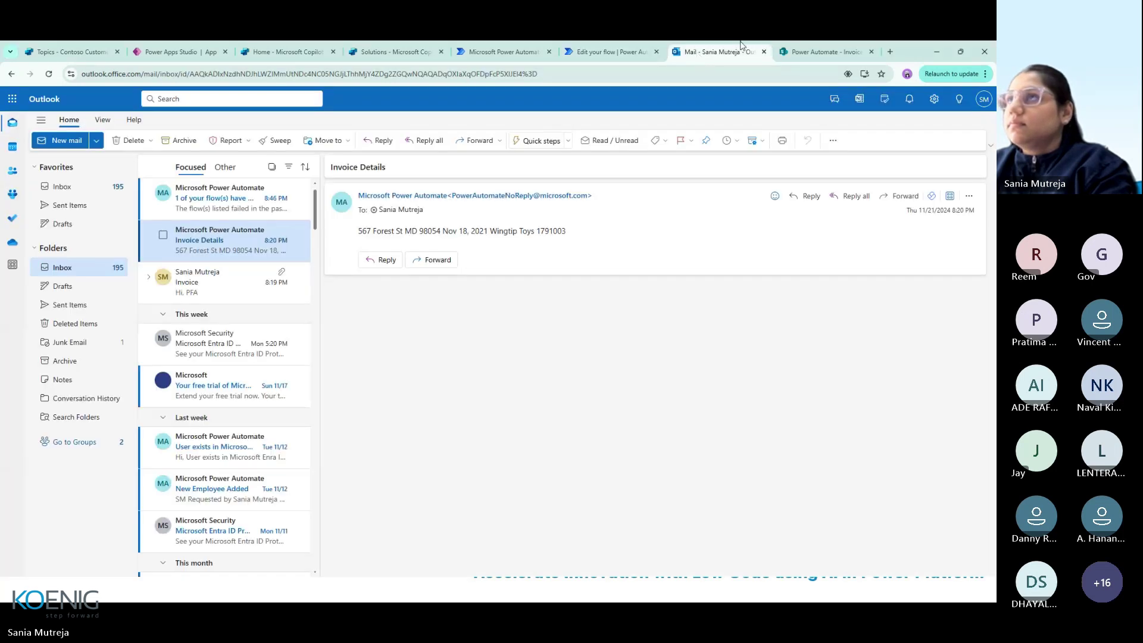
pyautogui.click(634, 43)
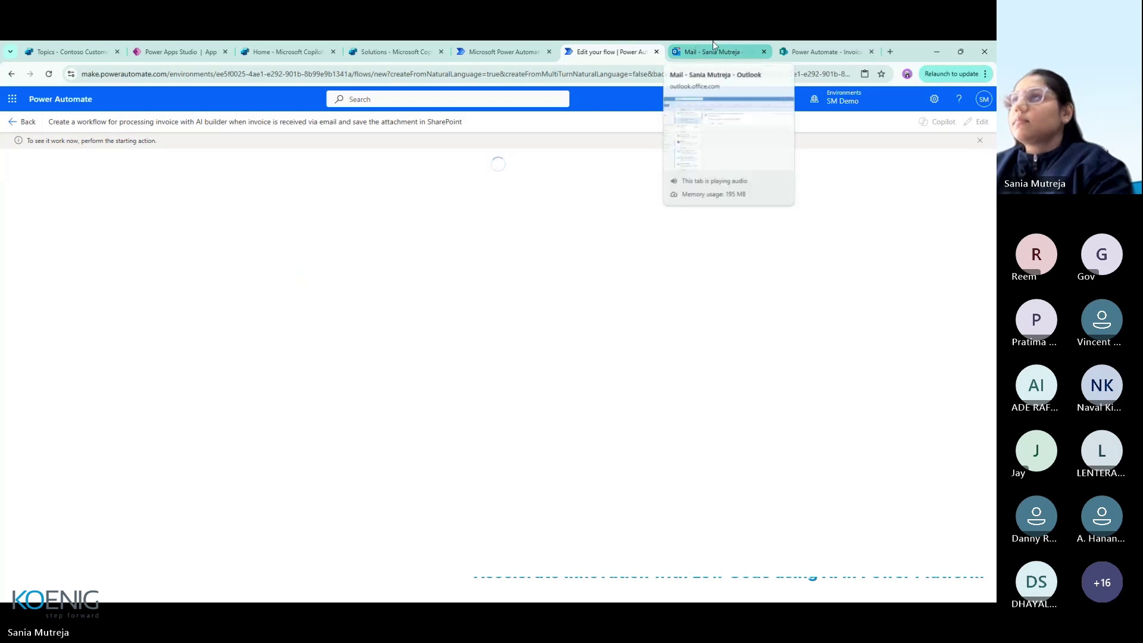
pyautogui.click(713, 43)
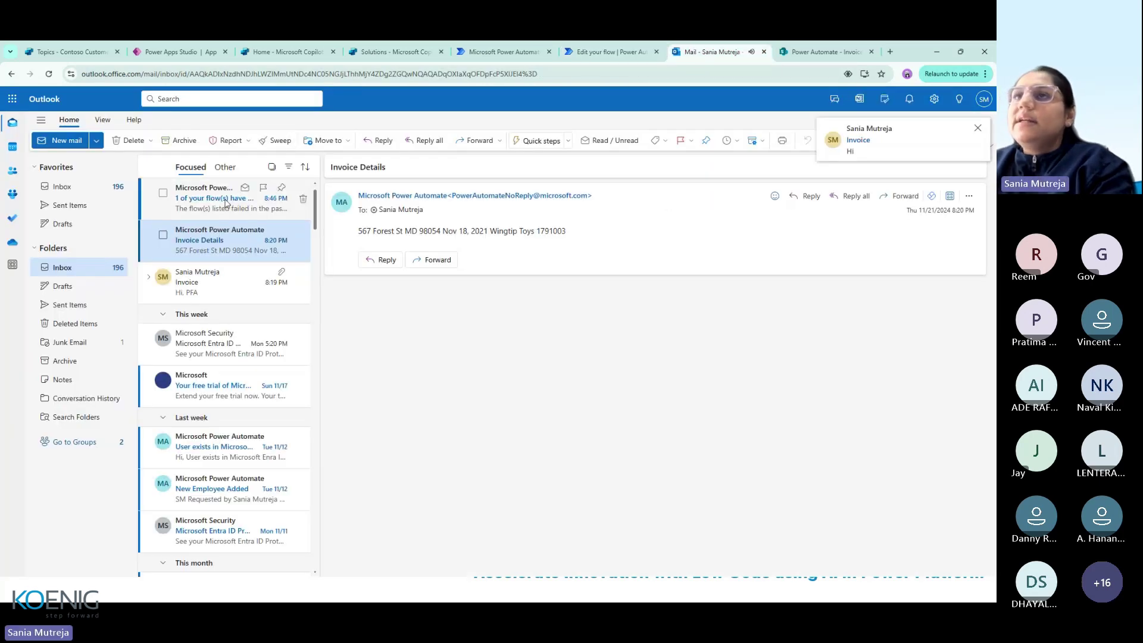
pyautogui.scroll(-3, 197, 240)
pyautogui.scroll(3, 197, 240)
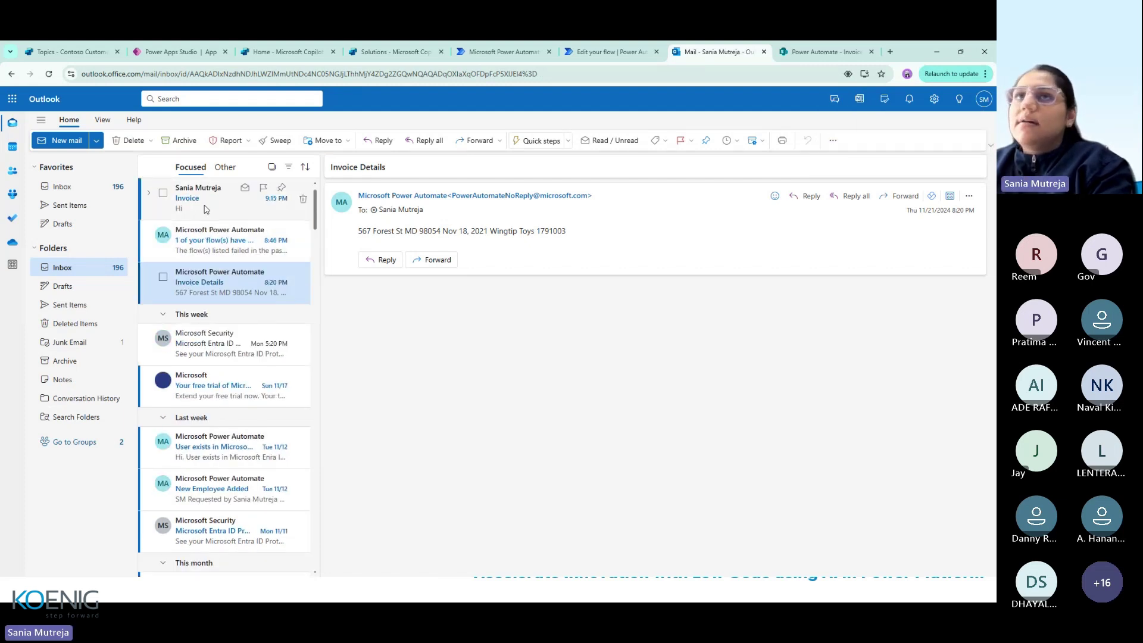
pyautogui.click(206, 209)
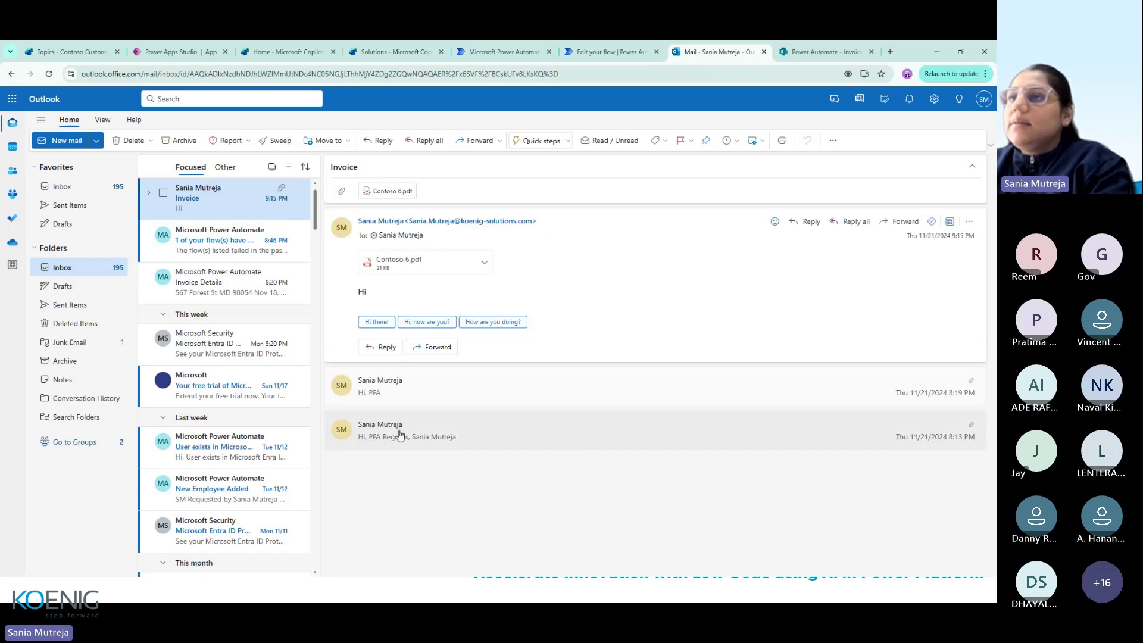
pyautogui.click(400, 435)
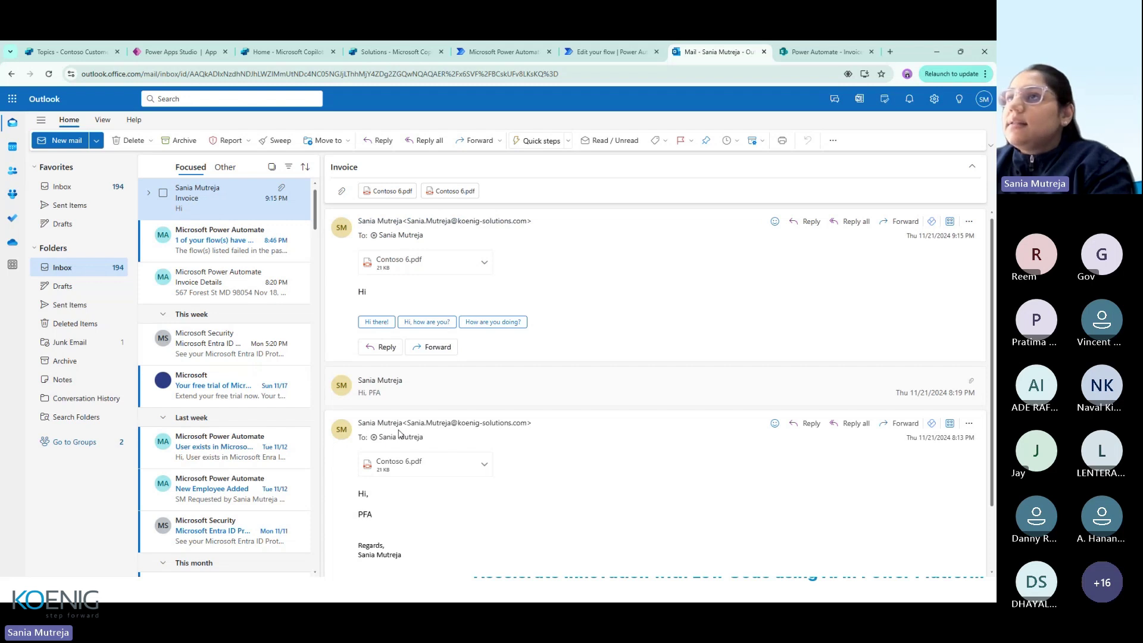
pyautogui.click(400, 434)
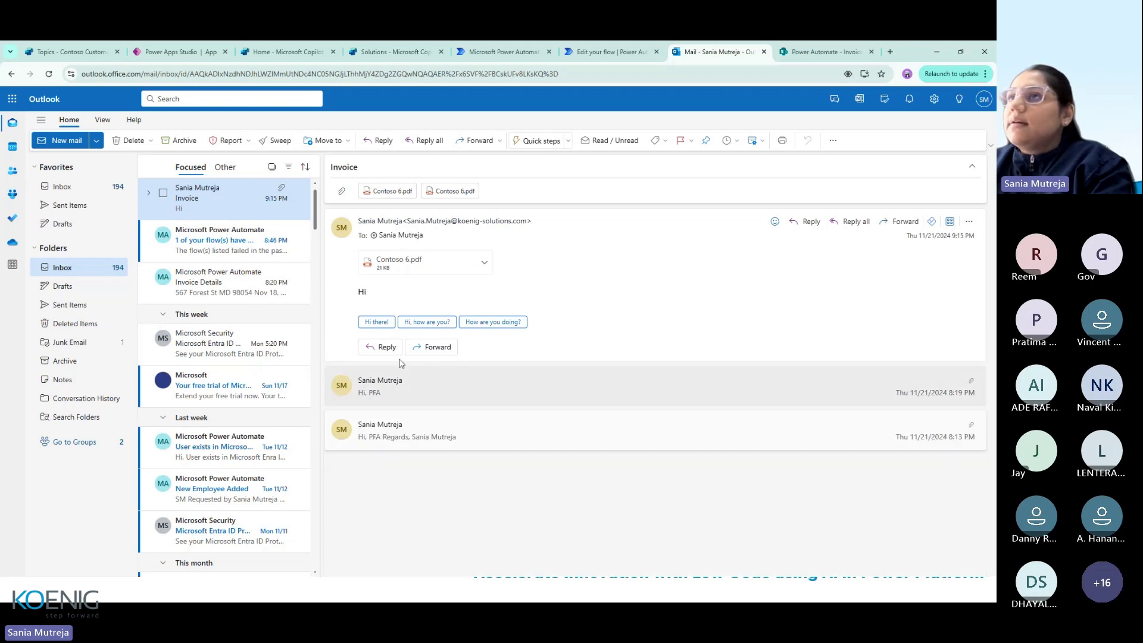
pyautogui.click(406, 265)
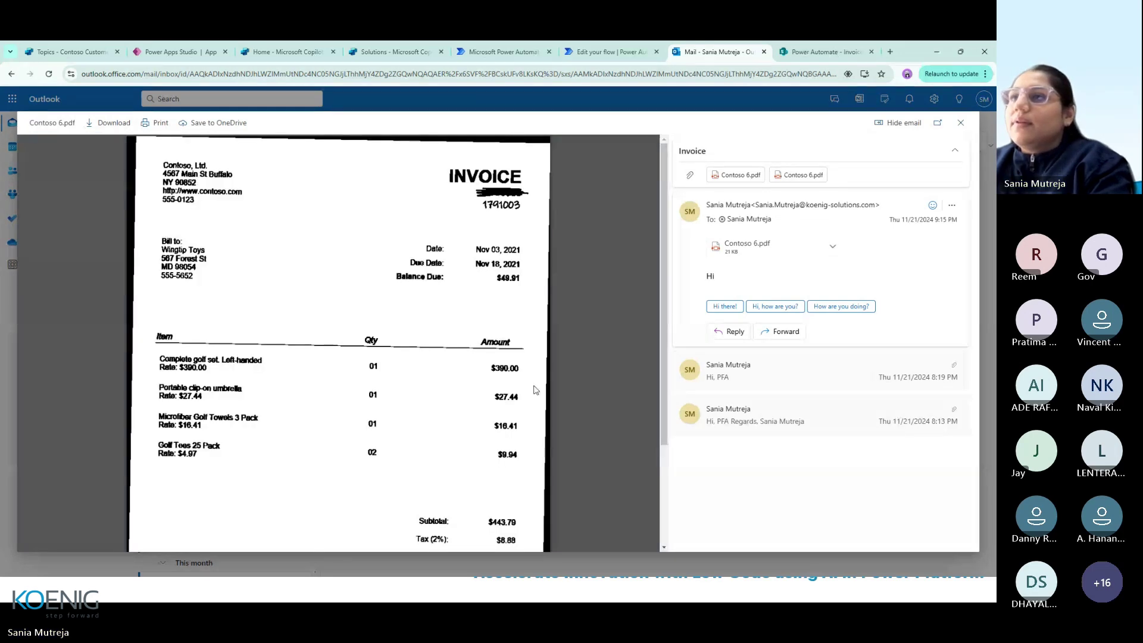
pyautogui.click(961, 124)
# Check the Invoices list in SharePoint, then review the flow's test run in Power Automate
pyautogui.click(823, 51)
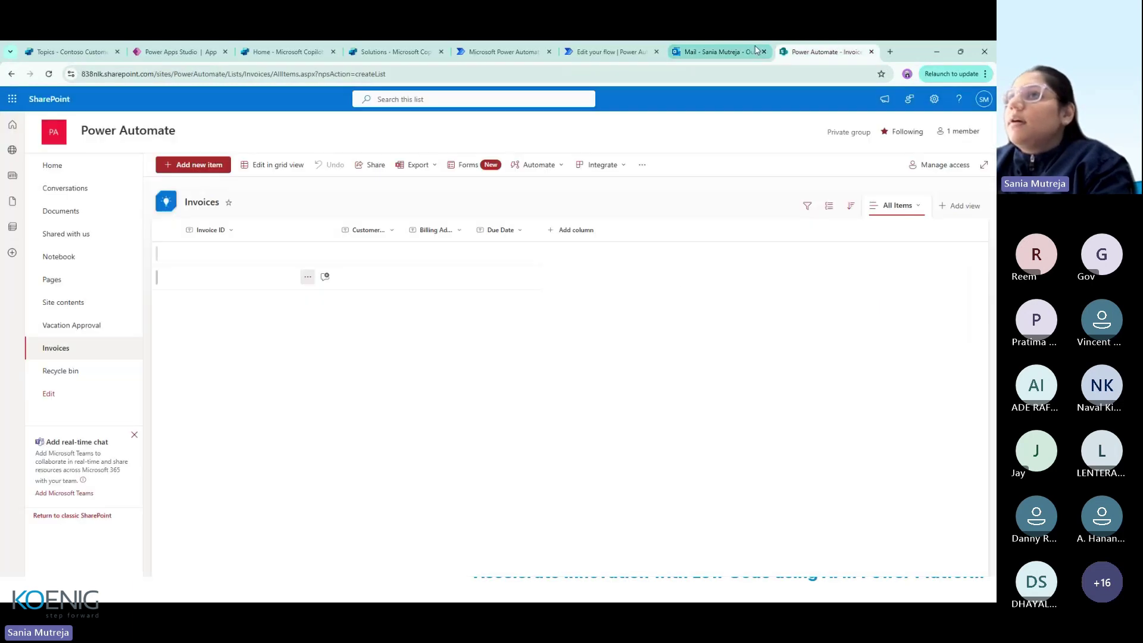
pyautogui.click(611, 52)
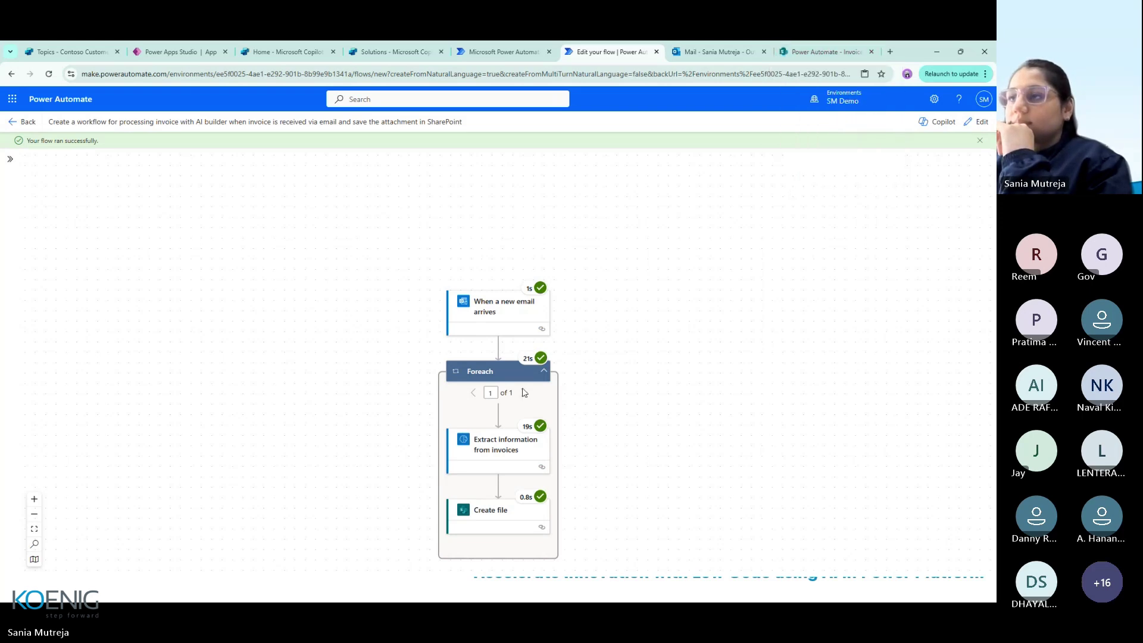
pyautogui.scroll(-1, 581, 323)
# Look for the saved attachment in the Power Automate SharePoint site's Documents, Shared with us, Home and Invoices pages
pyautogui.click(821, 52)
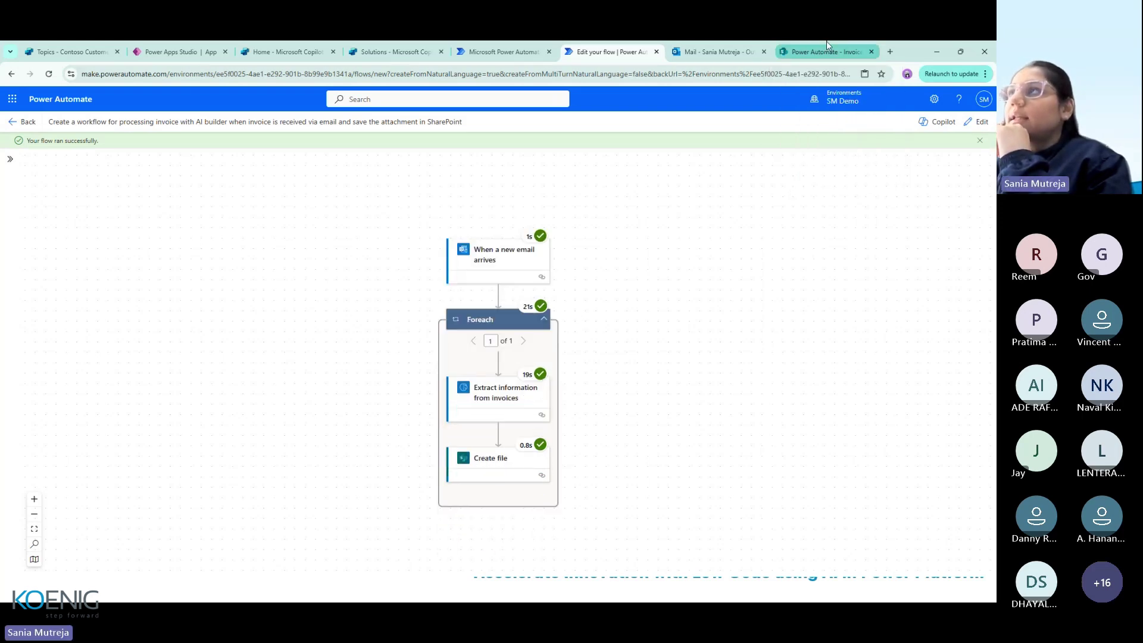
pyautogui.click(69, 214)
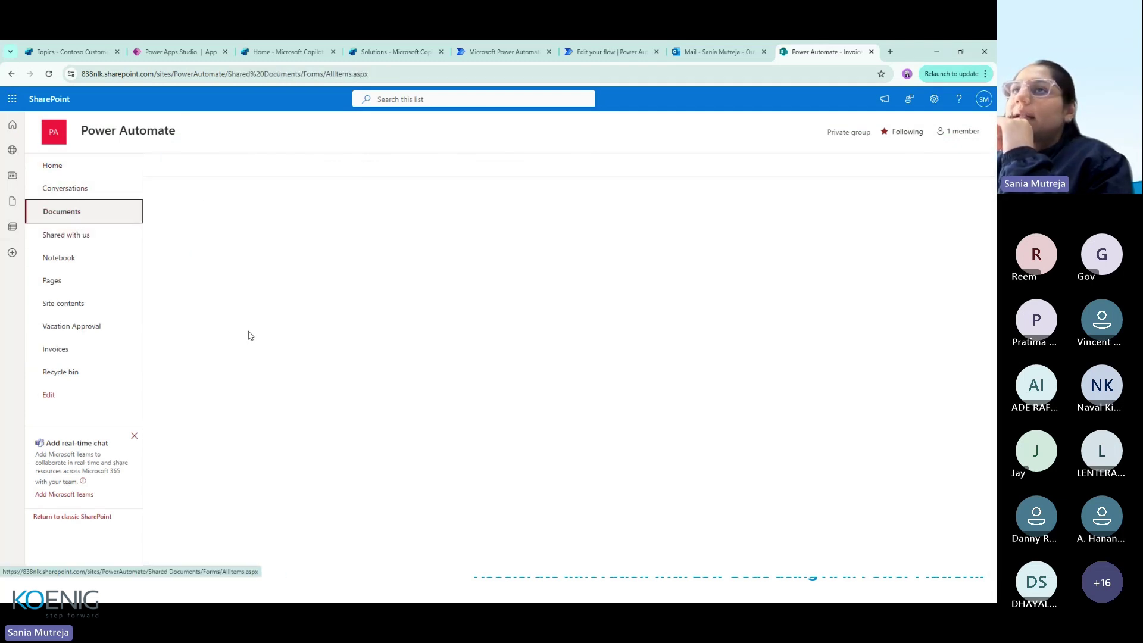
pyautogui.click(51, 75)
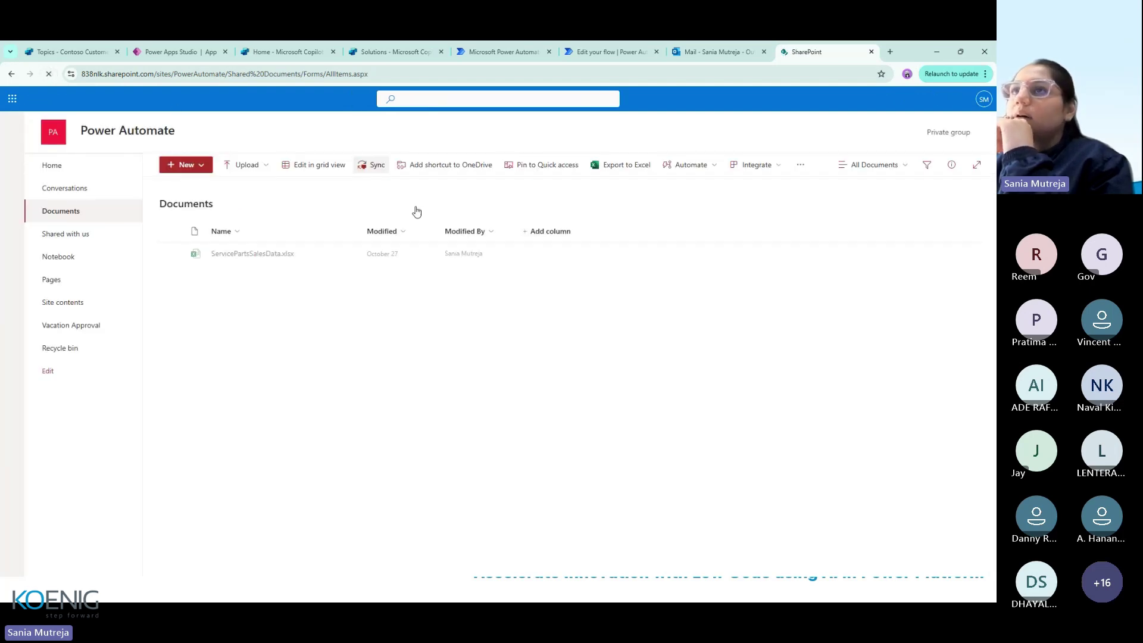
pyautogui.click(79, 234)
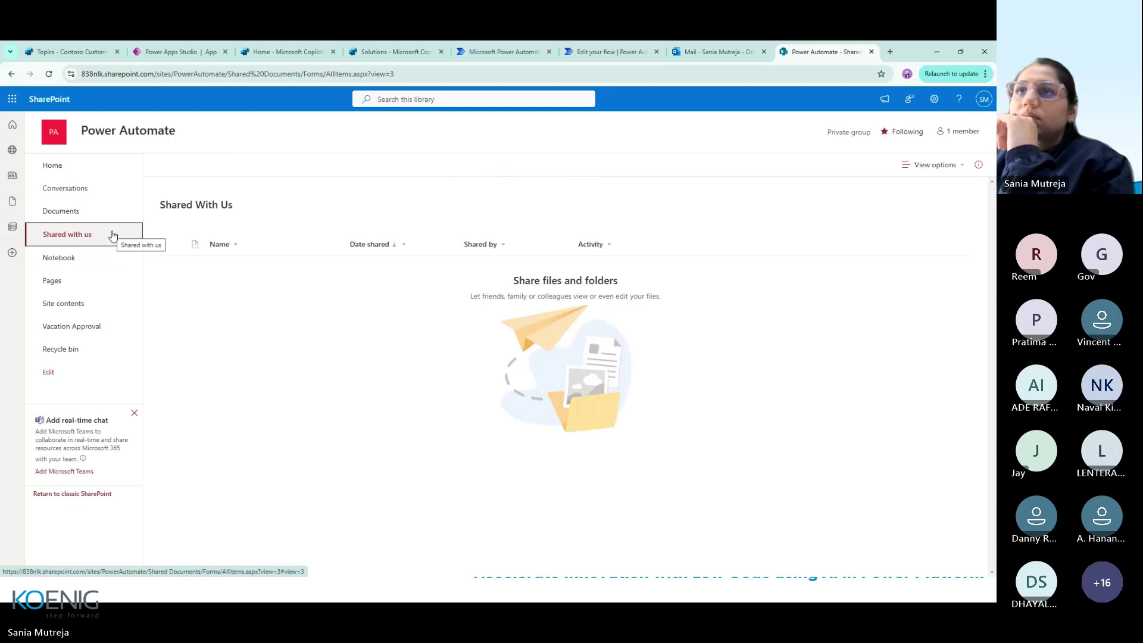
pyautogui.click(52, 166)
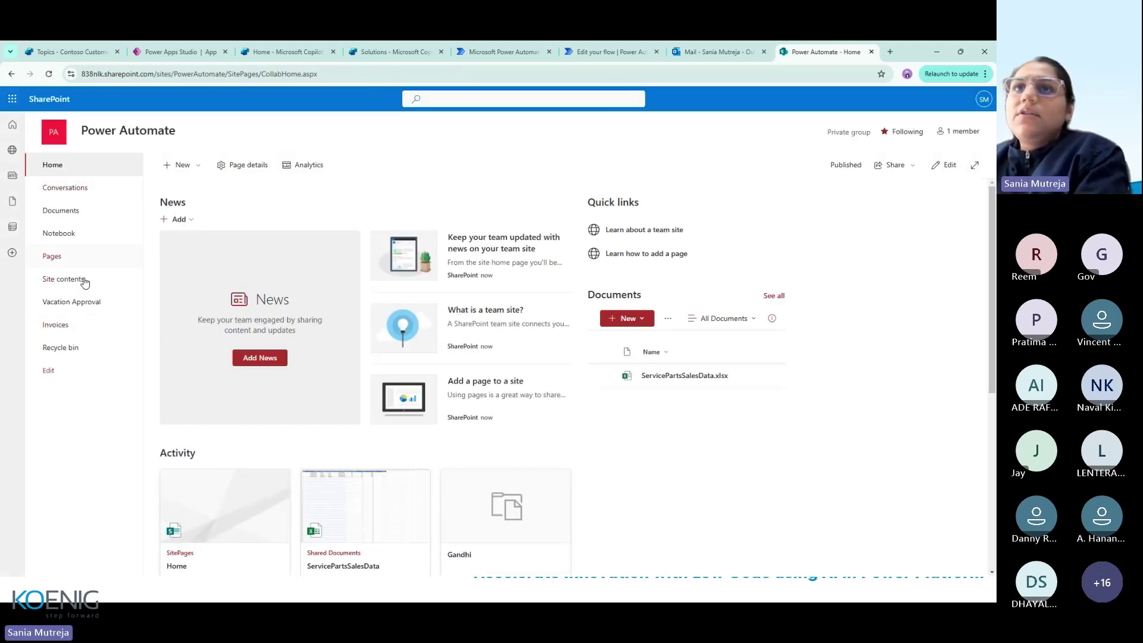
pyautogui.click(48, 326)
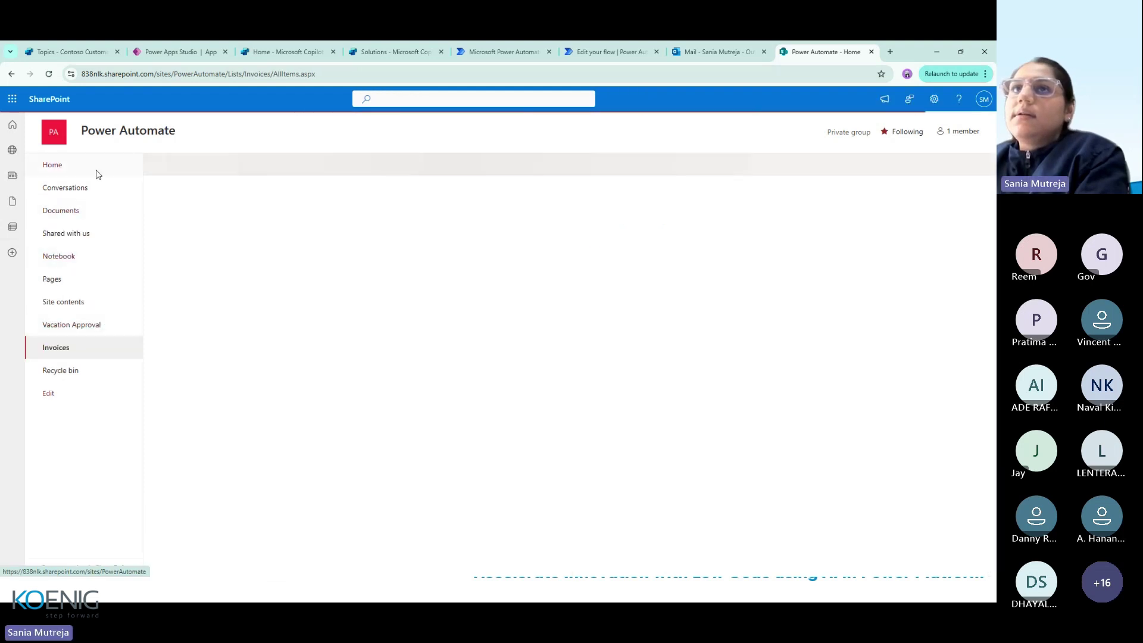
pyautogui.click(75, 211)
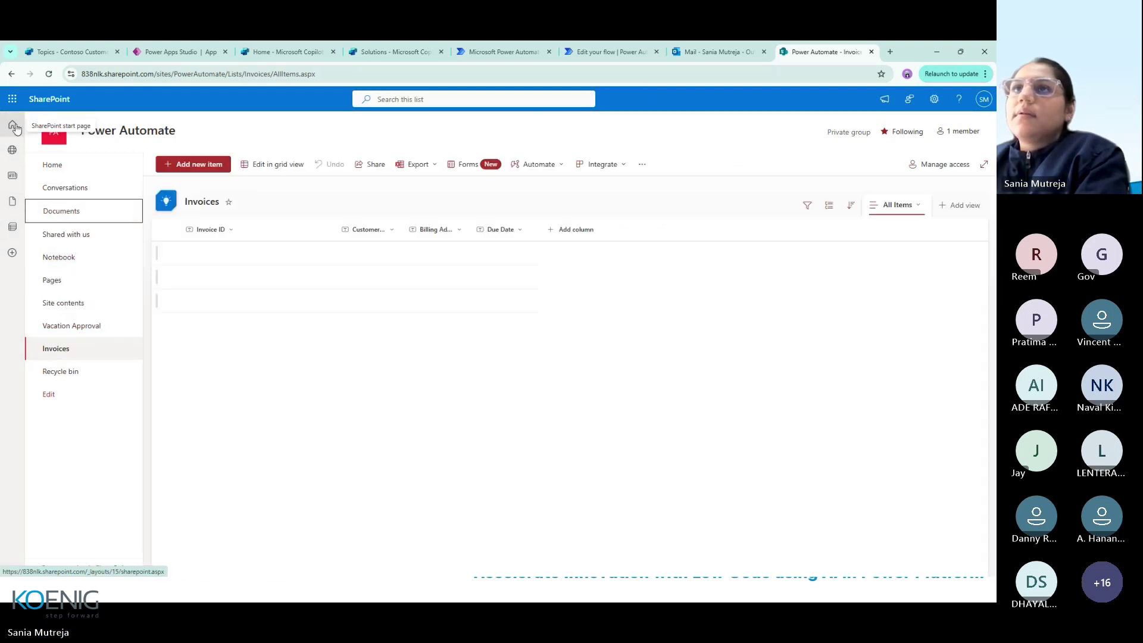
# Switch to Outlook and compare the newest Invoice Details email with the Contoso 6.pdf attachment of the Invoice email
pyautogui.click(692, 53)
pyautogui.click(214, 201)
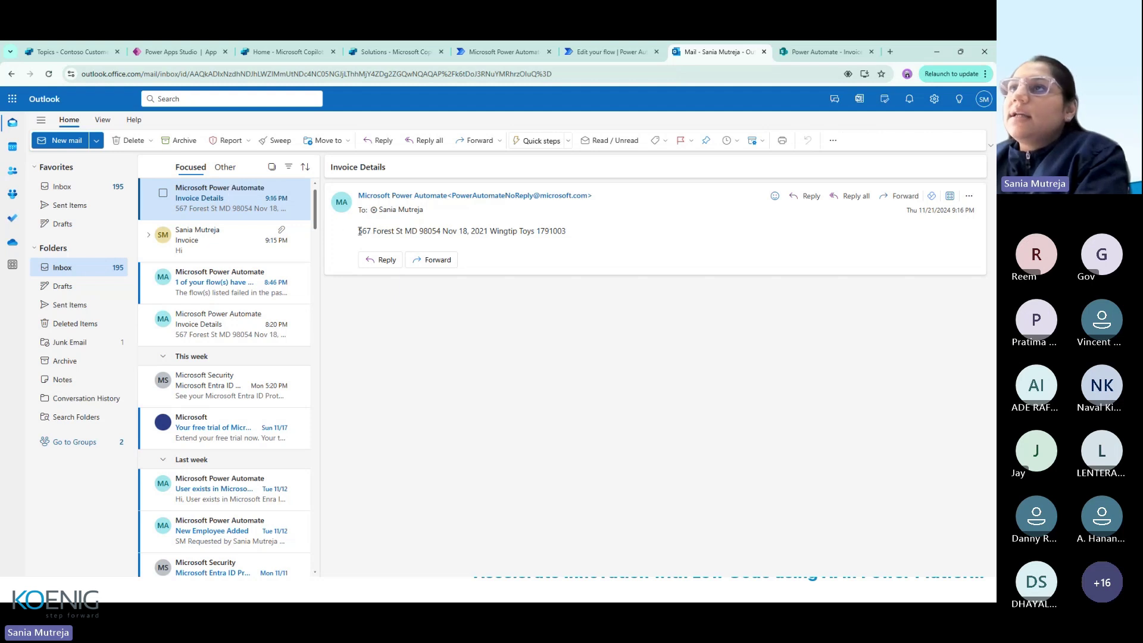
pyautogui.moveTo(358, 231); pyautogui.dragTo(568, 235)
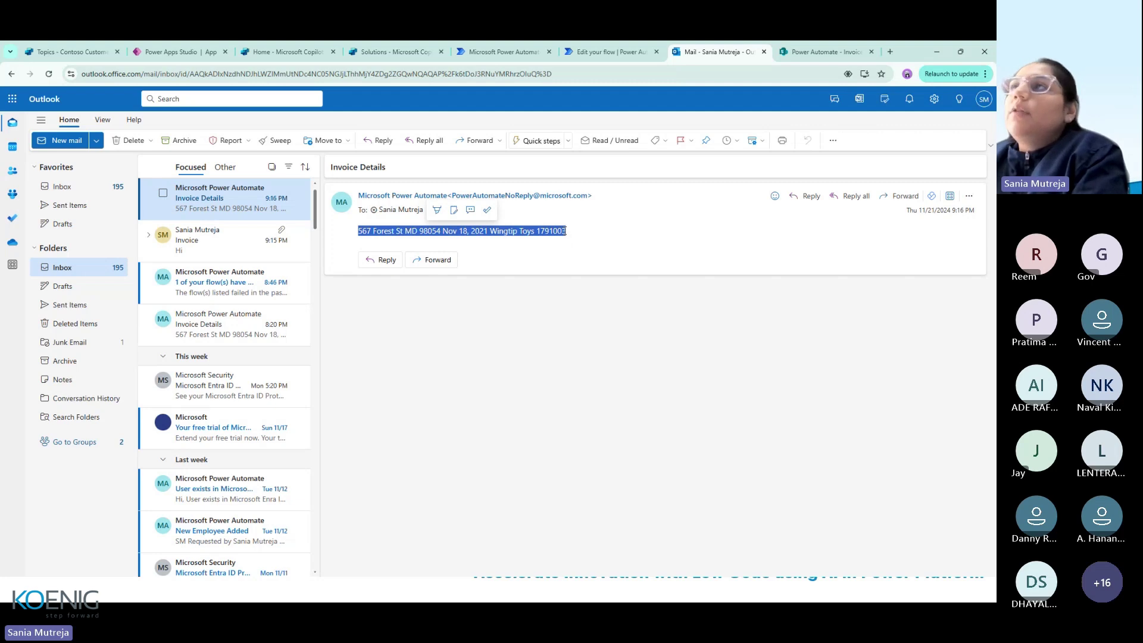
pyautogui.click(261, 235)
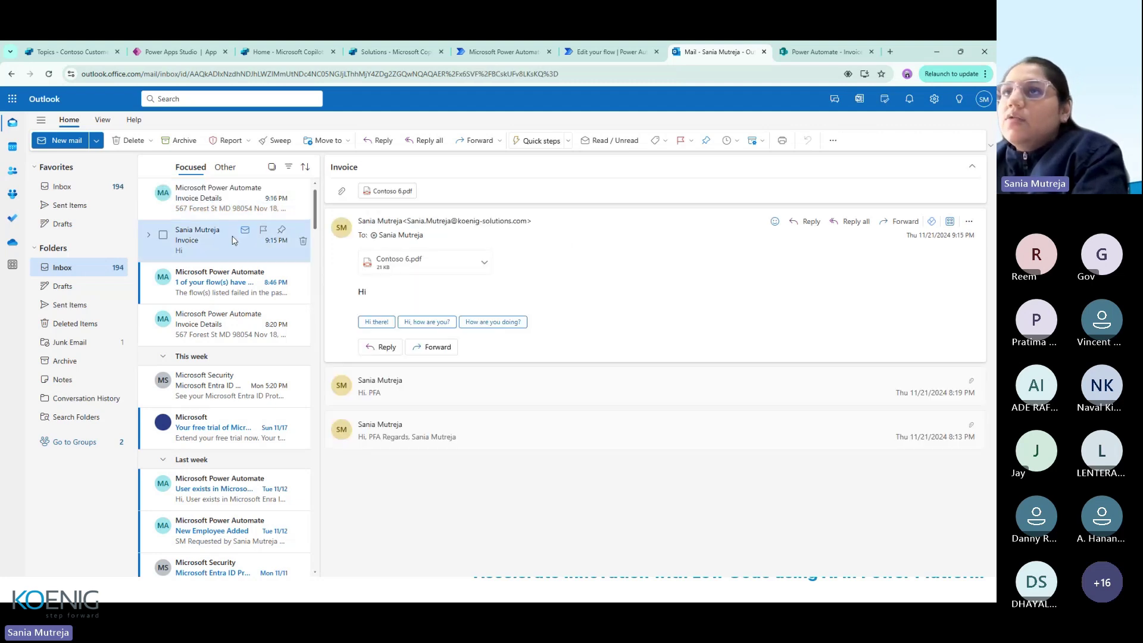
pyautogui.click(408, 271)
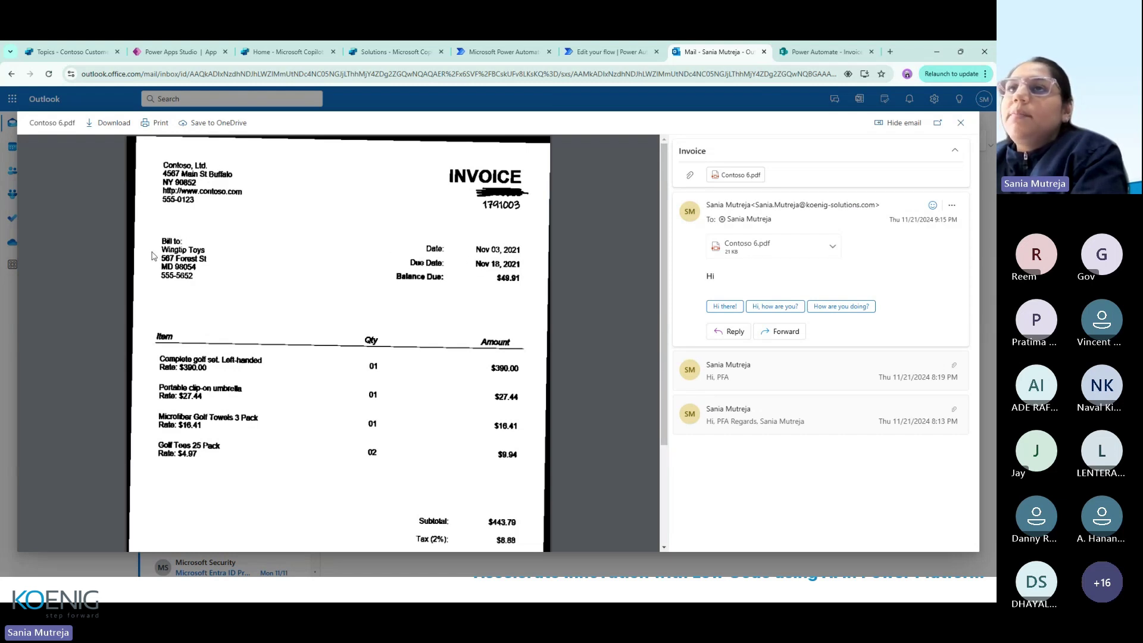
pyautogui.click(960, 123)
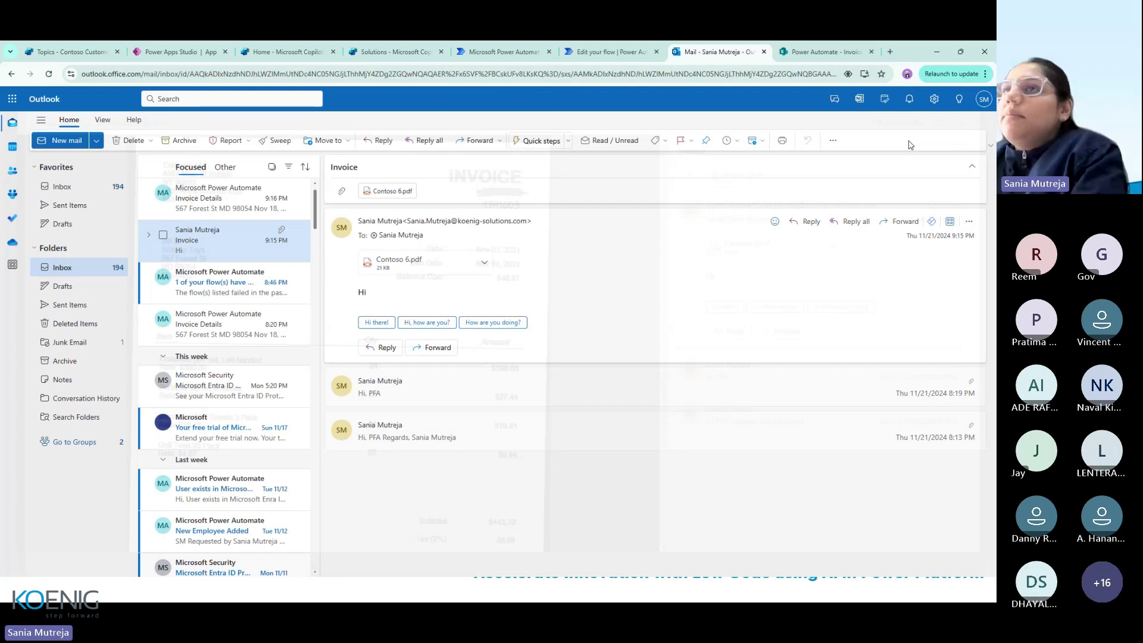
# Reopen the newest Invoice Details email, highlight the extracted invoice values, and switch back to the presentation slides
pyautogui.click(250, 200)
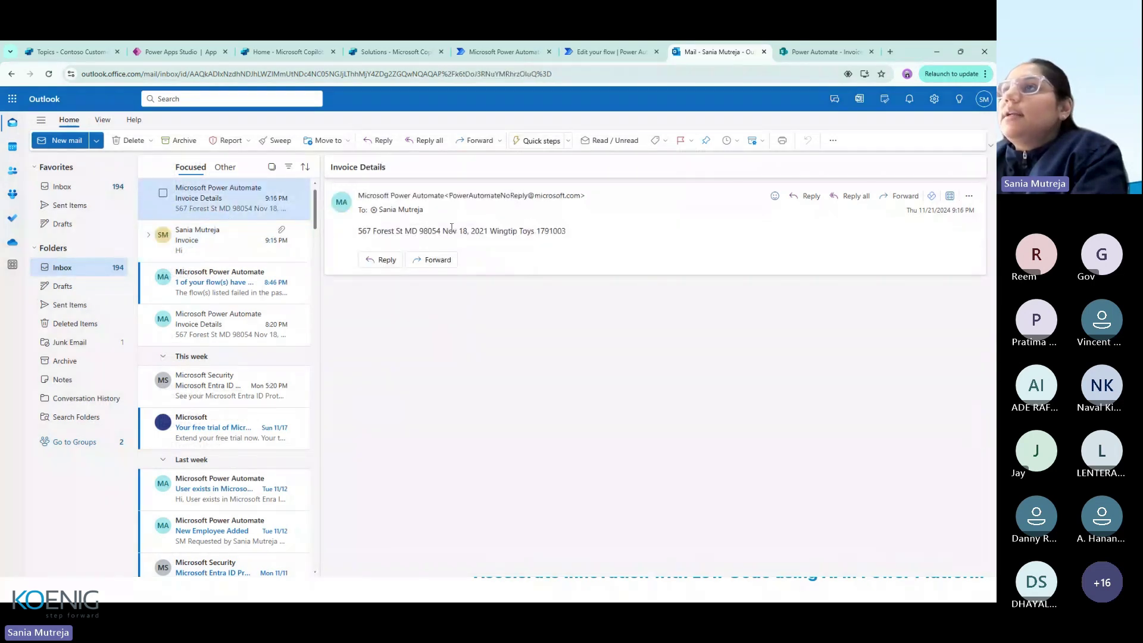
pyautogui.moveTo(445, 233); pyautogui.dragTo(671, 258)
pyautogui.moveTo(443, 232); pyautogui.dragTo(567, 232)
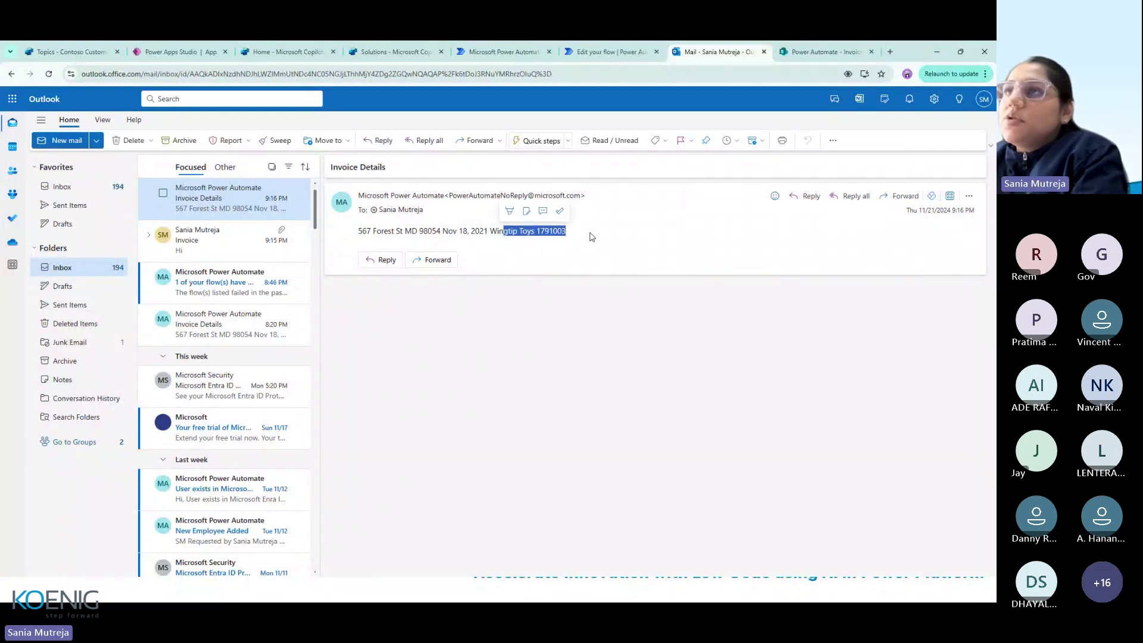
pyautogui.moveTo(366, 232); pyautogui.dragTo(439, 233)
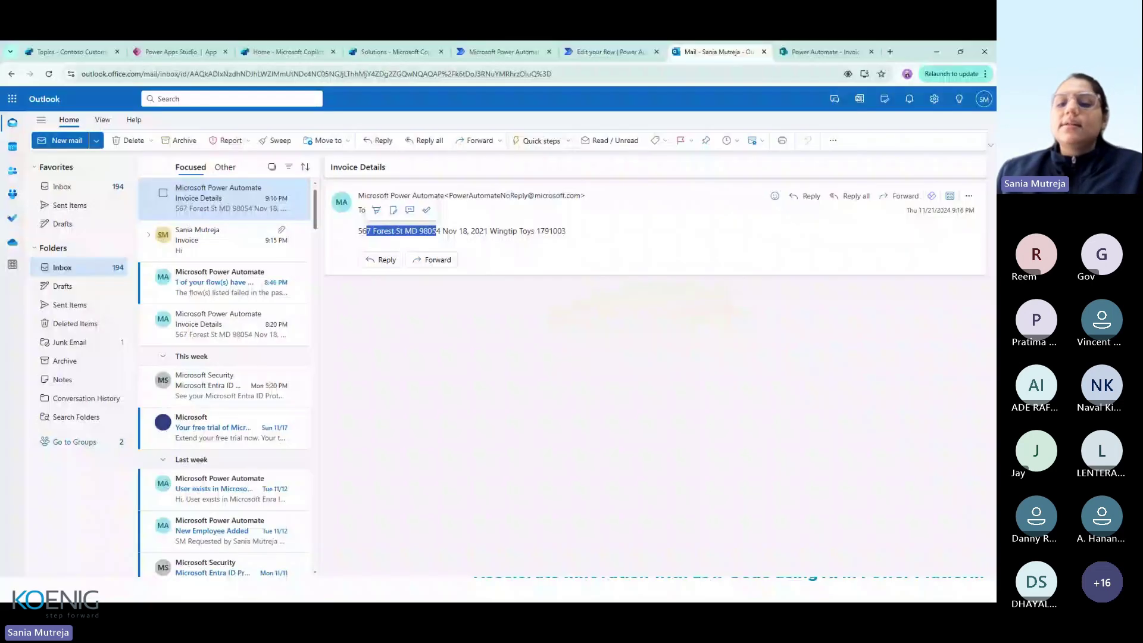
pyautogui.hotkey('alt', 'Tab')
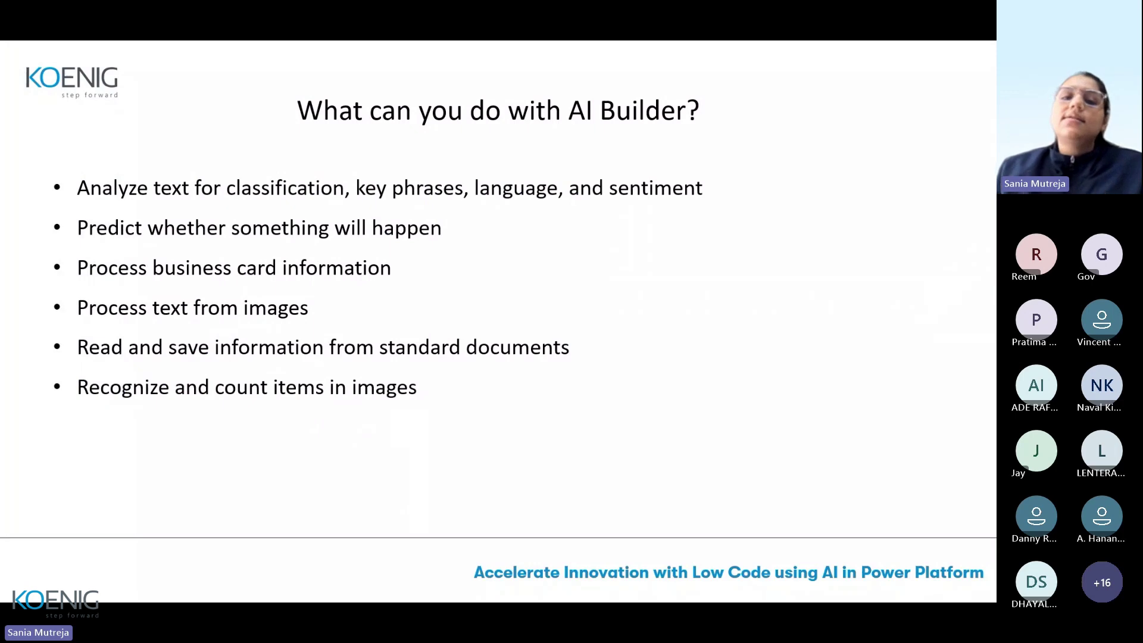